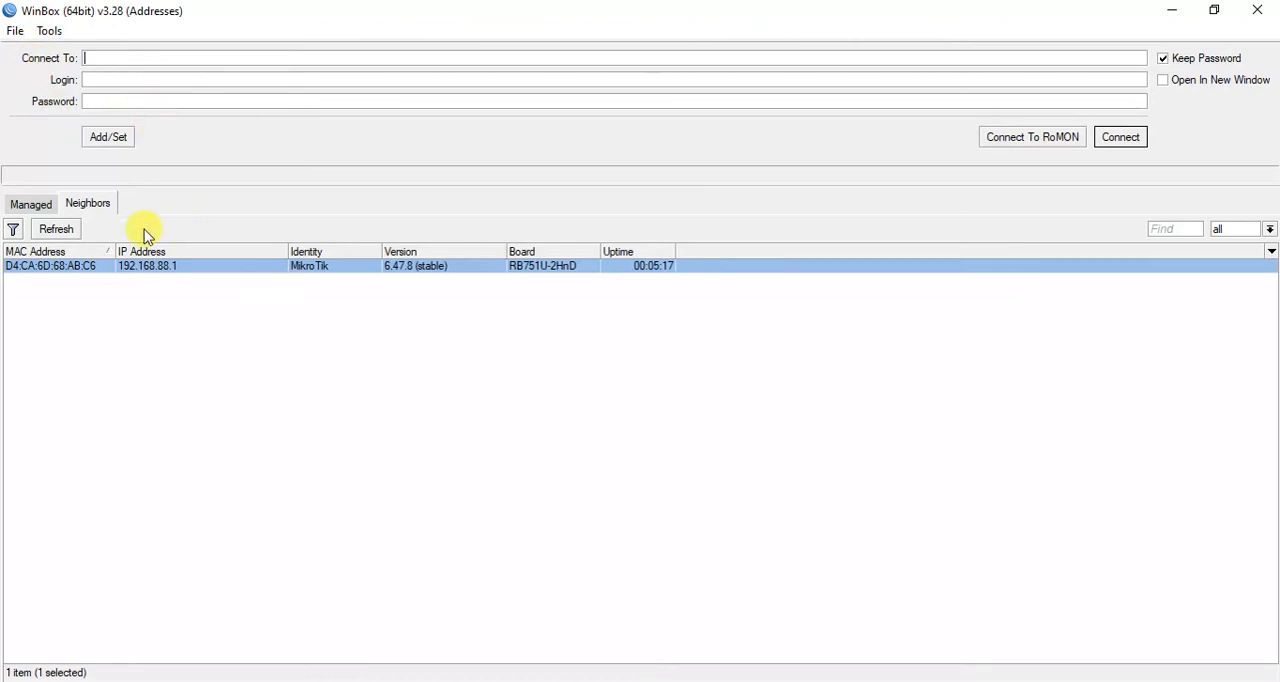
- Connect to the discovered MikroTik neighbor by its MAC address with the admin login and remove the default configuration
left_click(78, 205)
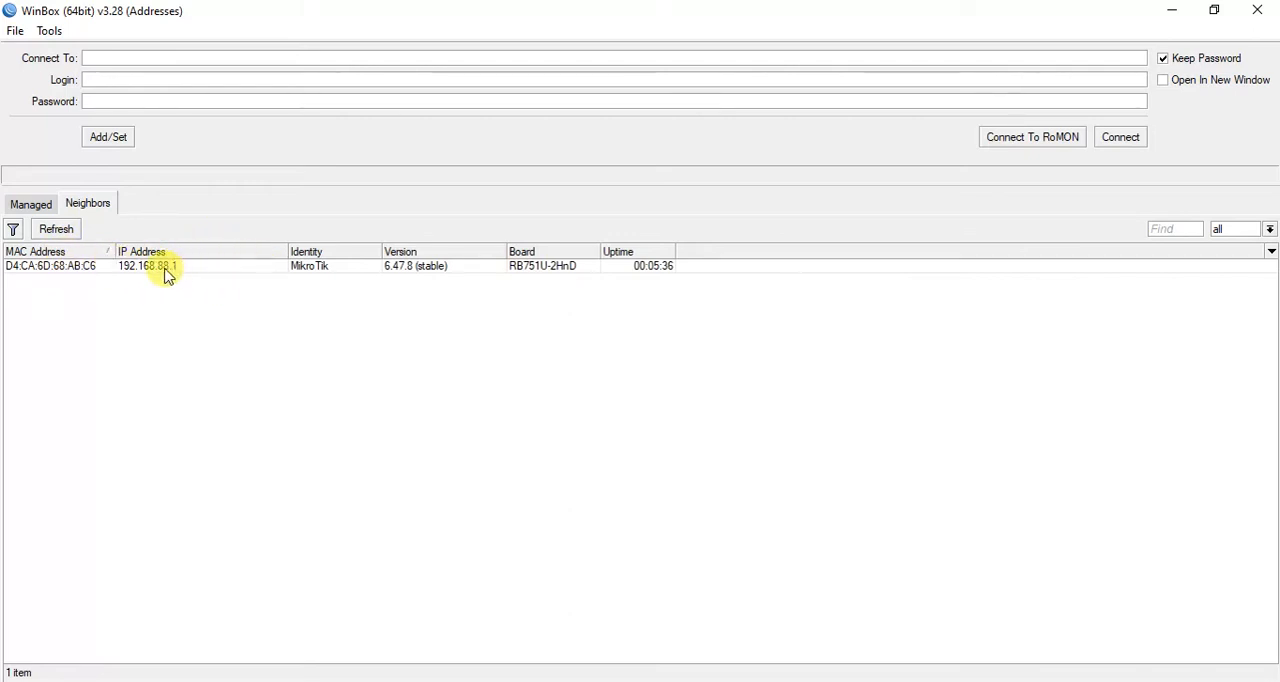
left_click(51, 270)
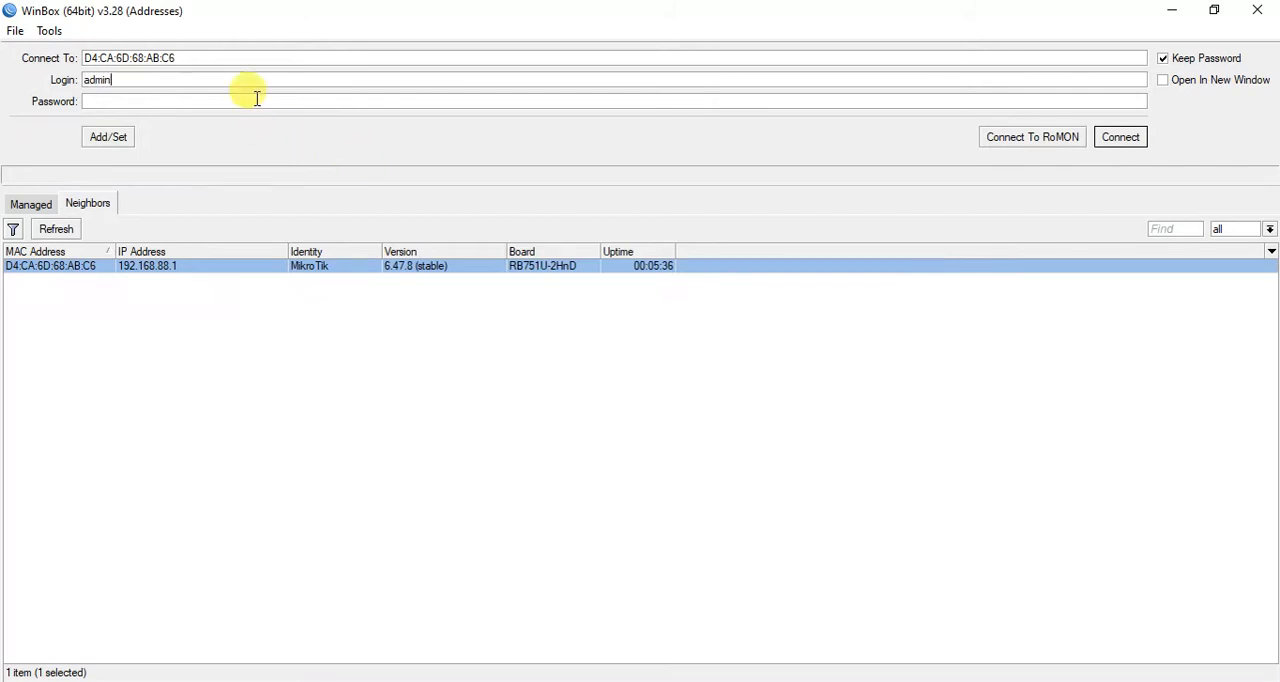
left_click(1137, 142)
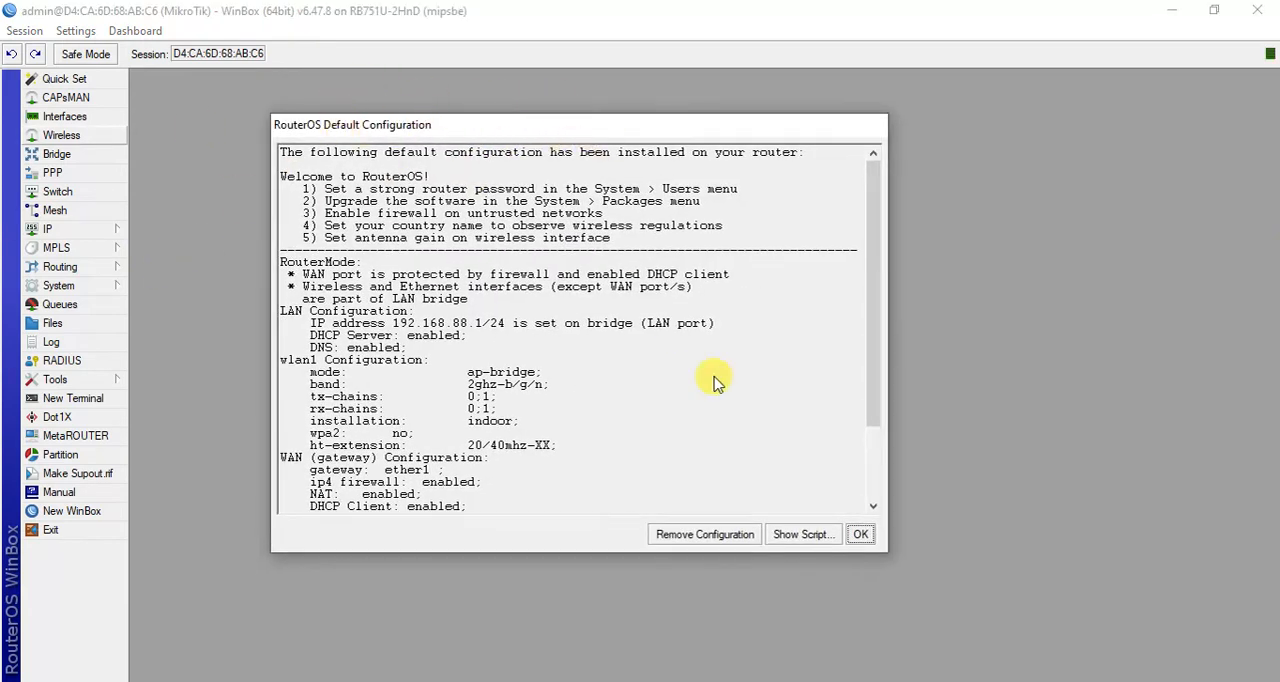
left_click(703, 536)
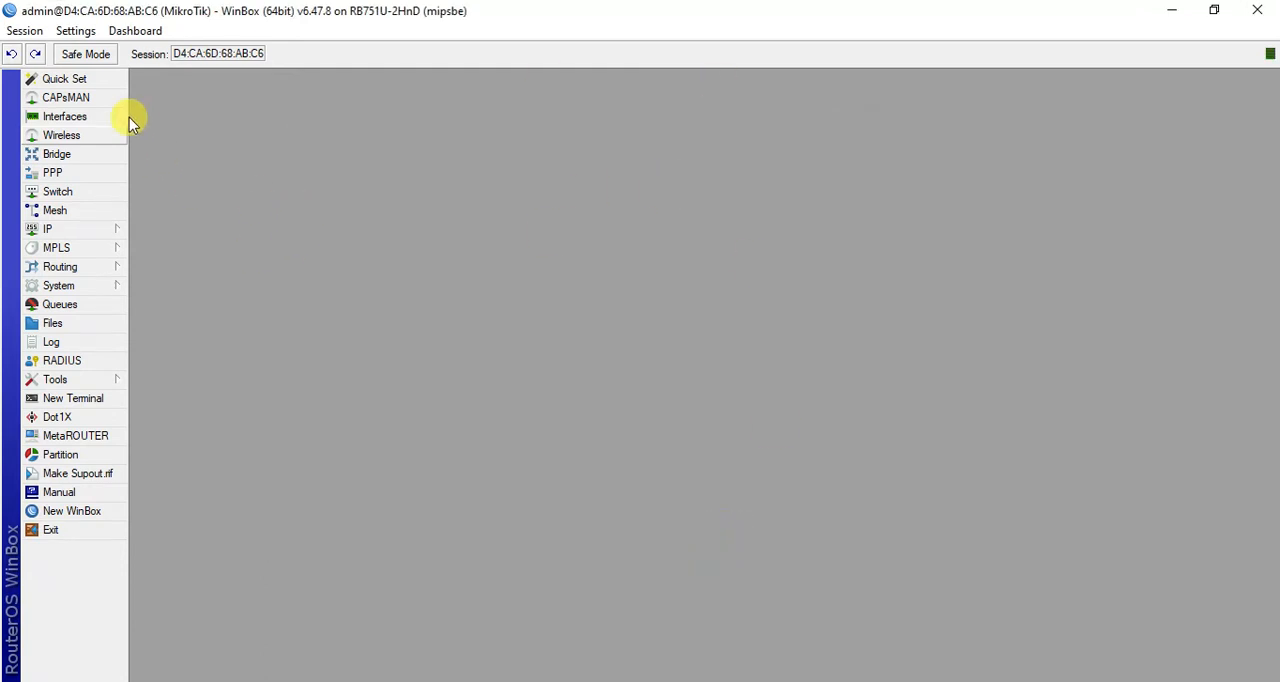
- Reconnect the router session and rename the ether1 interface to ether1_ISP
left_click(70, 117)
left_click_drag(500, 209, 539, 144)
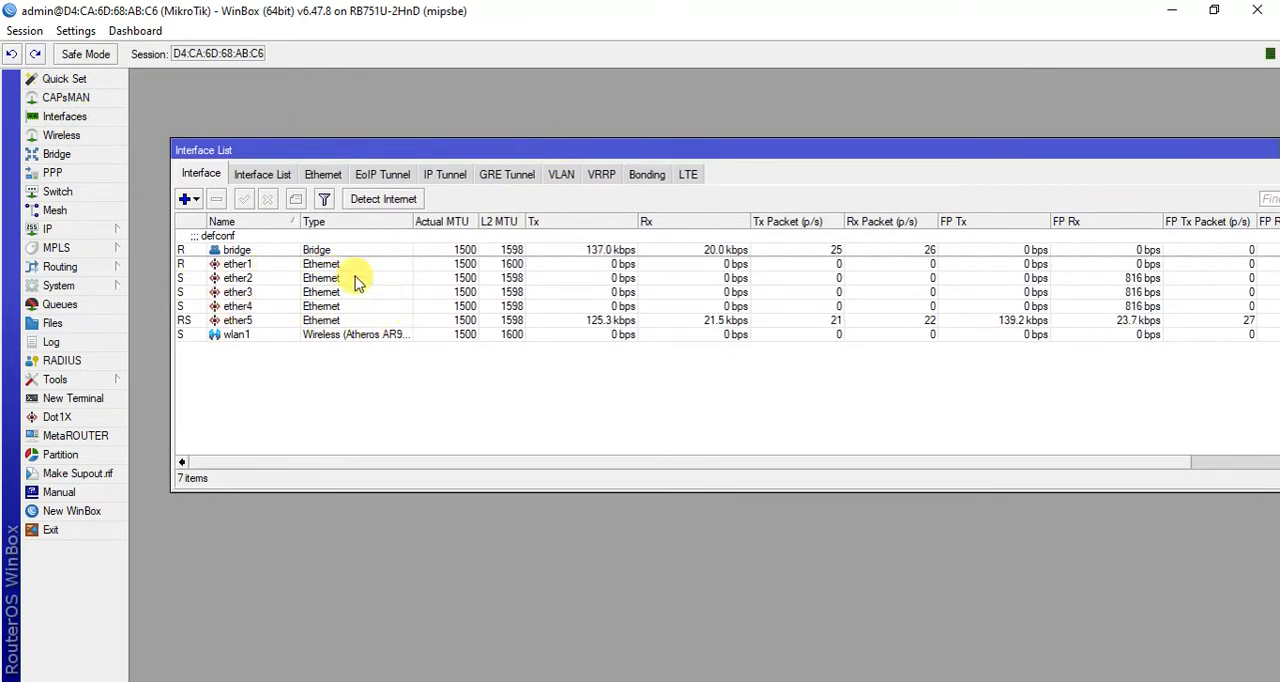
left_click(235, 264)
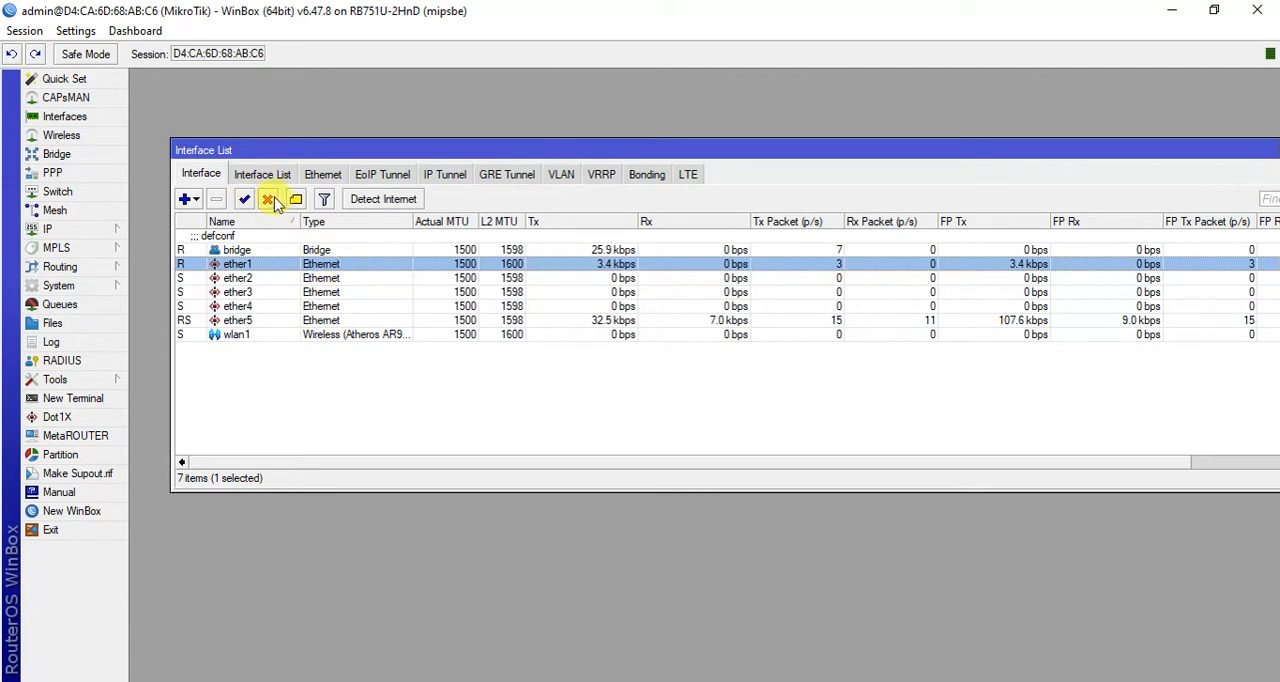
double_click(349, 263)
left_click(680, 225)
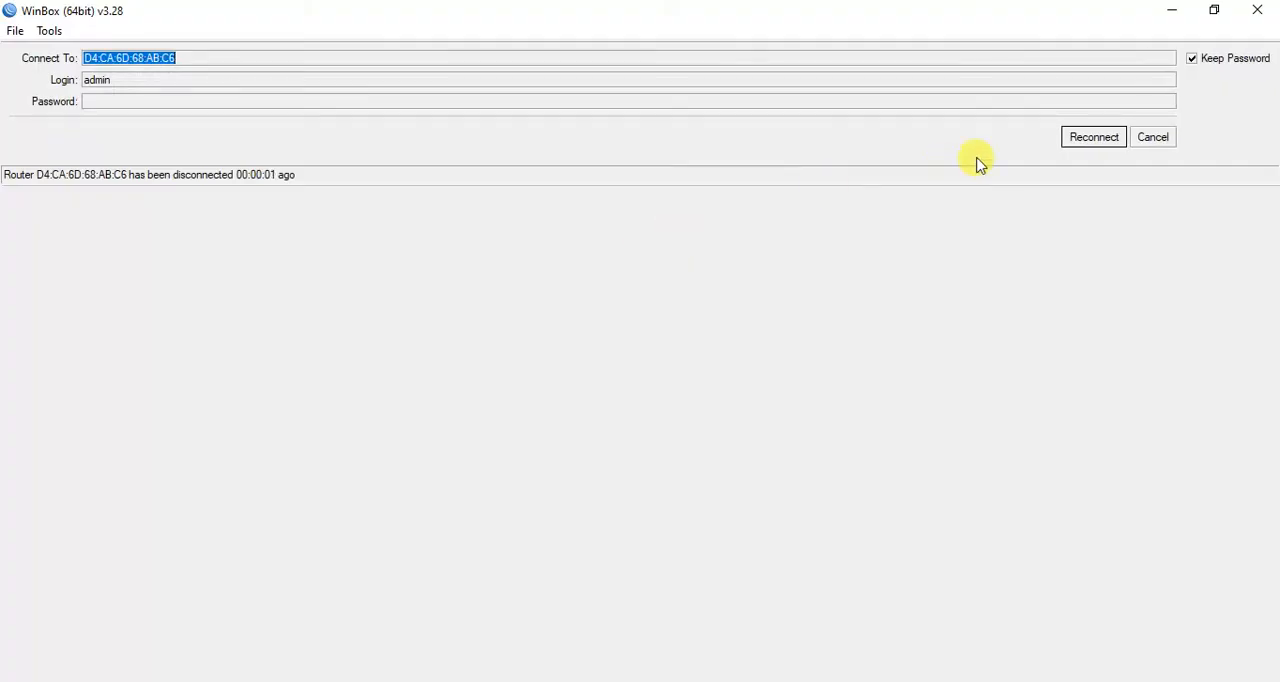
left_click(1094, 137)
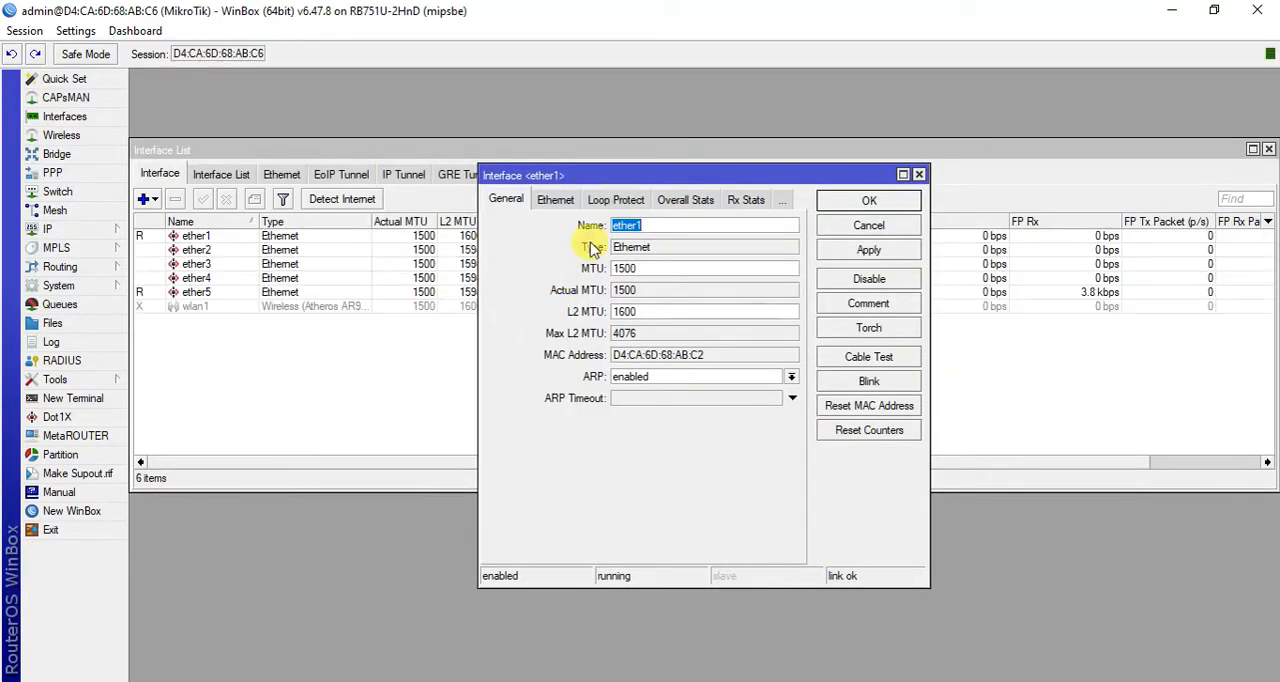
left_click(718, 228)
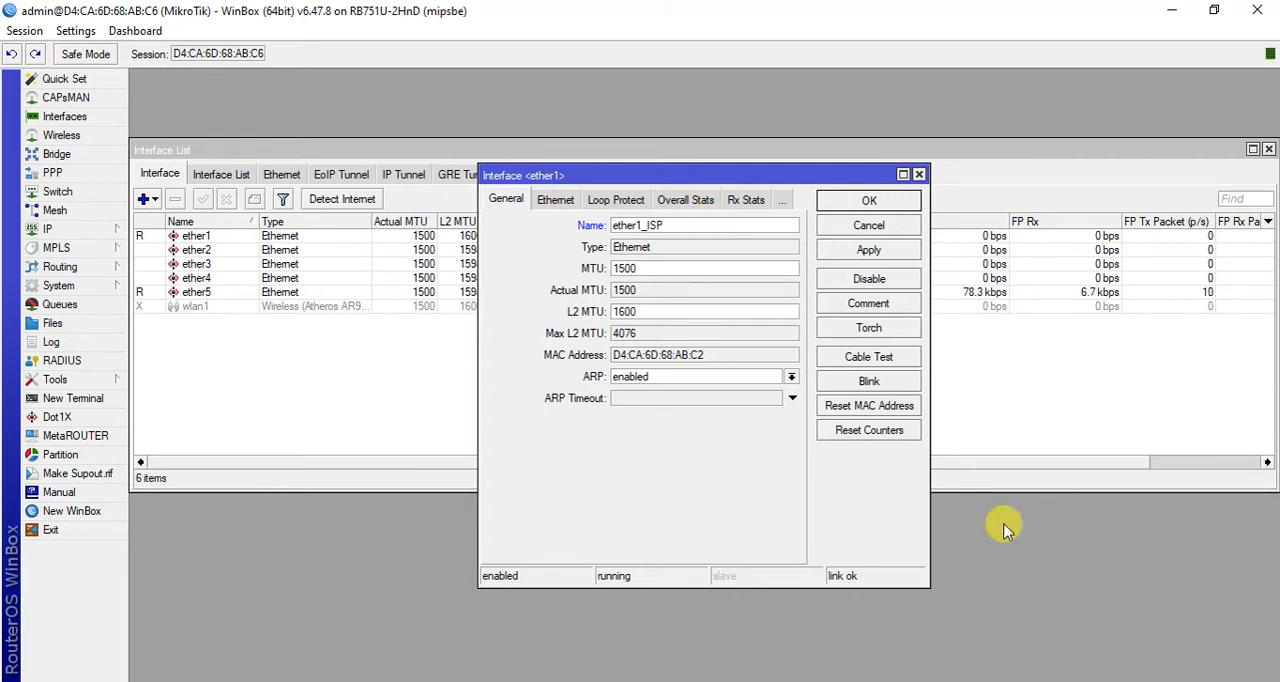
left_click(868, 251)
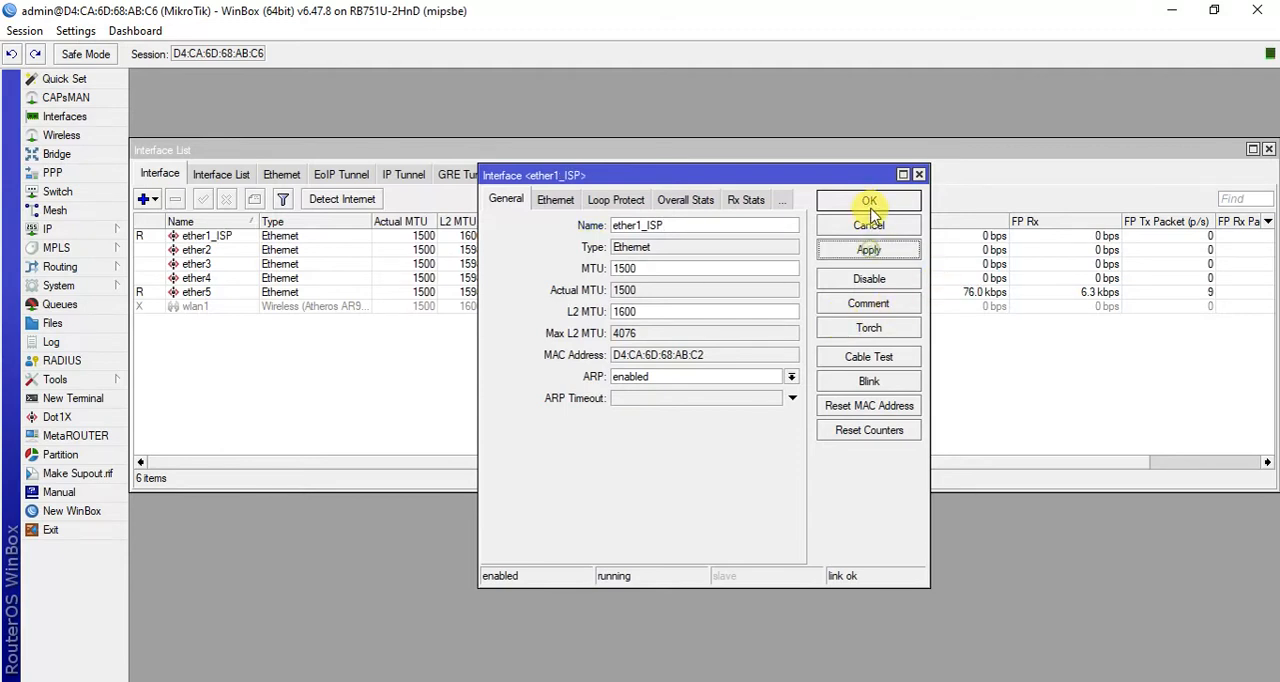
left_click(866, 205)
- Rename the ether5 interface to ether5_LAN and close the interface list
left_click(196, 293)
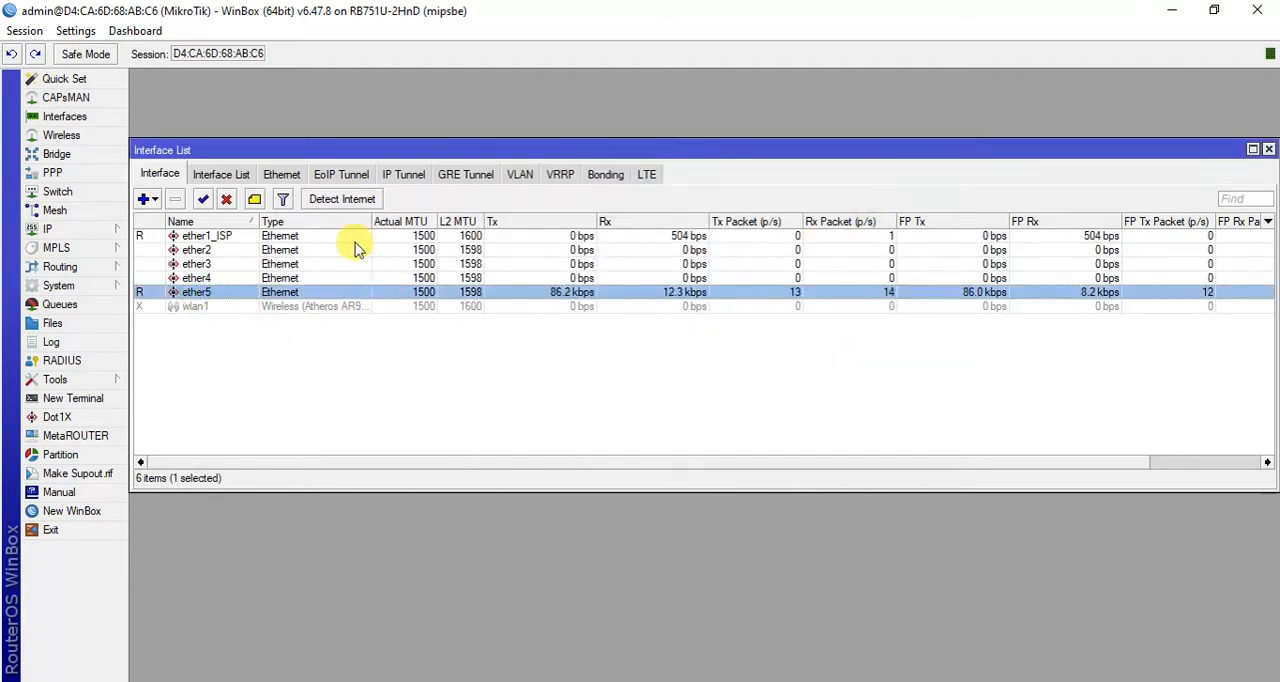
double_click(266, 291)
left_click(662, 226)
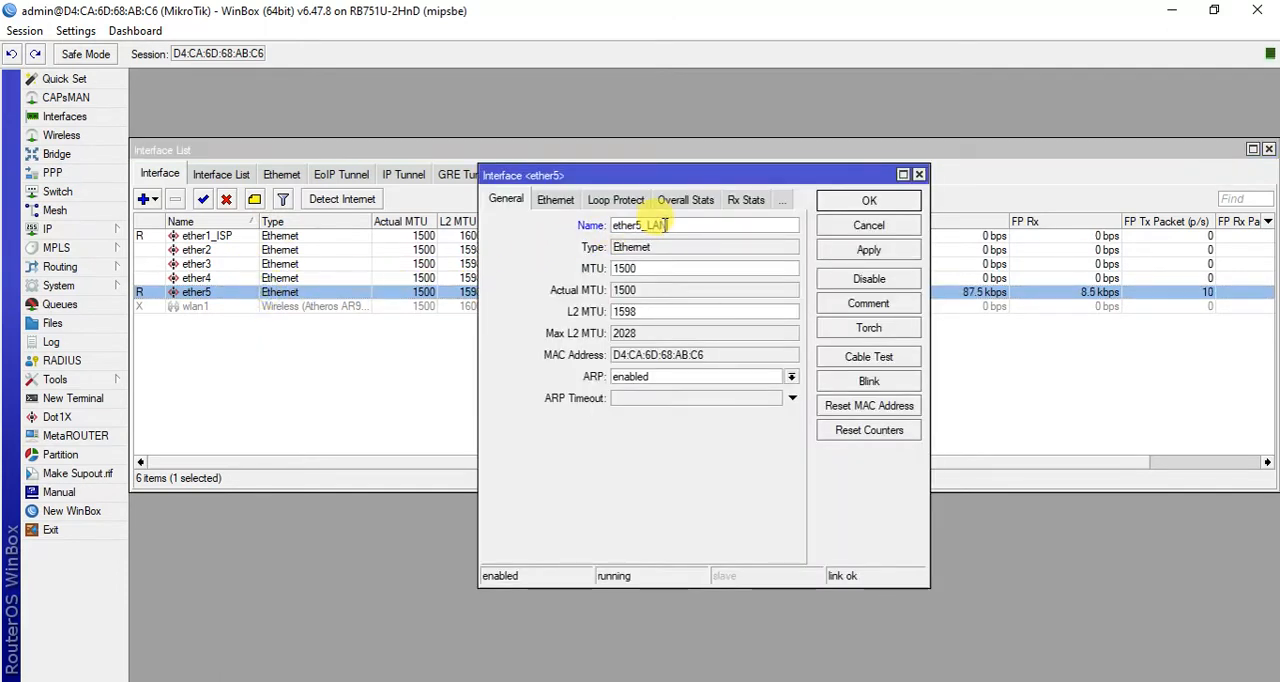
left_click(870, 251)
left_click(870, 200)
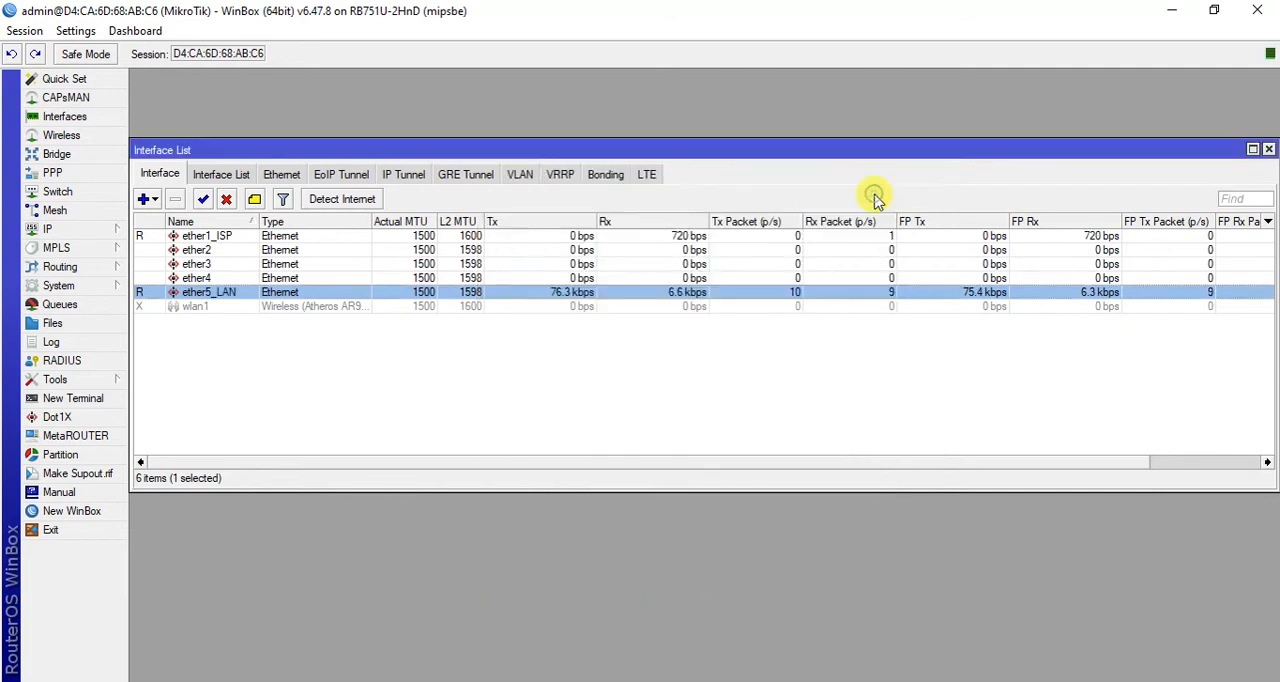
left_click(1268, 150)
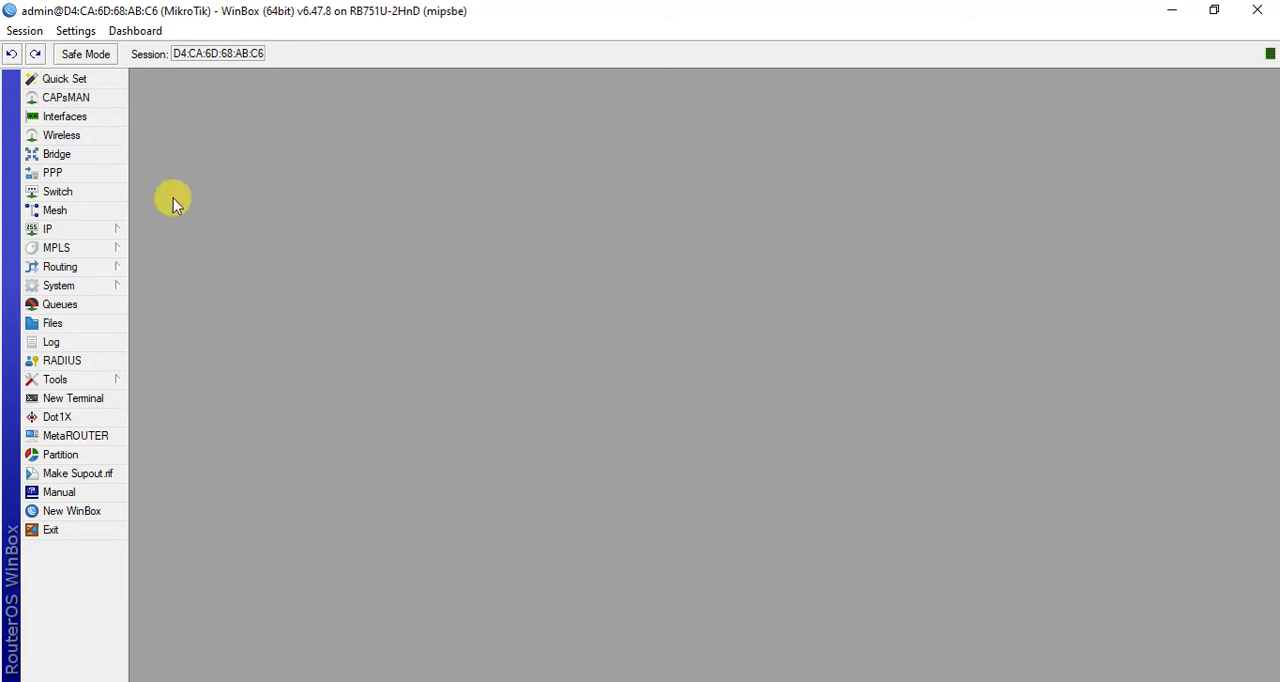
- Open the router's IP address list and start a new address entry
left_click(45, 229)
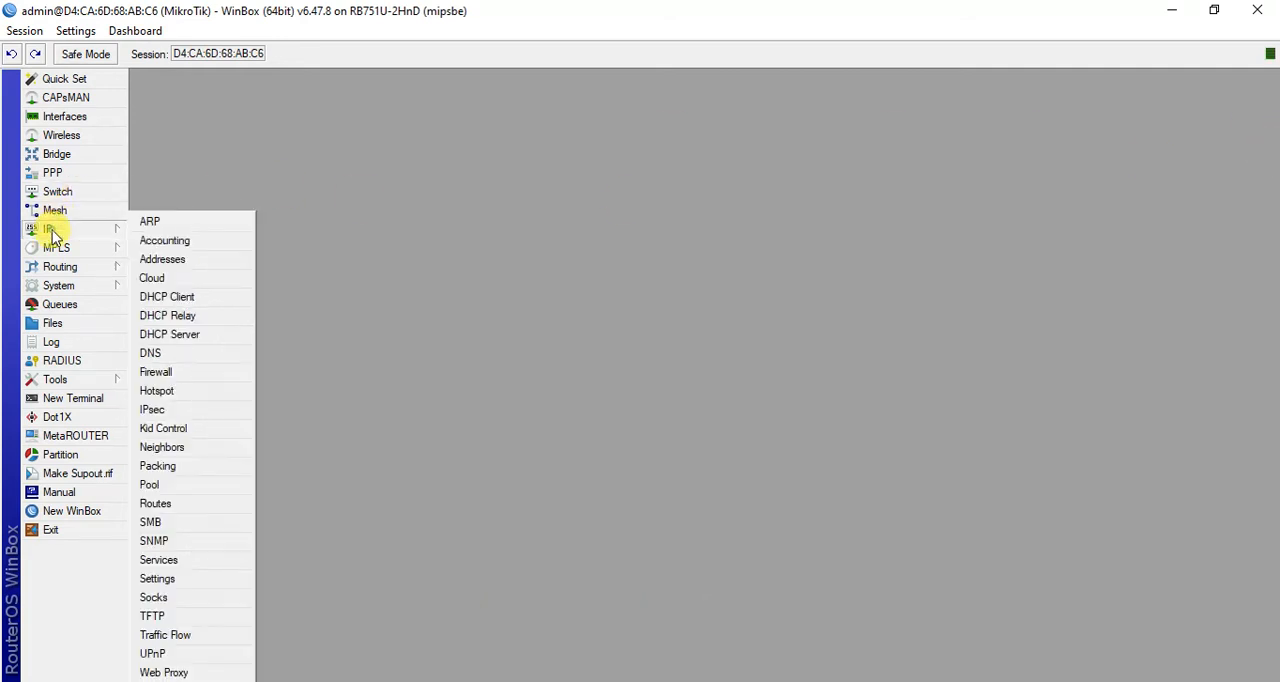
left_click(195, 262)
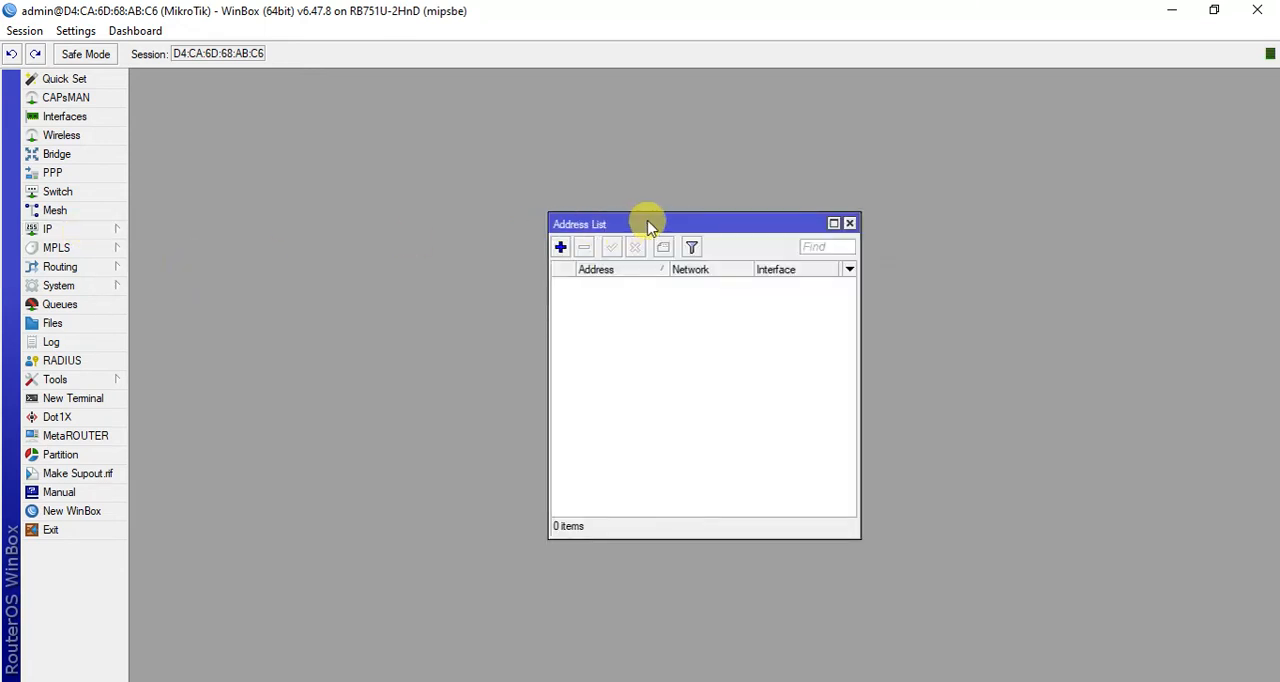
left_click_drag(646, 223, 600, 172)
left_click(511, 189)
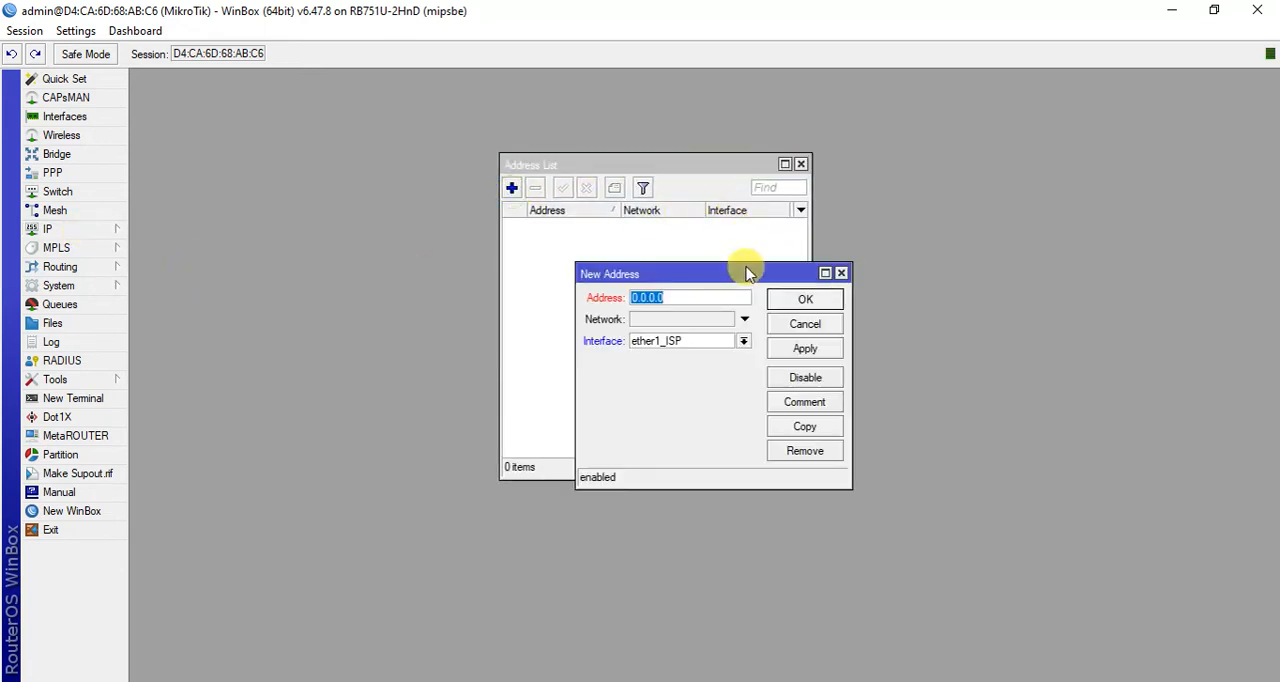
left_click_drag(749, 264, 725, 202)
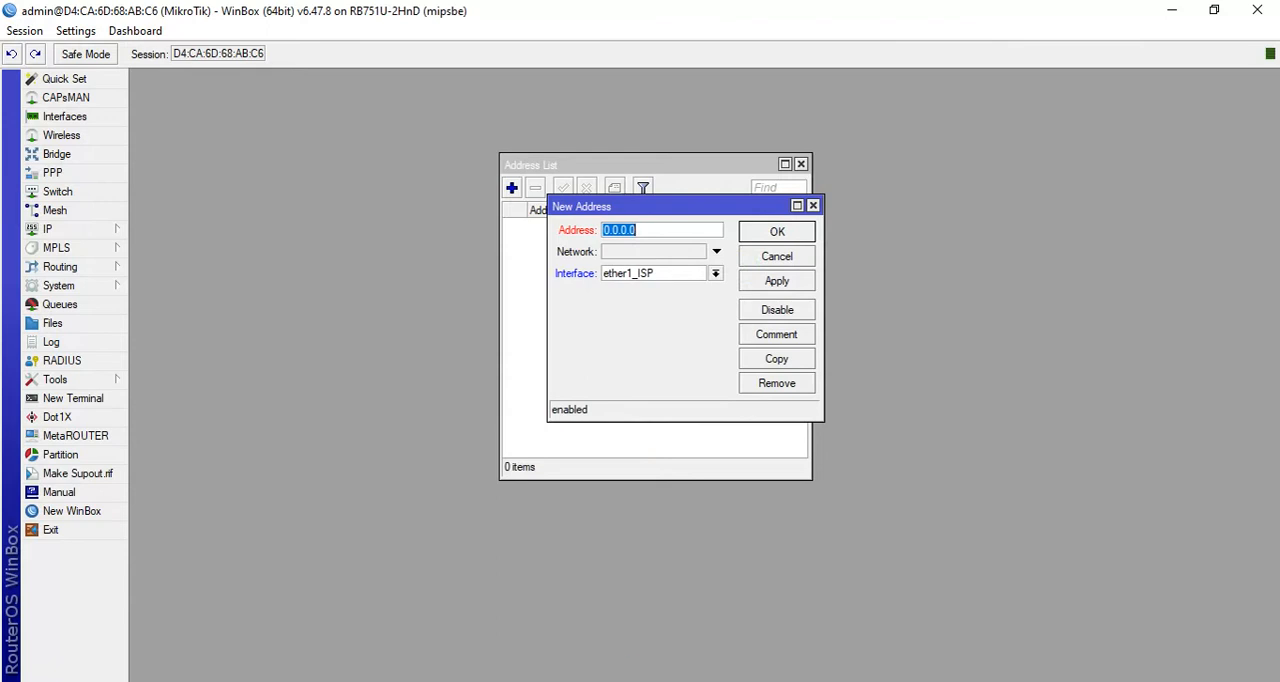
- Switch to Notepad and copy the ISP address 192.168.0.201/24 from IP subnet.txt
key("alt+Tab")
left_click_drag(882, 283, 965, 185)
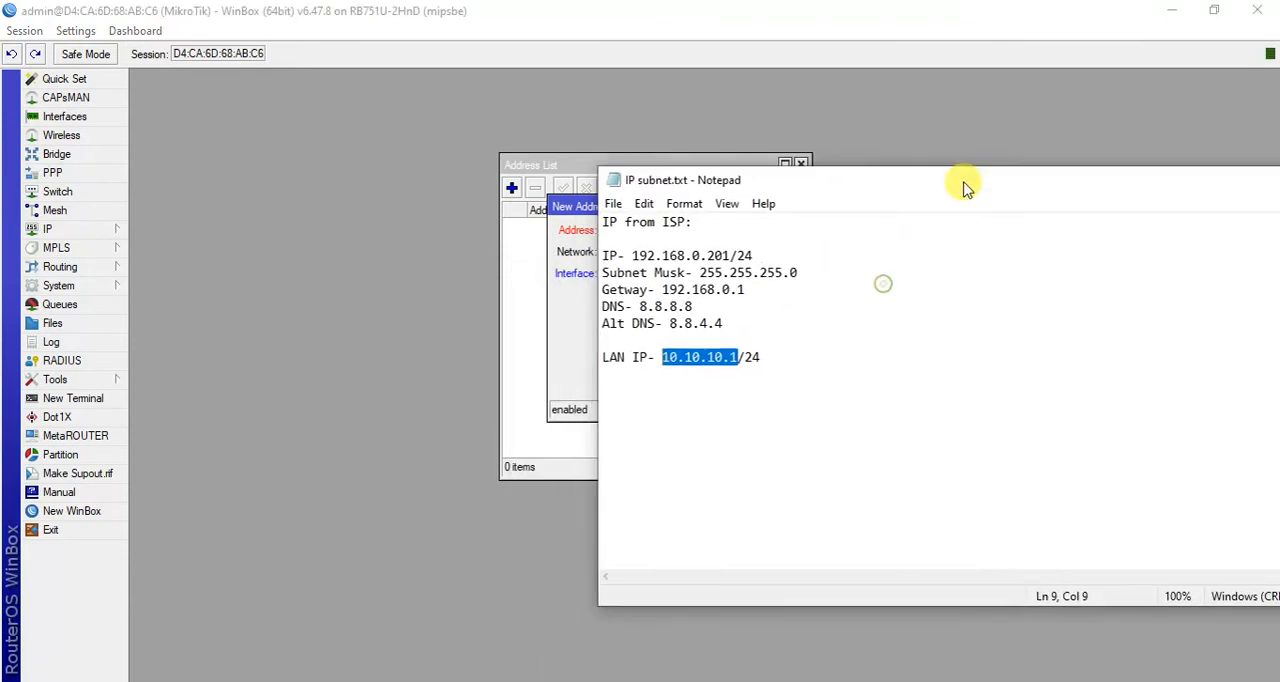
left_click_drag(739, 320, 752, 254)
key("ctrl+c")
left_click(698, 254)
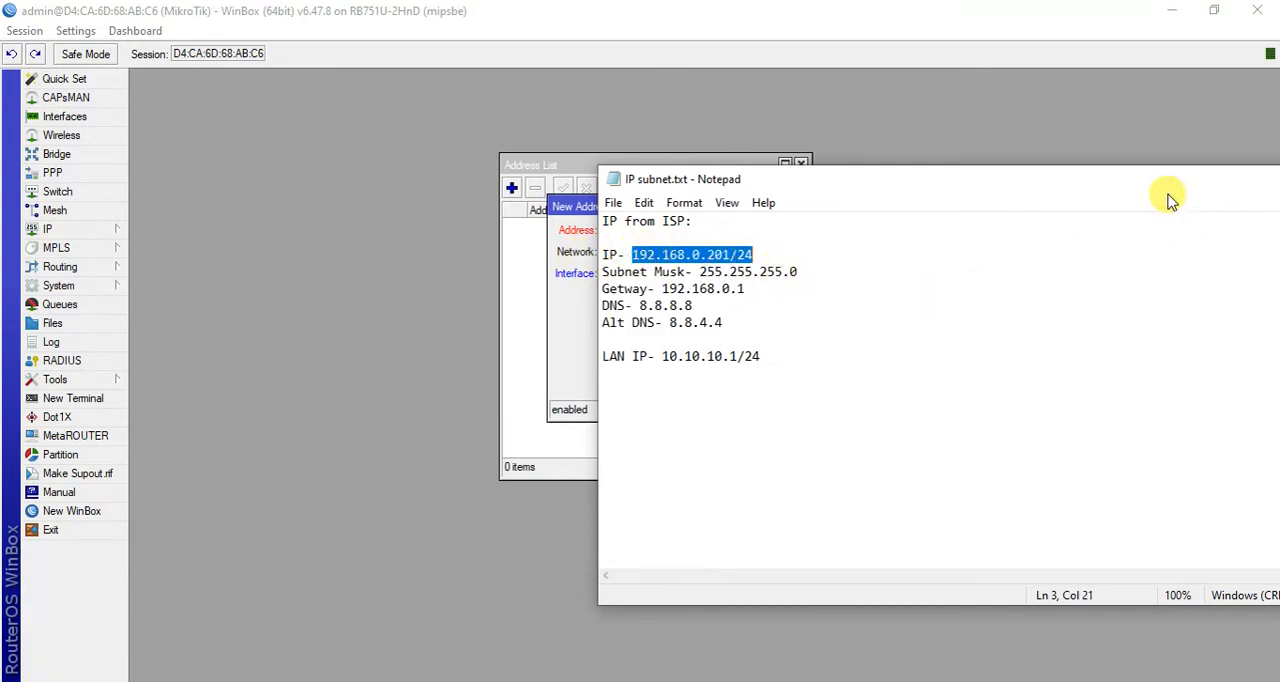
left_click_drag(1076, 188, 716, 226)
left_click(960, 219)
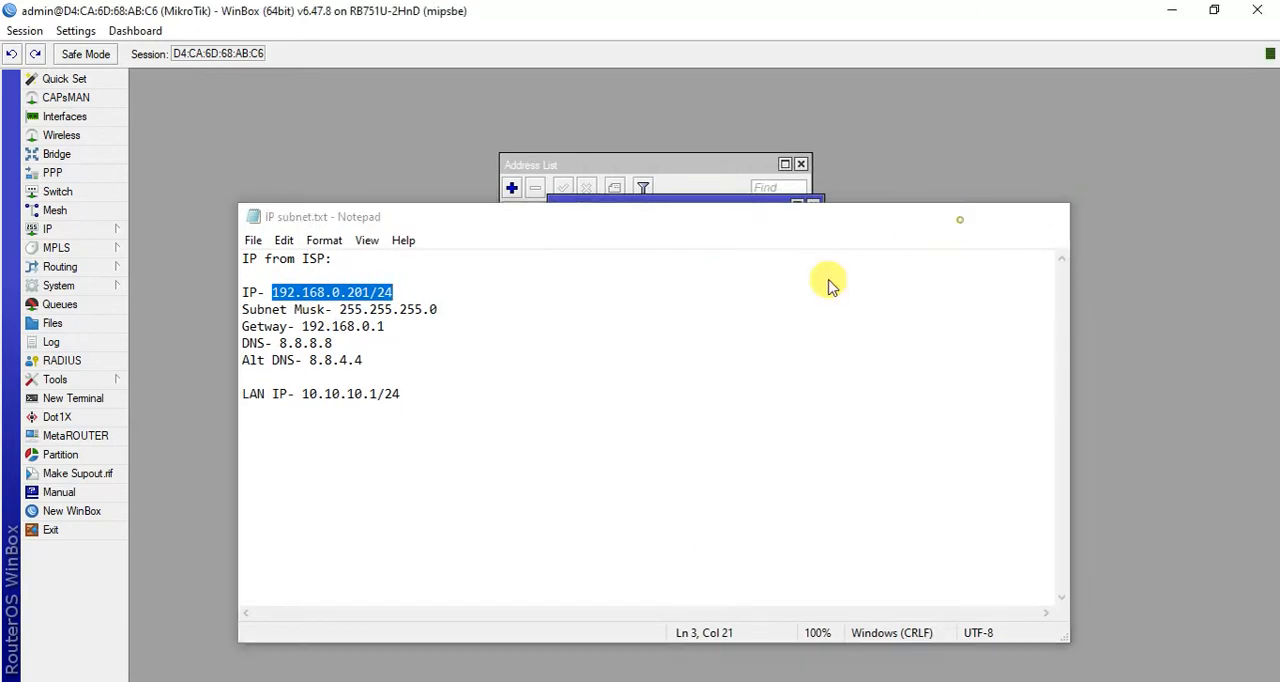
- Paste 192.168.0.201/24 as the new entry's address on interface ether1_ISP and save it in WinBox
left_click(680, 229)
key("ctrl+v")
left_click(788, 286)
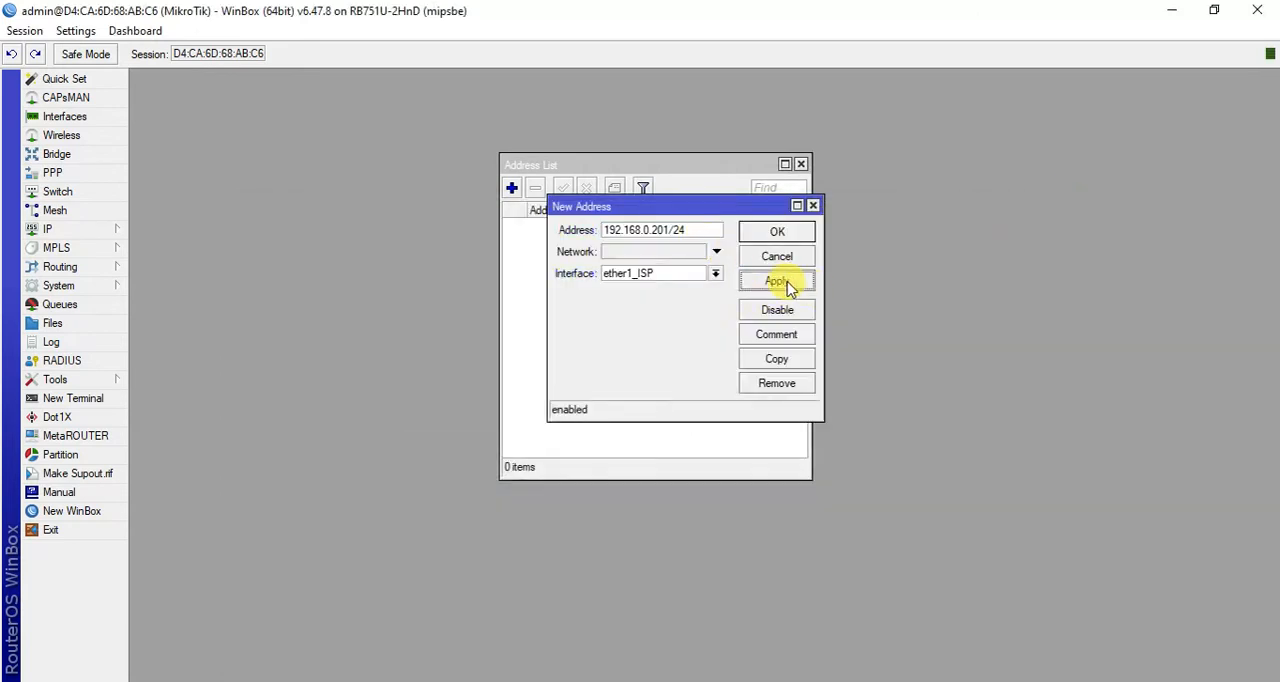
left_click(777, 232)
- Reopen the 192.168.0.201/24 address entry, select ether1_ISP as its interface and save it
left_click(671, 225)
double_click(671, 225)
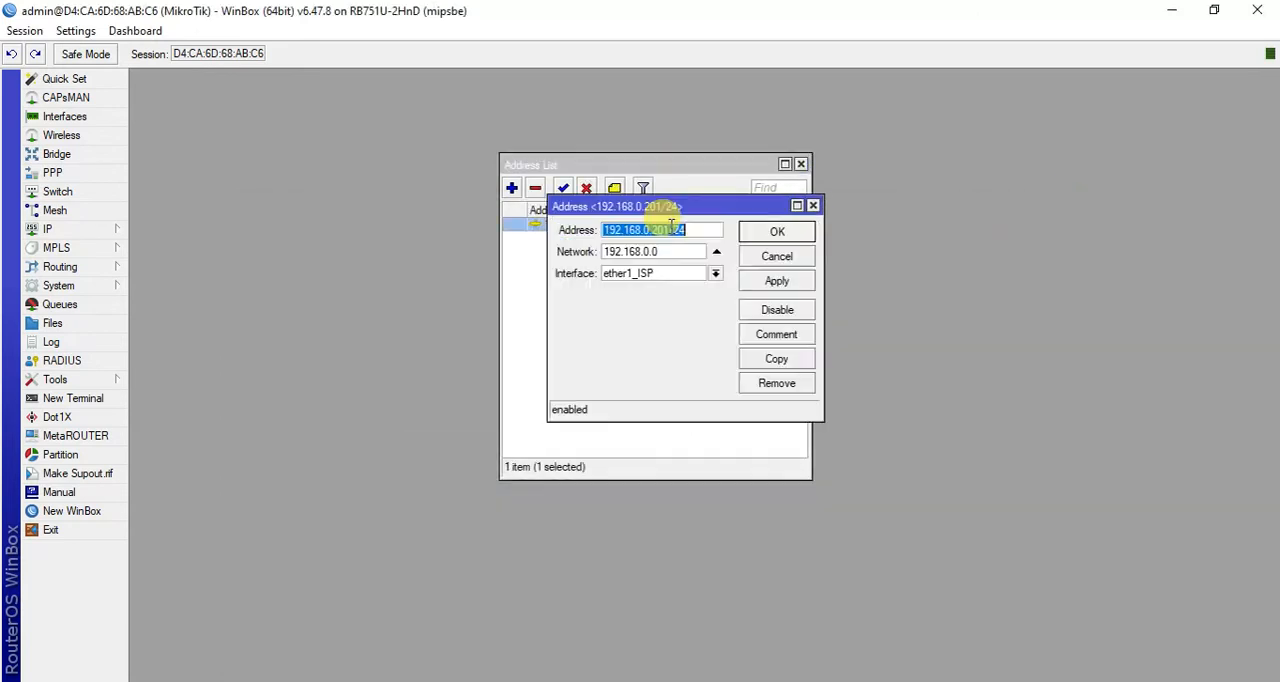
left_click(716, 274)
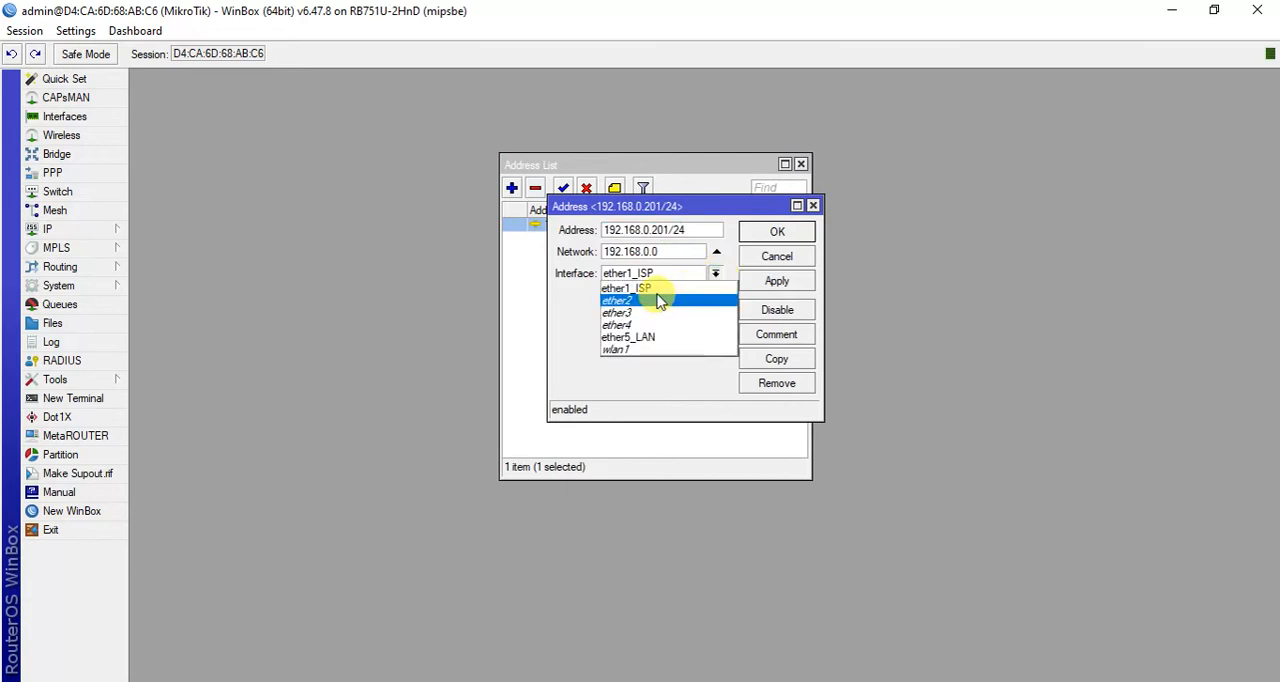
left_click(658, 290)
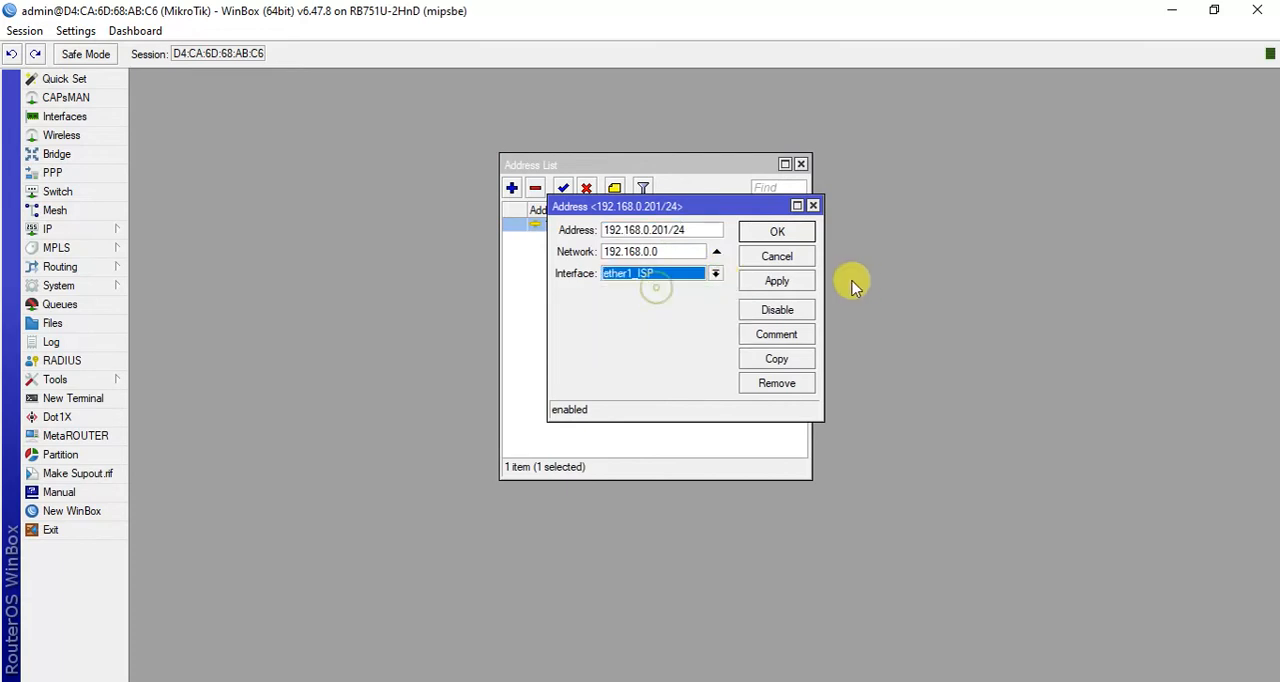
left_click(778, 231)
- Add the LAN address 10.10.10.1/24, copied from the Notepad file, on interface ether1_ISP and close the address list
left_click(511, 188)
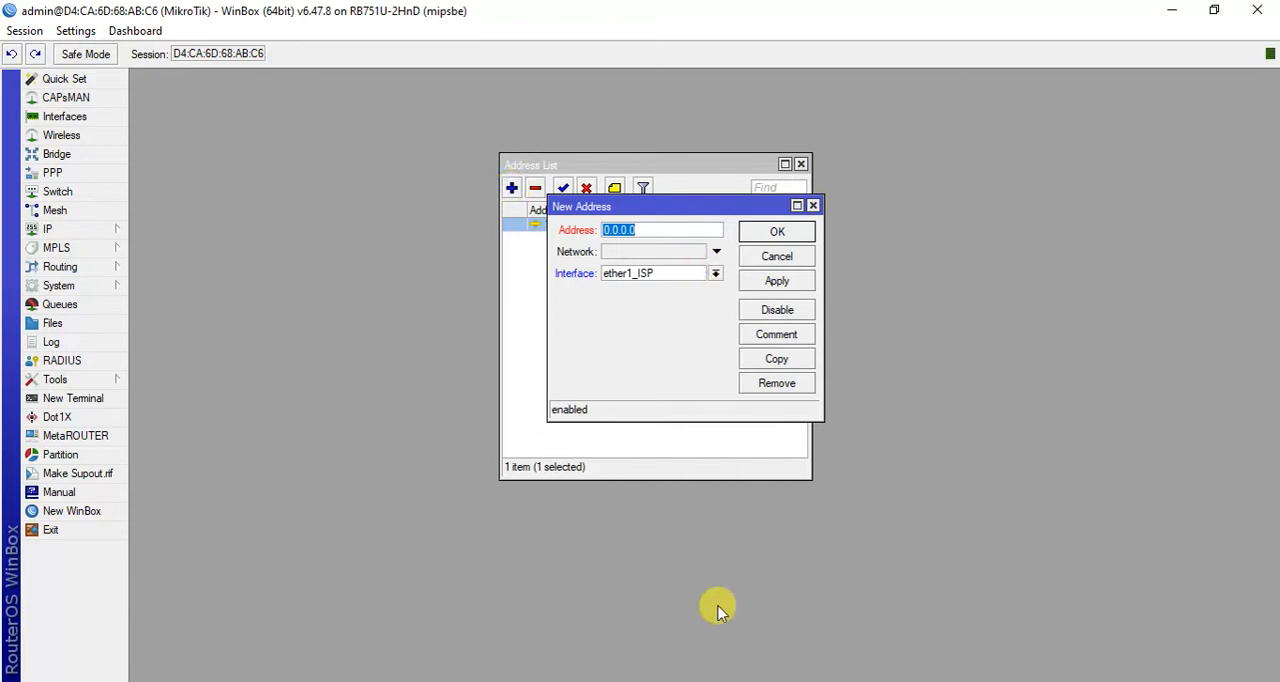
key("alt+Tab")
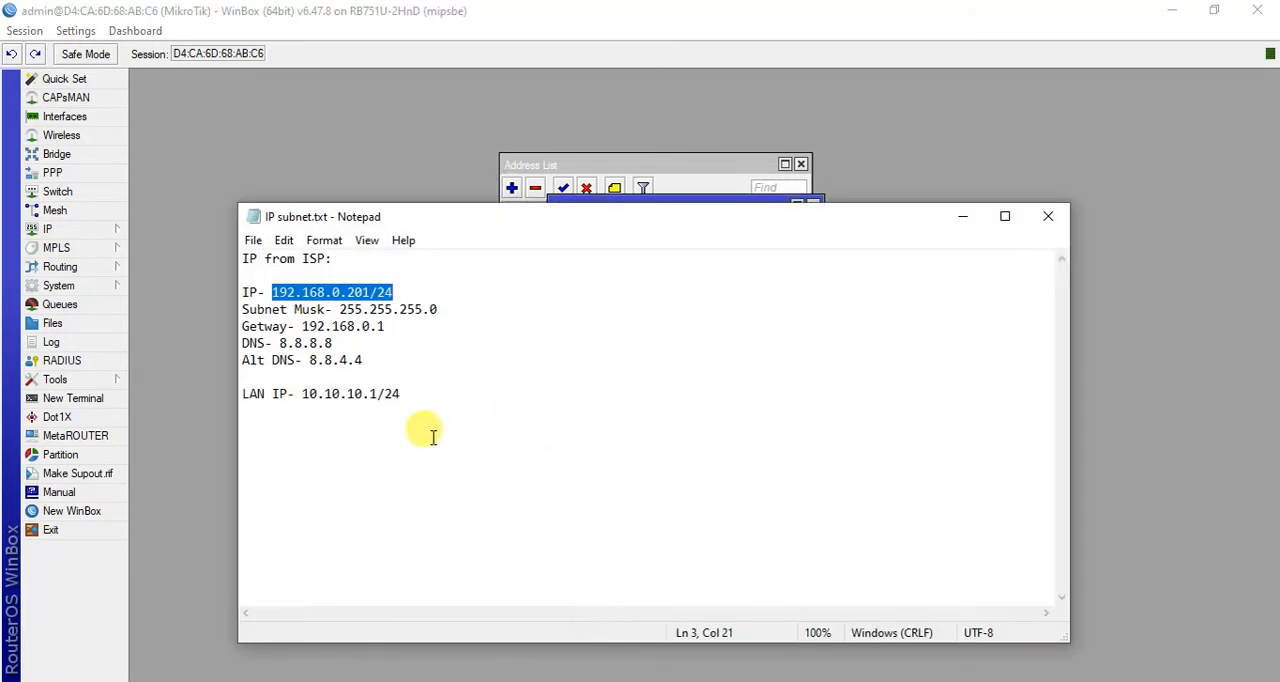
left_click_drag(304, 393, 399, 394)
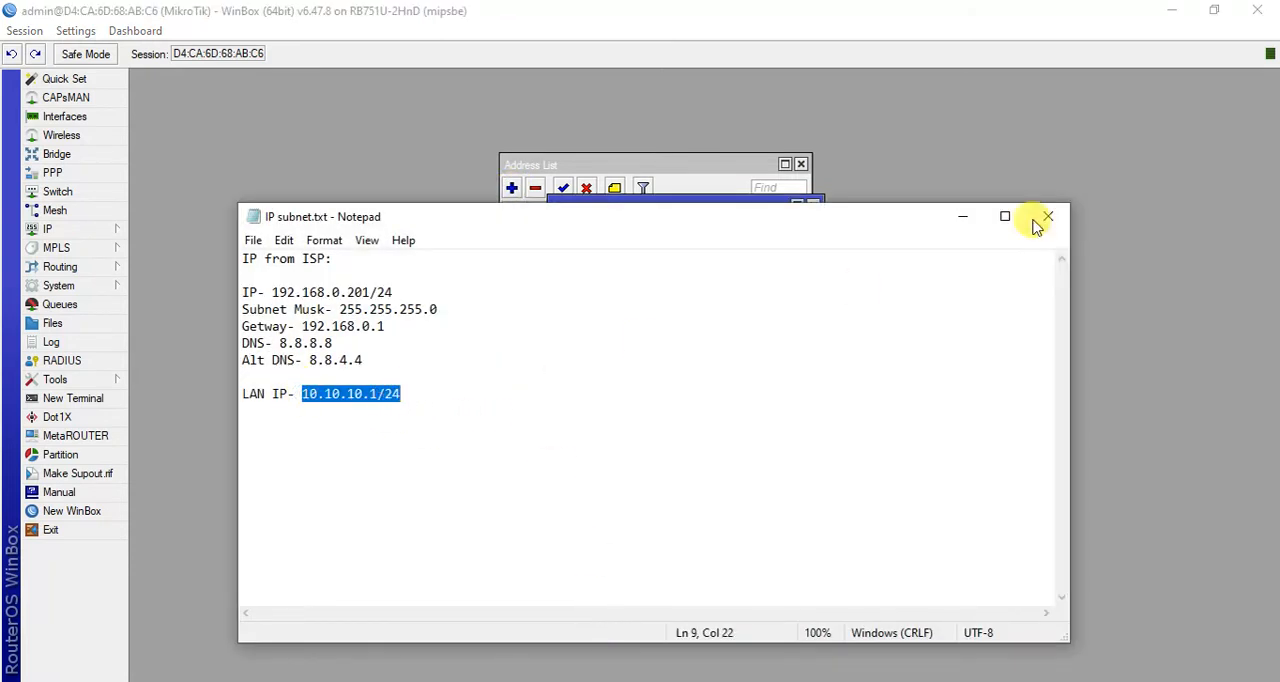
left_click(962, 216)
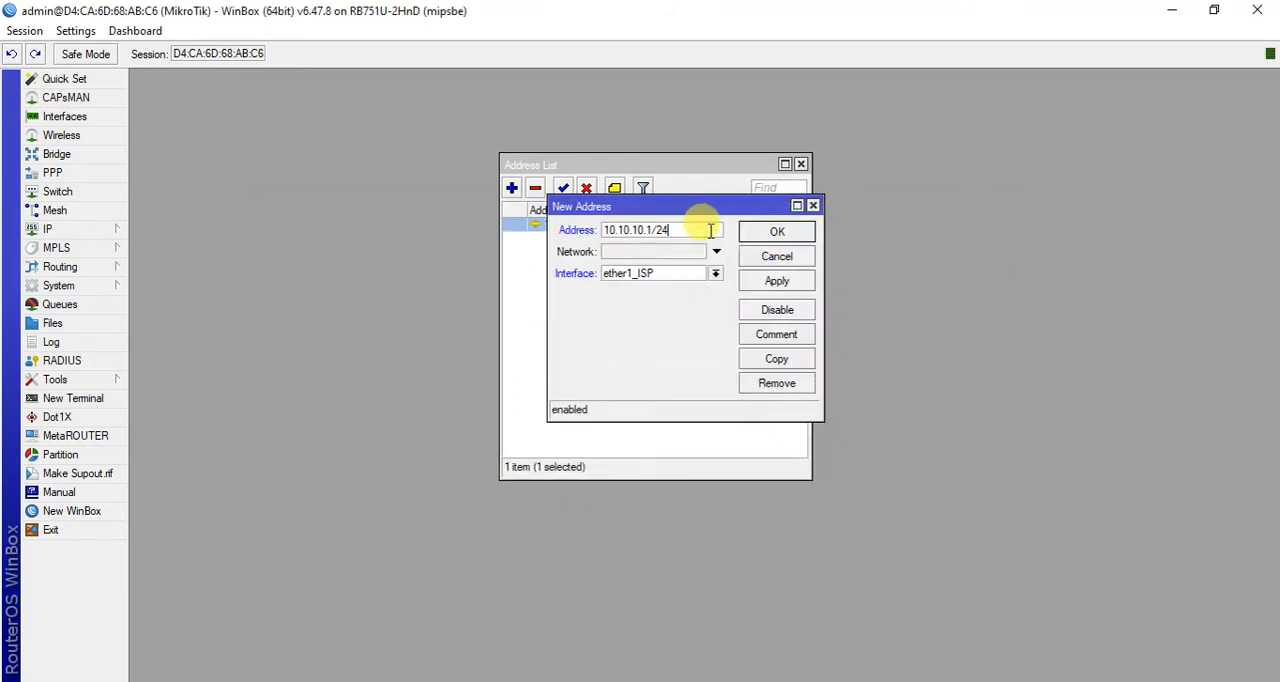
left_click(777, 281)
left_click(777, 232)
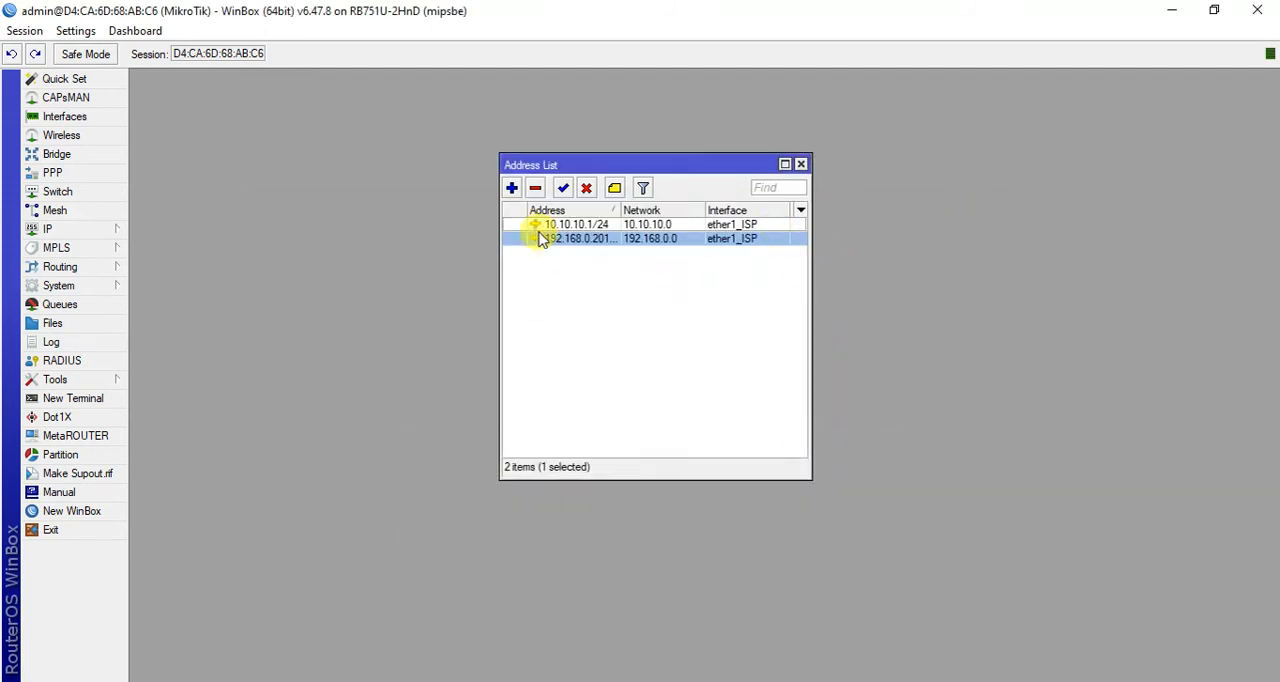
left_click_drag(636, 164, 549, 150)
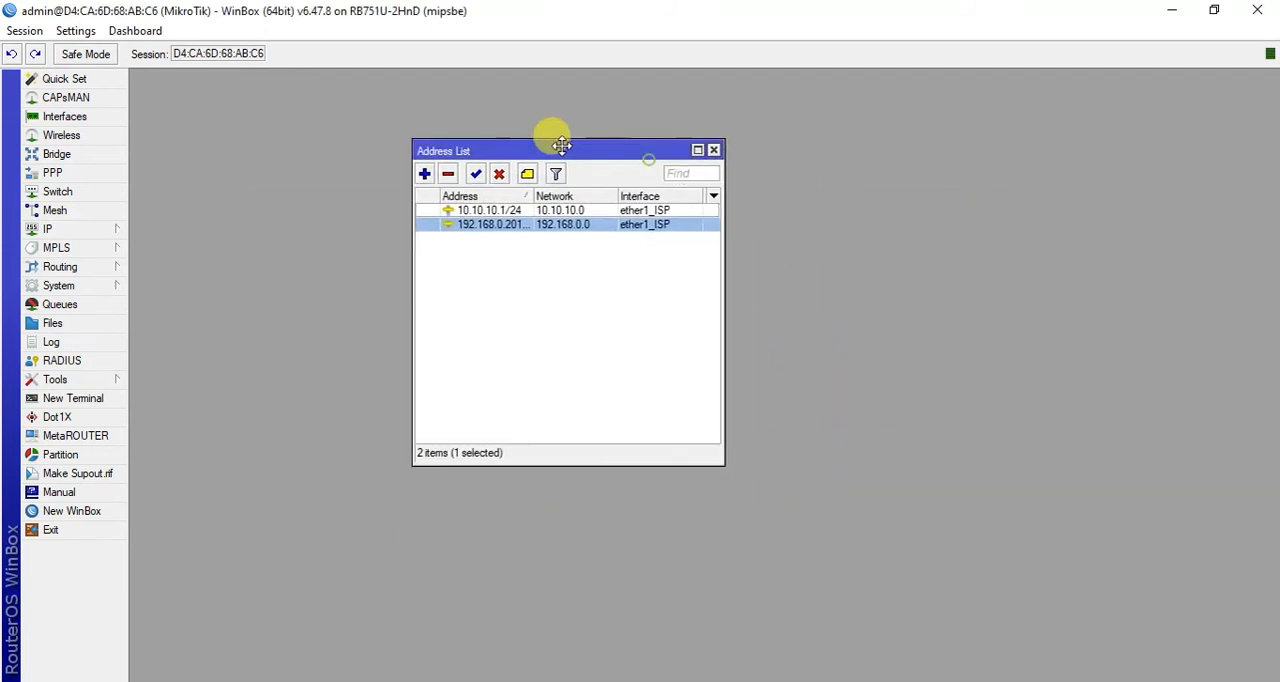
left_click(714, 151)
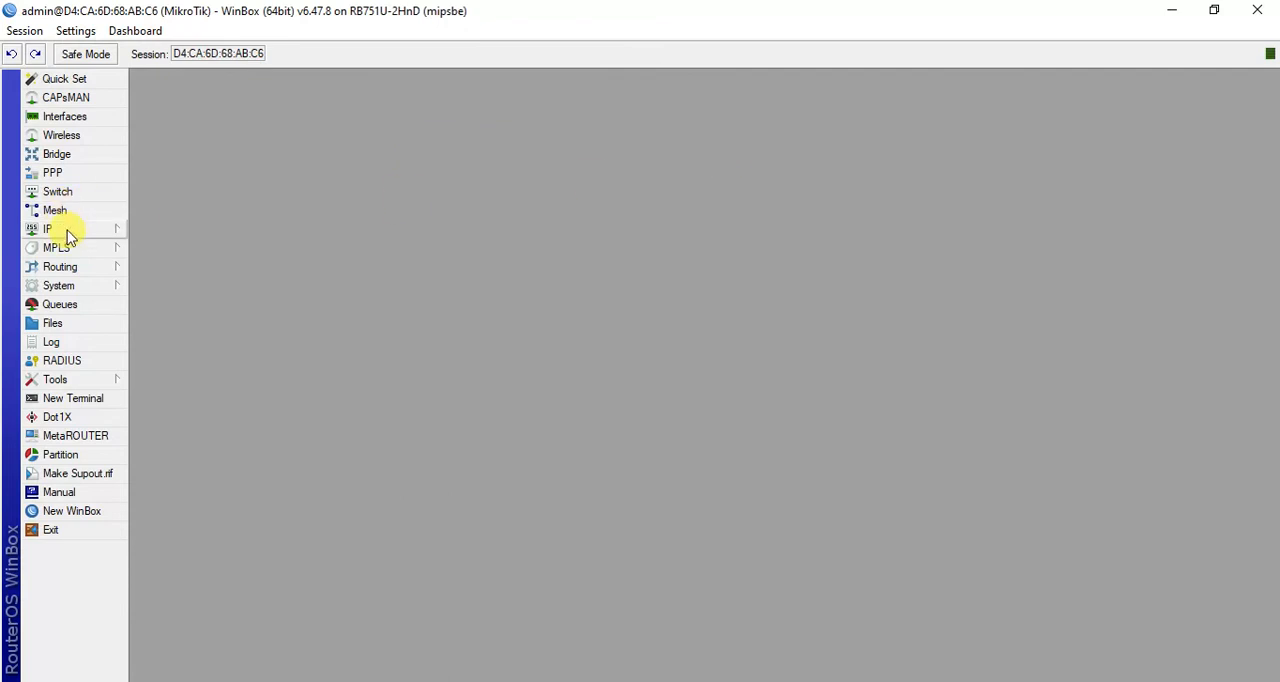
- Open the router's DNS settings and enter 8.8.8.8, copied from the Notepad file, as the first server
left_click(62, 228)
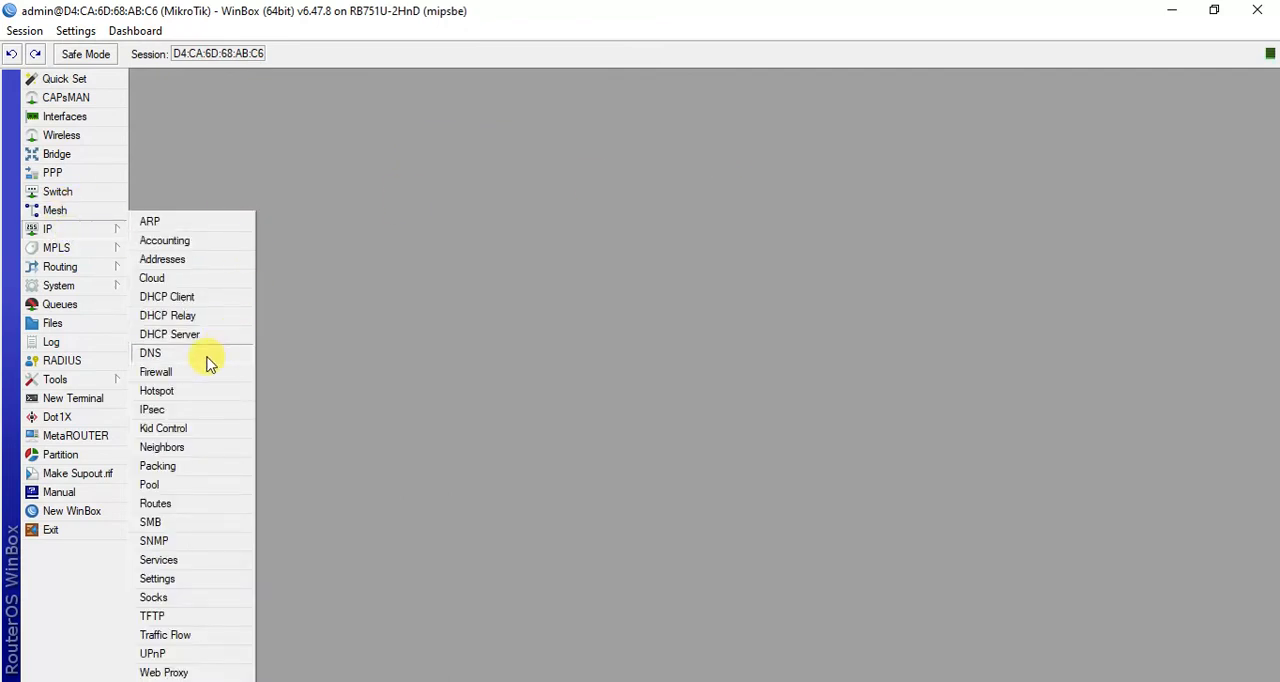
left_click(160, 353)
left_click_drag(745, 212, 729, 176)
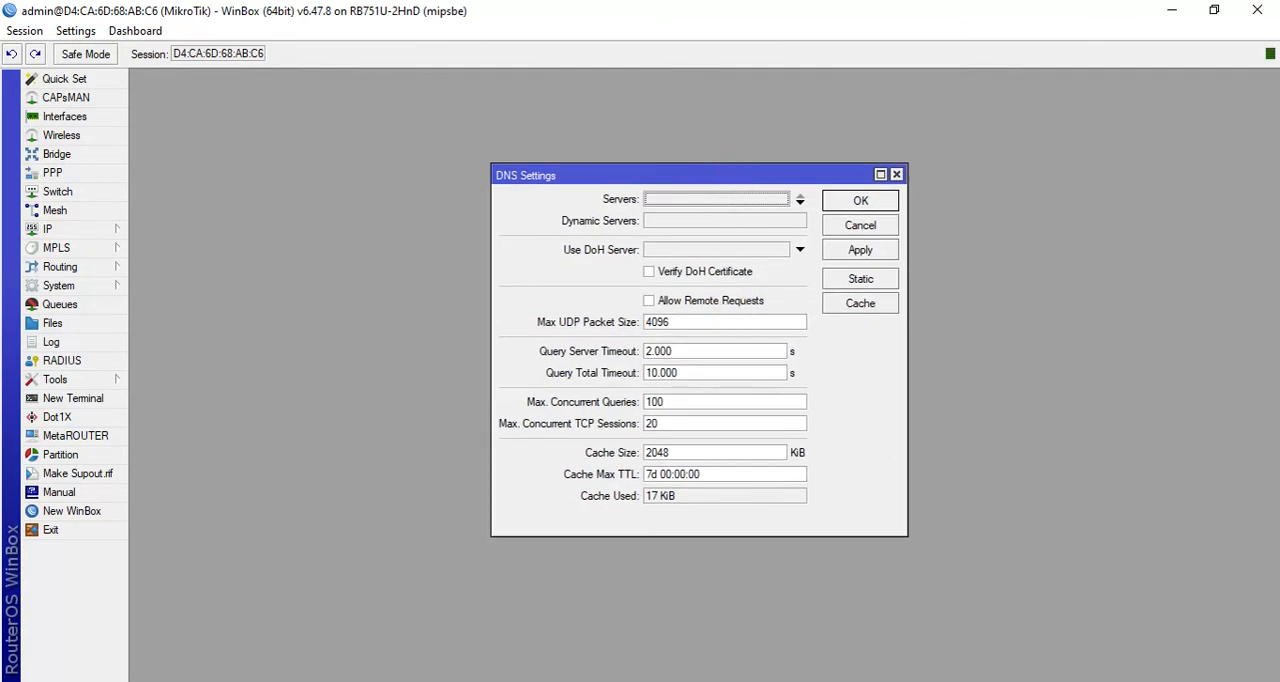
key("alt+Tab")
left_click_drag(278, 343, 340, 343)
key("ctrl+c")
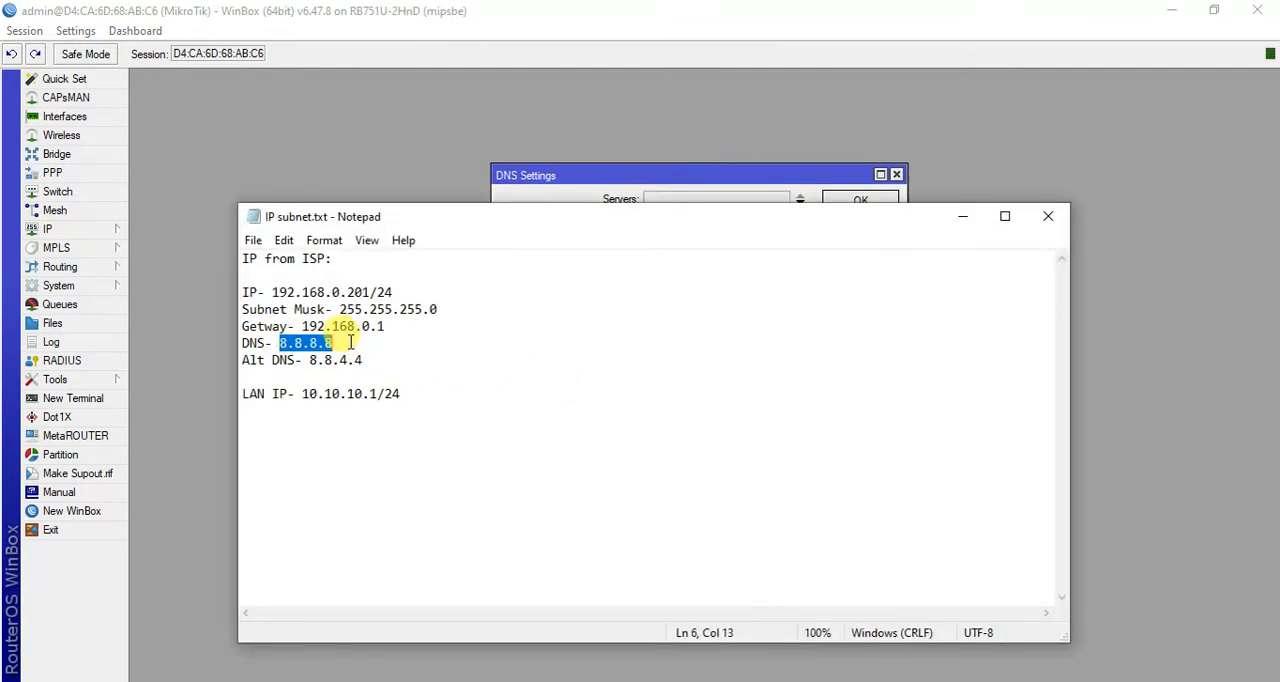
left_click(952, 226)
left_click(728, 200)
left_click_drag(728, 200, 648, 199)
key("ctrl+v")
- Add 8.8.4.4, copied from the Notepad file, as the second DNS server and save the DNS settings
left_click(801, 201)
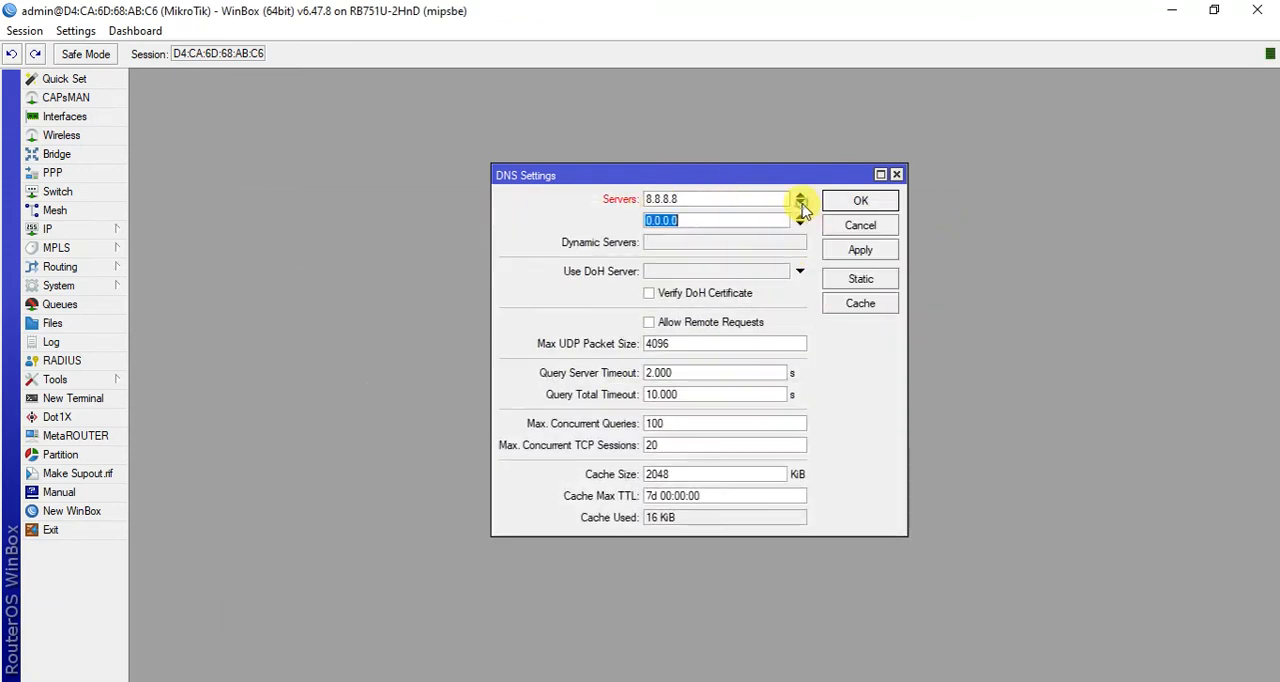
left_click(604, 681)
left_click_drag(312, 361, 348, 359)
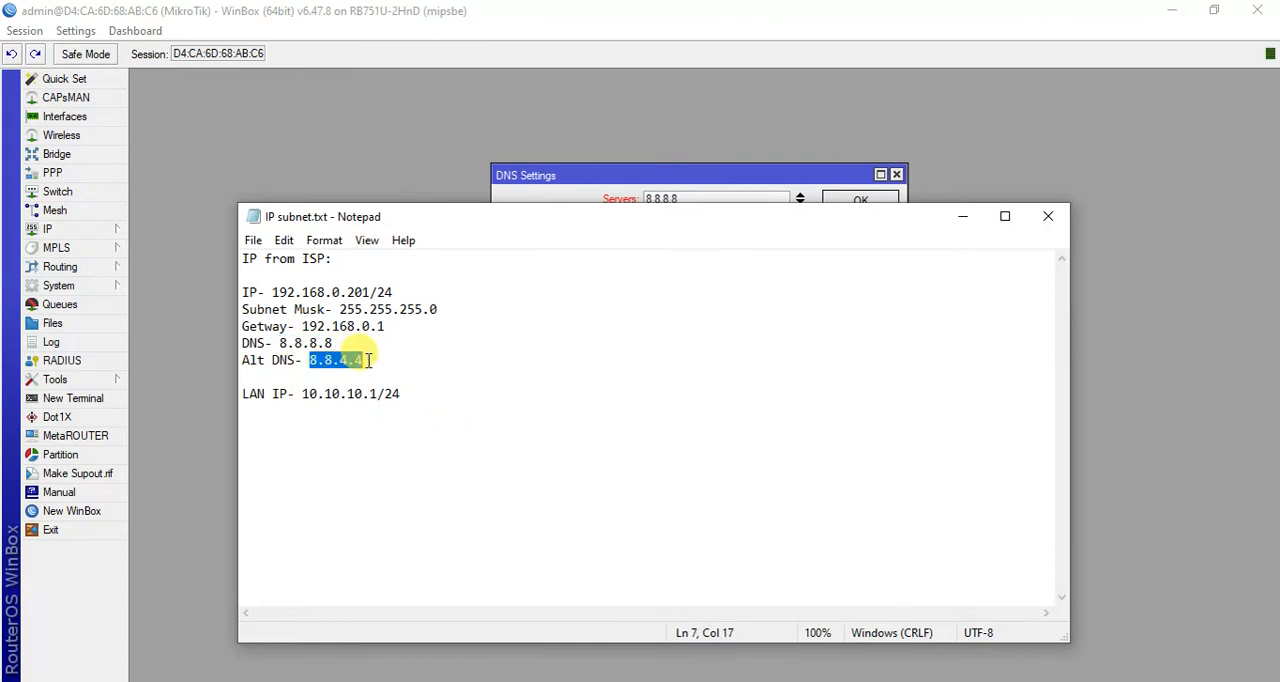
left_click(963, 216)
type("8.8.4.4")
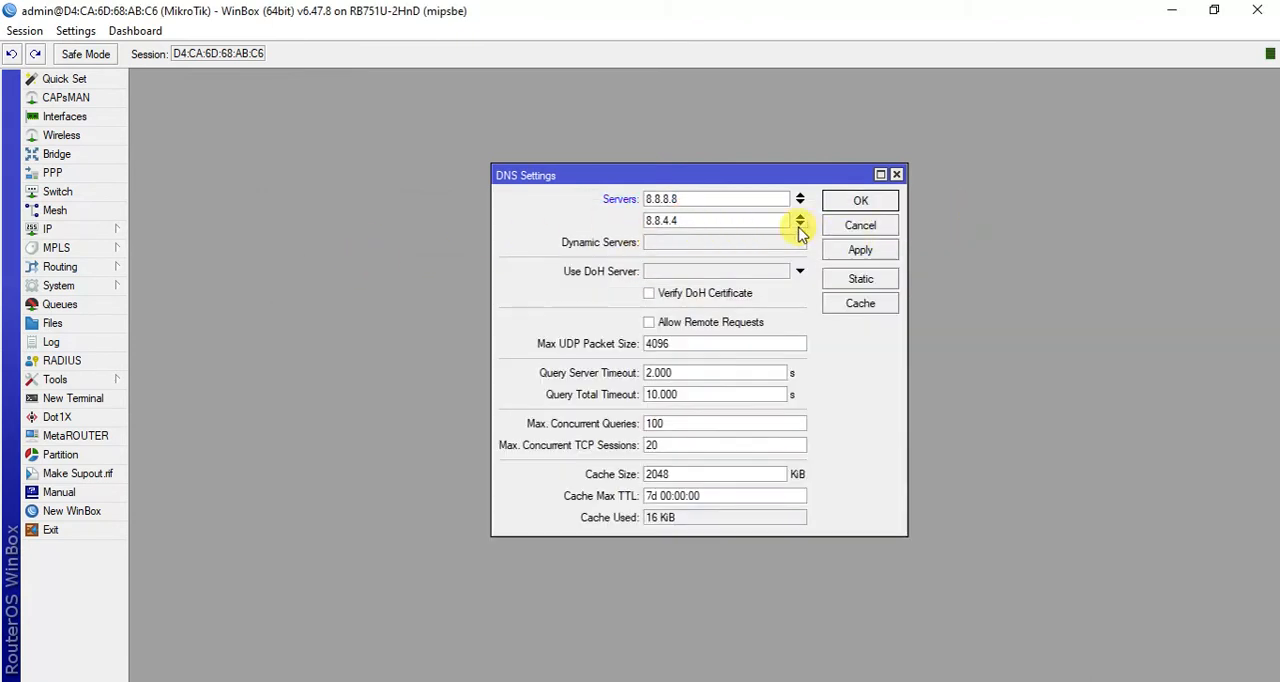
left_click(800, 224)
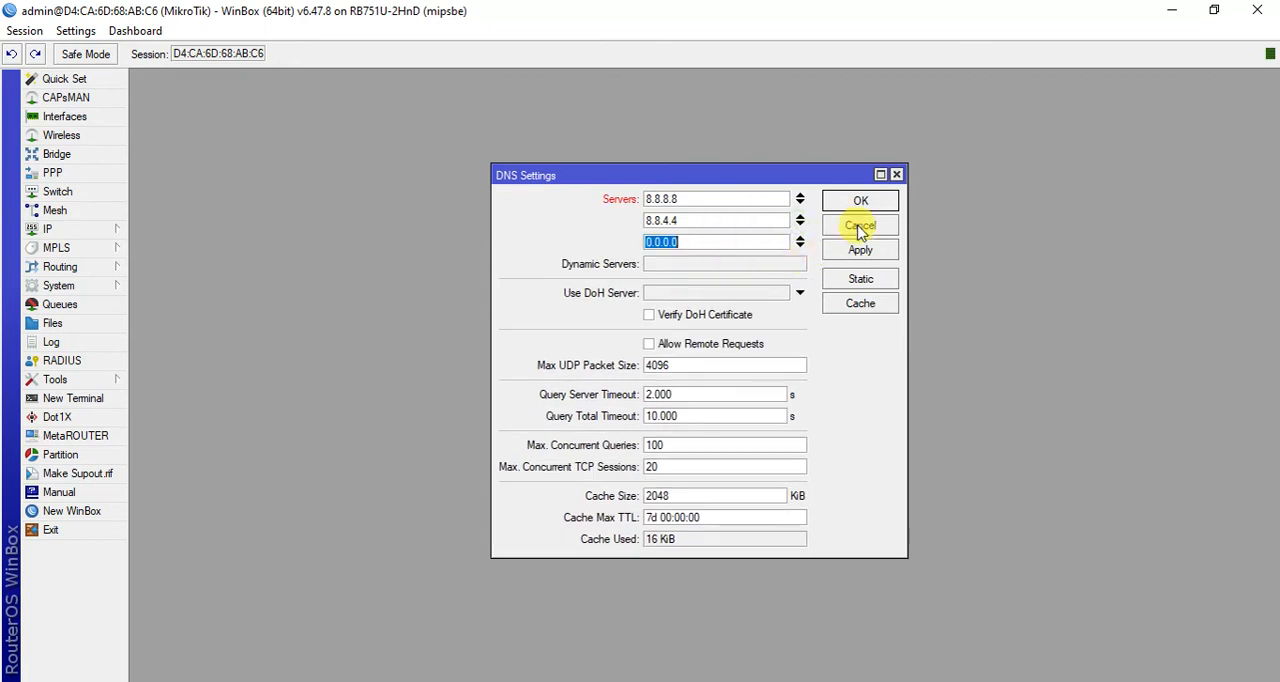
left_click(800, 243)
left_click(858, 250)
left_click(861, 202)
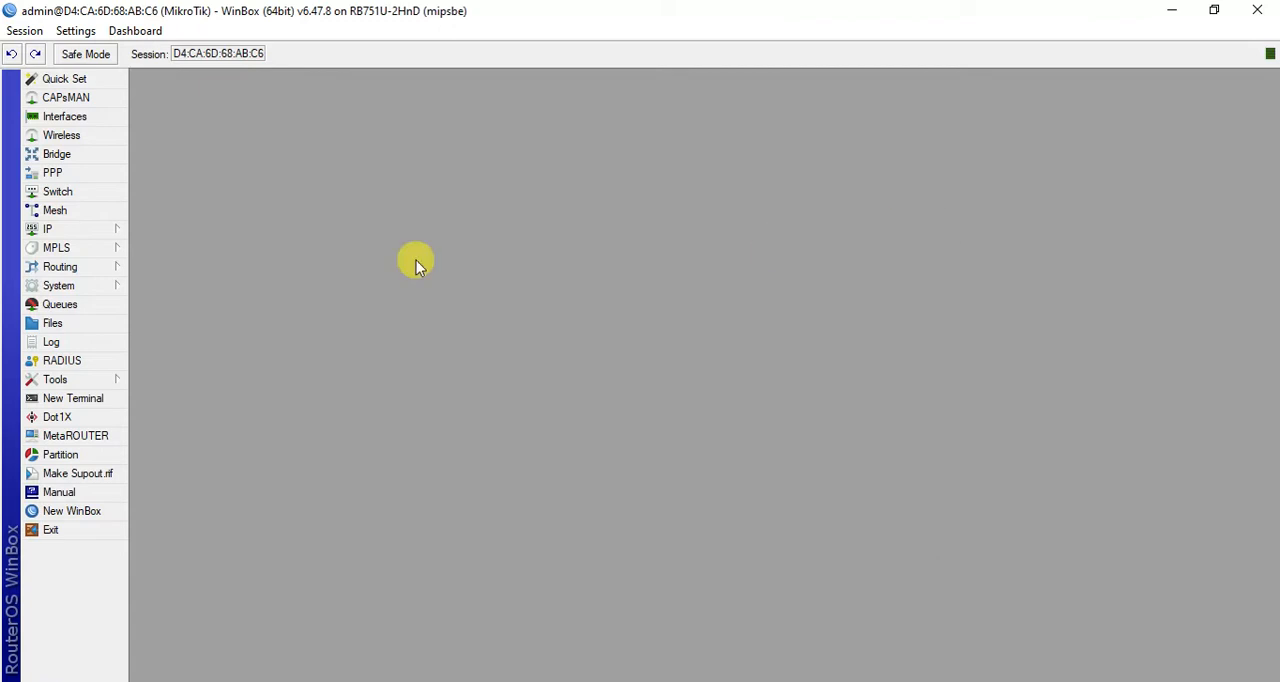
- Add a route for 0.0.0.0/0 with gateway 92.168.0.1, adapted from the ISP address in the Notepad file, and apply it
left_click(118, 230)
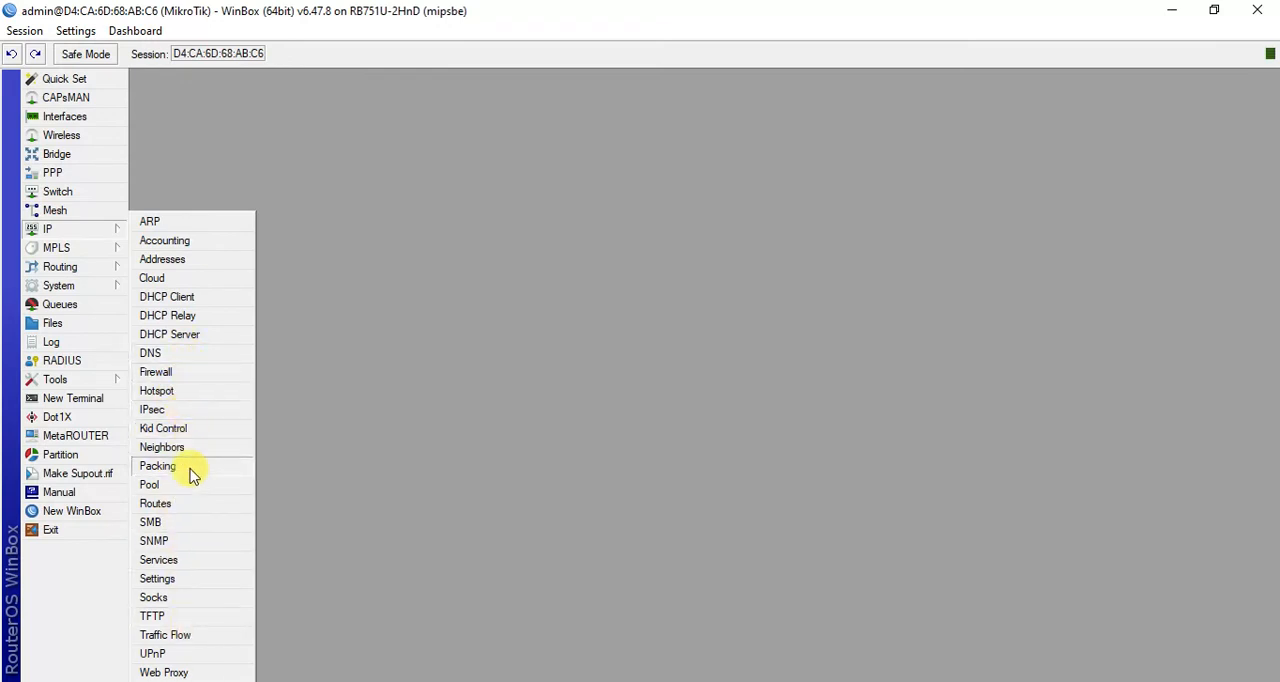
left_click(190, 505)
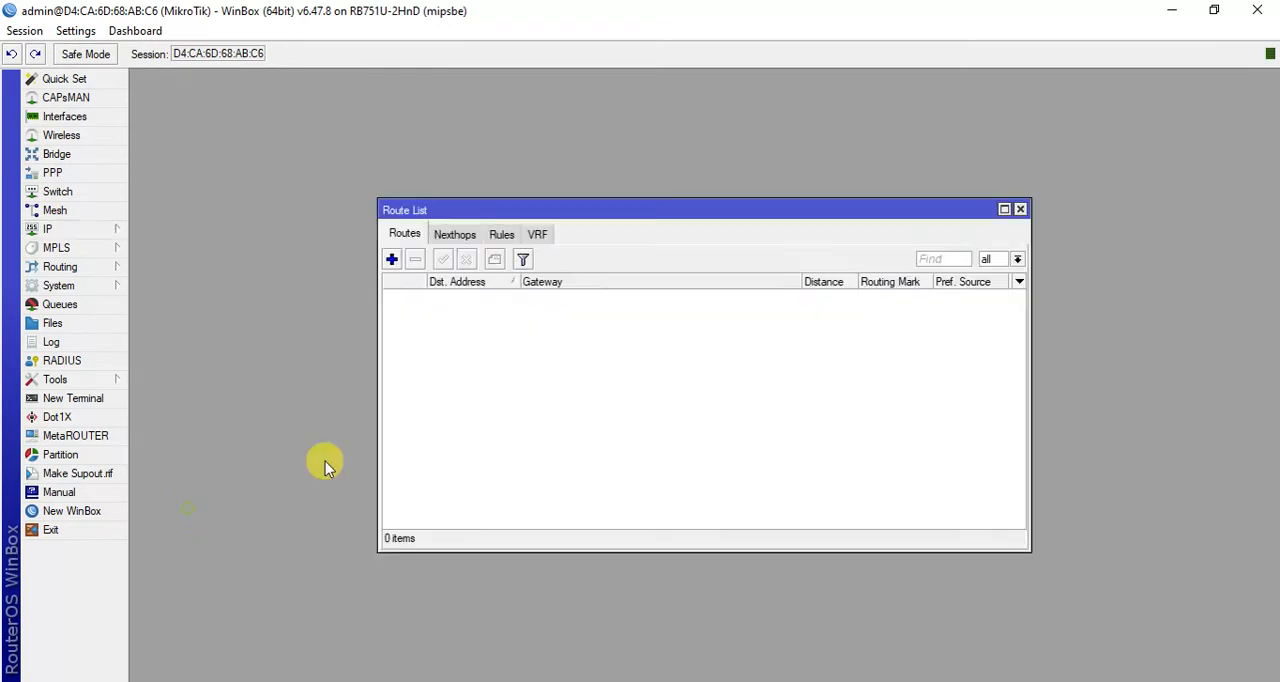
left_click(392, 259)
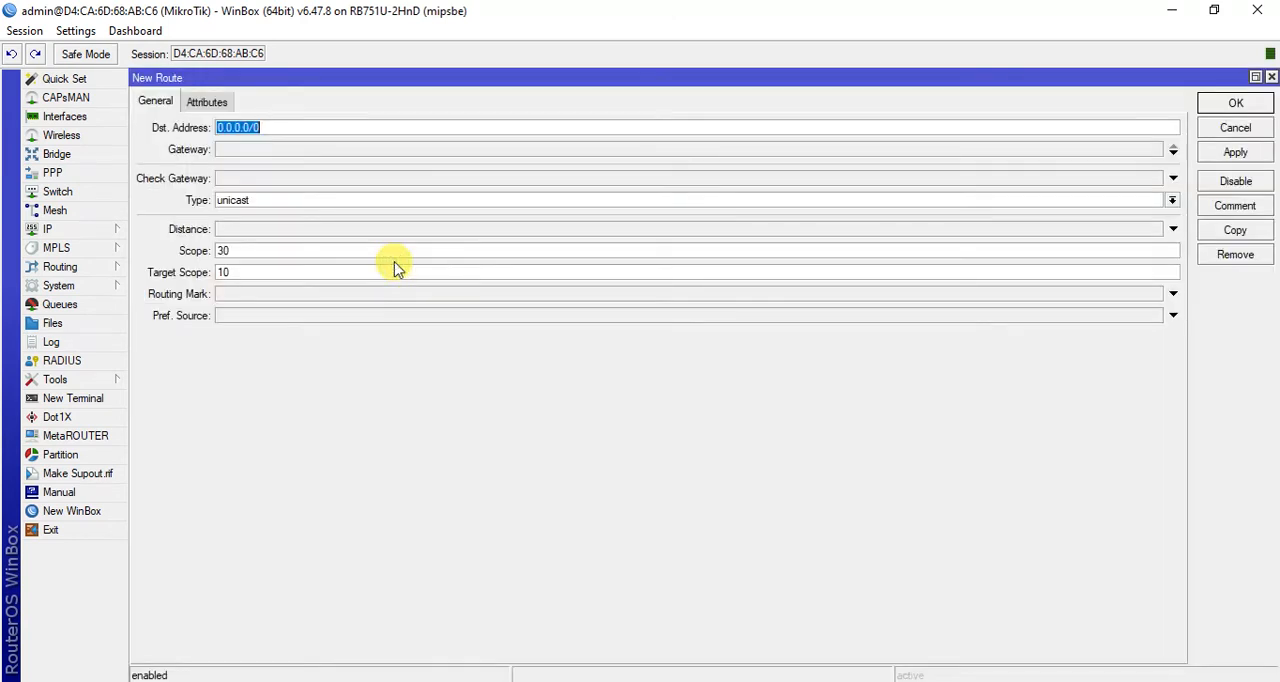
left_click(237, 151)
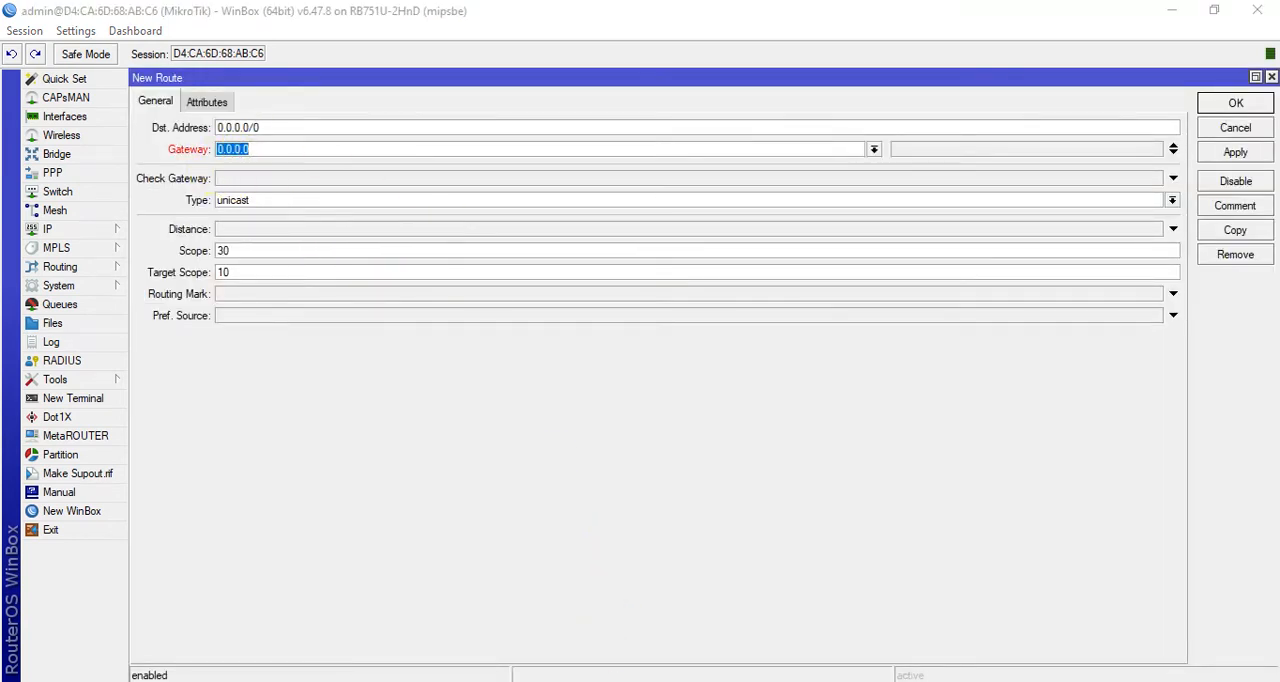
key("alt+Tab")
left_click_drag(369, 292, 278, 295)
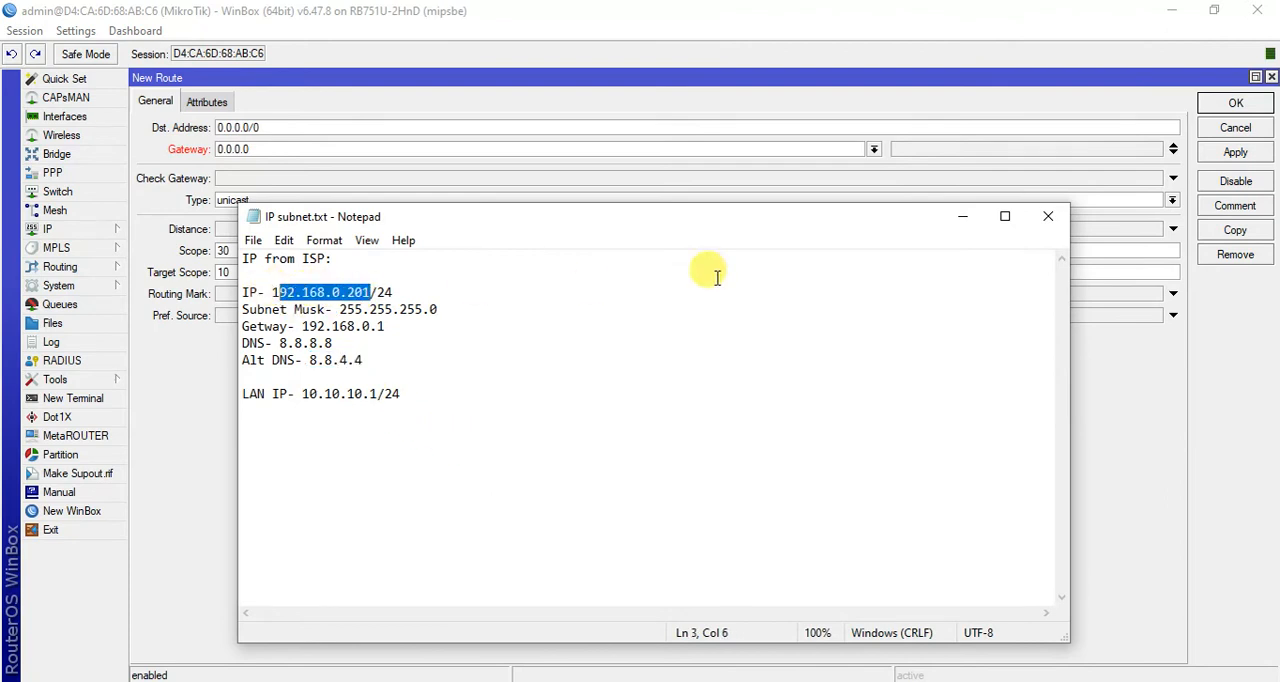
left_click(962, 216)
double_click(276, 149)
type("92.168.0.201")
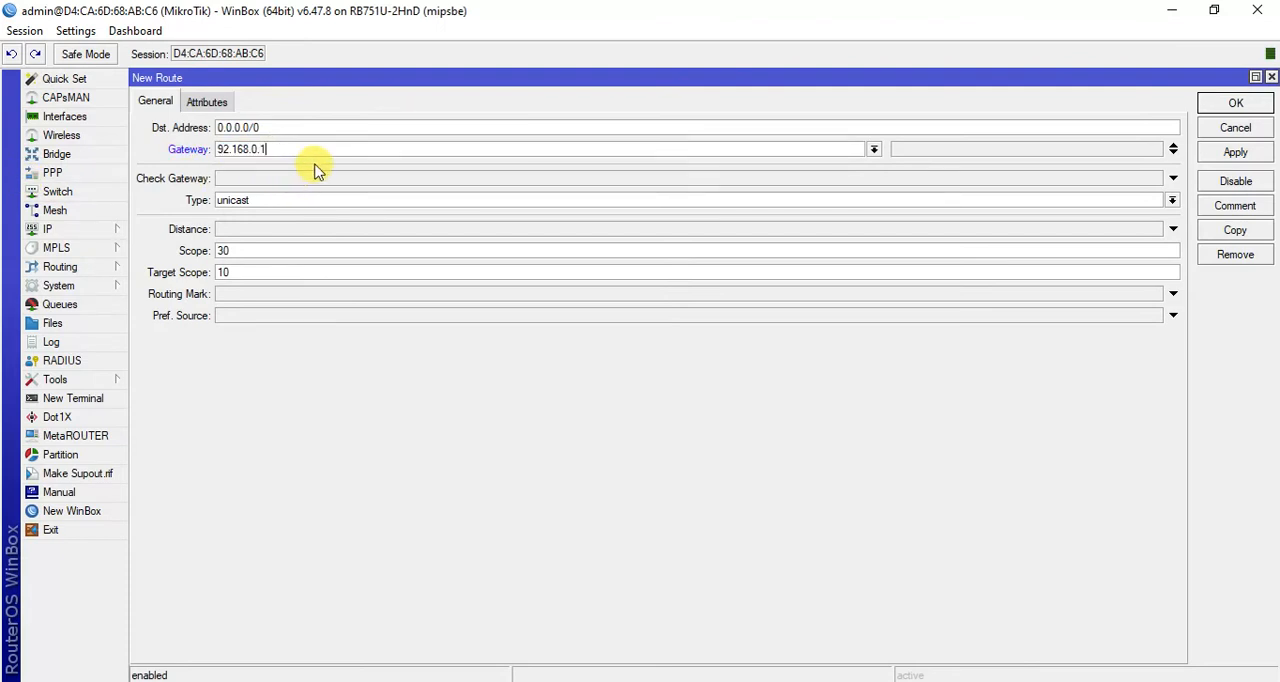
left_click(1236, 153)
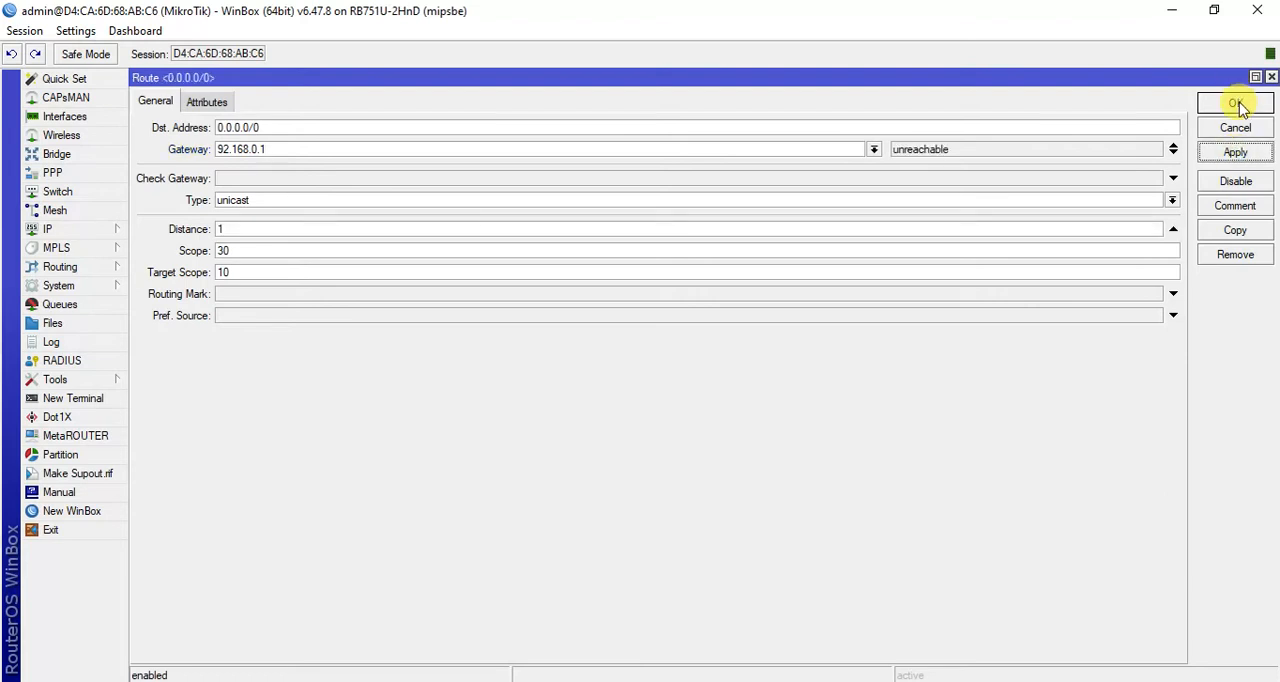
- Correct the default route's gateway to 192.168.0.1, save the route and close the route list
left_click(218, 149)
left_click(1233, 155)
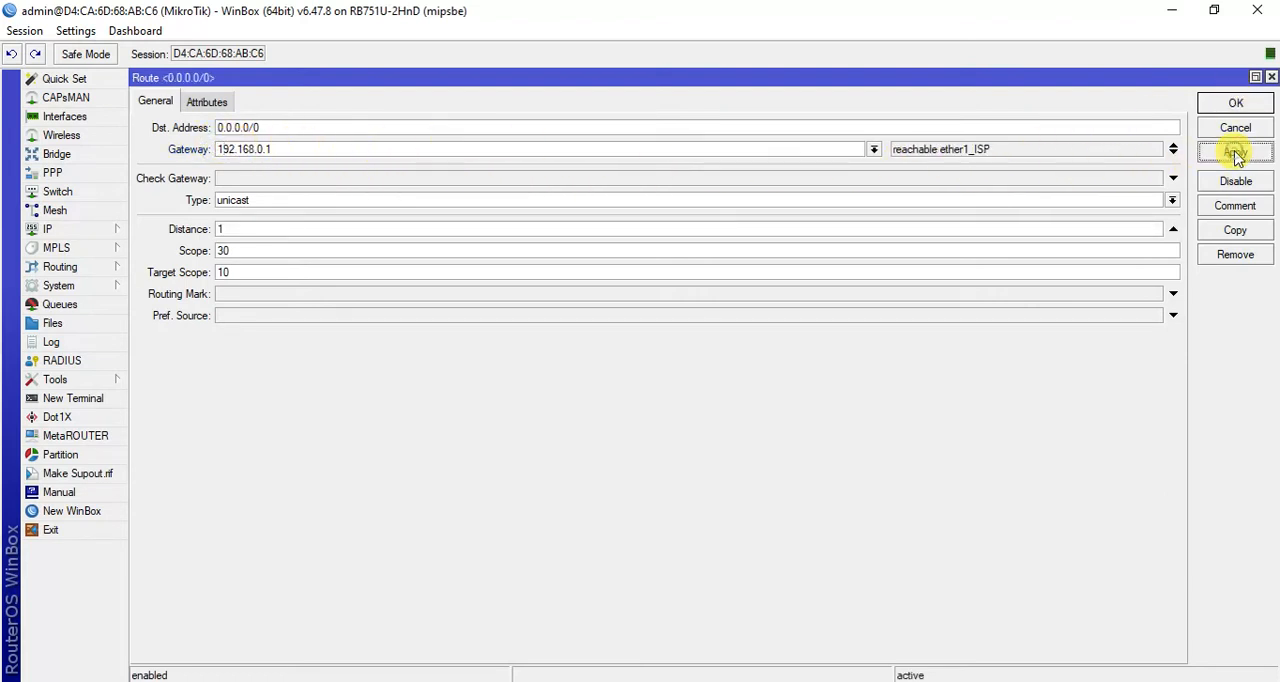
left_click(1234, 105)
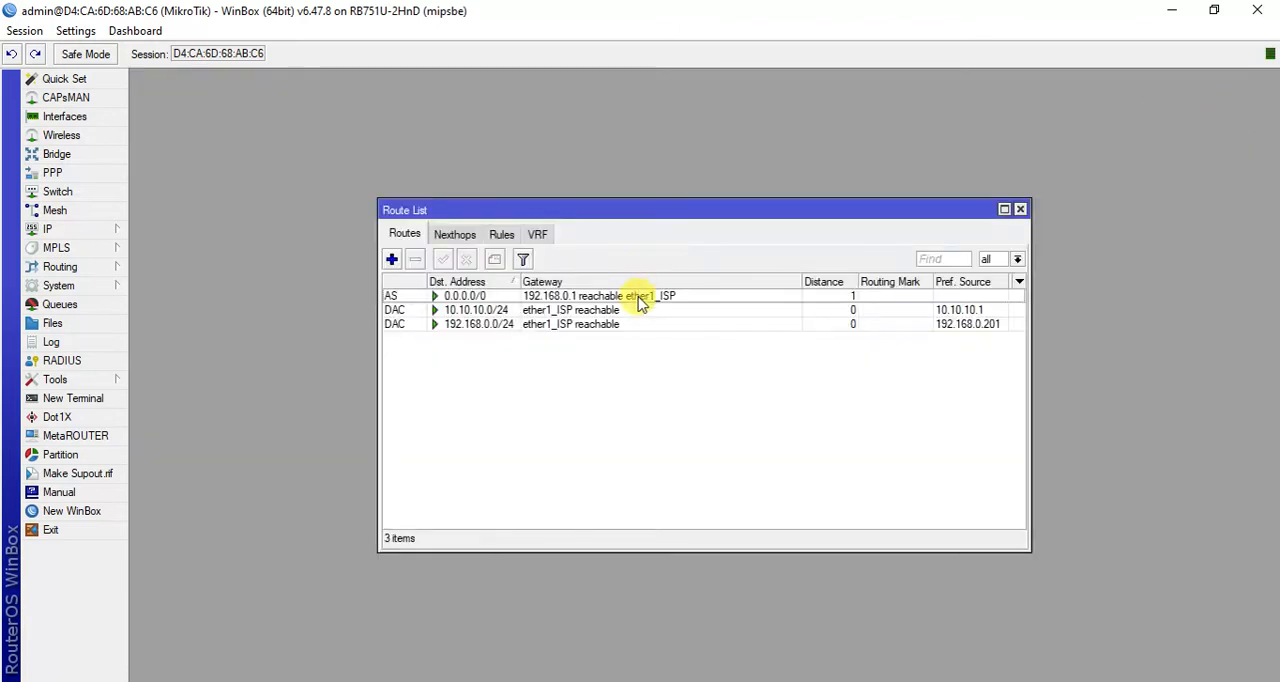
left_click(1020, 209)
- Open the firewall's NAT rules and start a new NAT rule
left_click(100, 231)
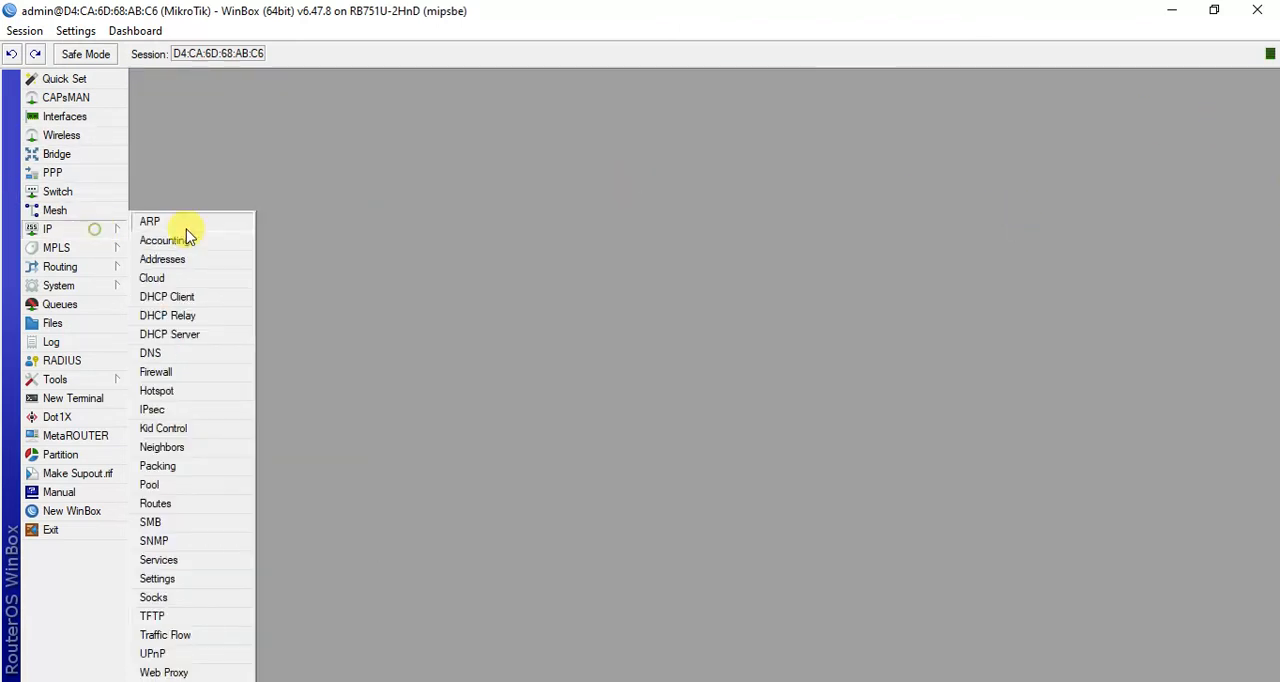
left_click(88, 231)
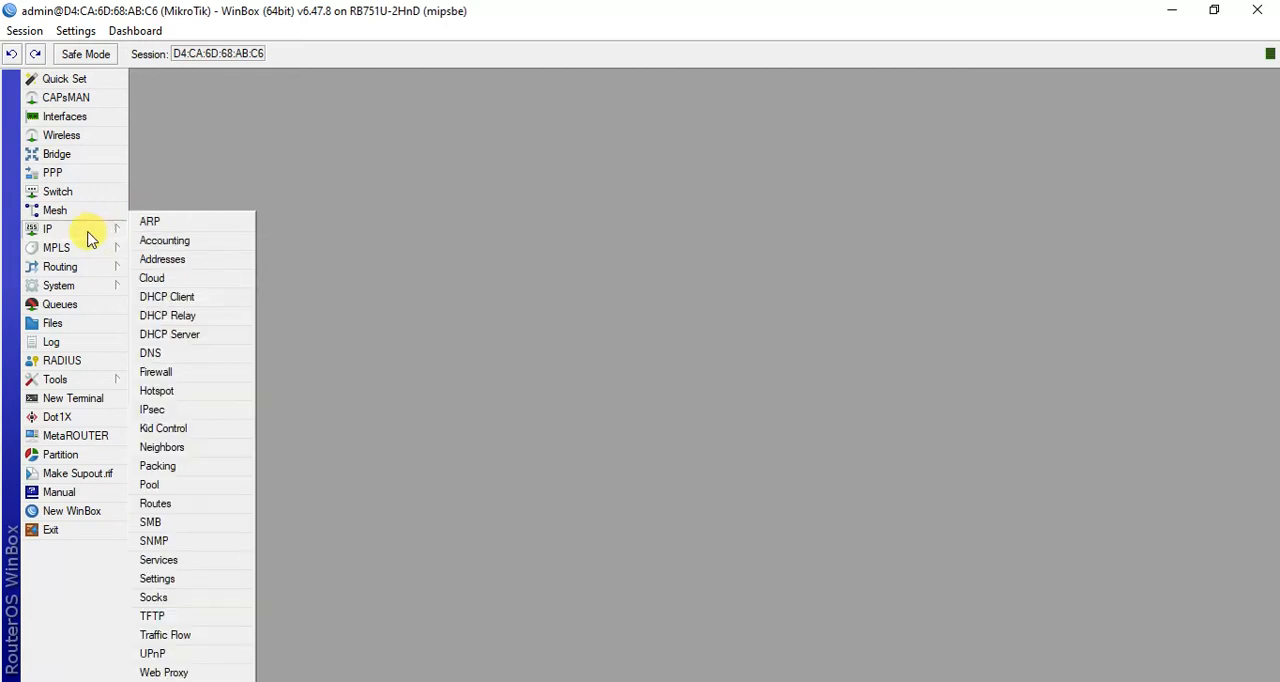
left_click(184, 378)
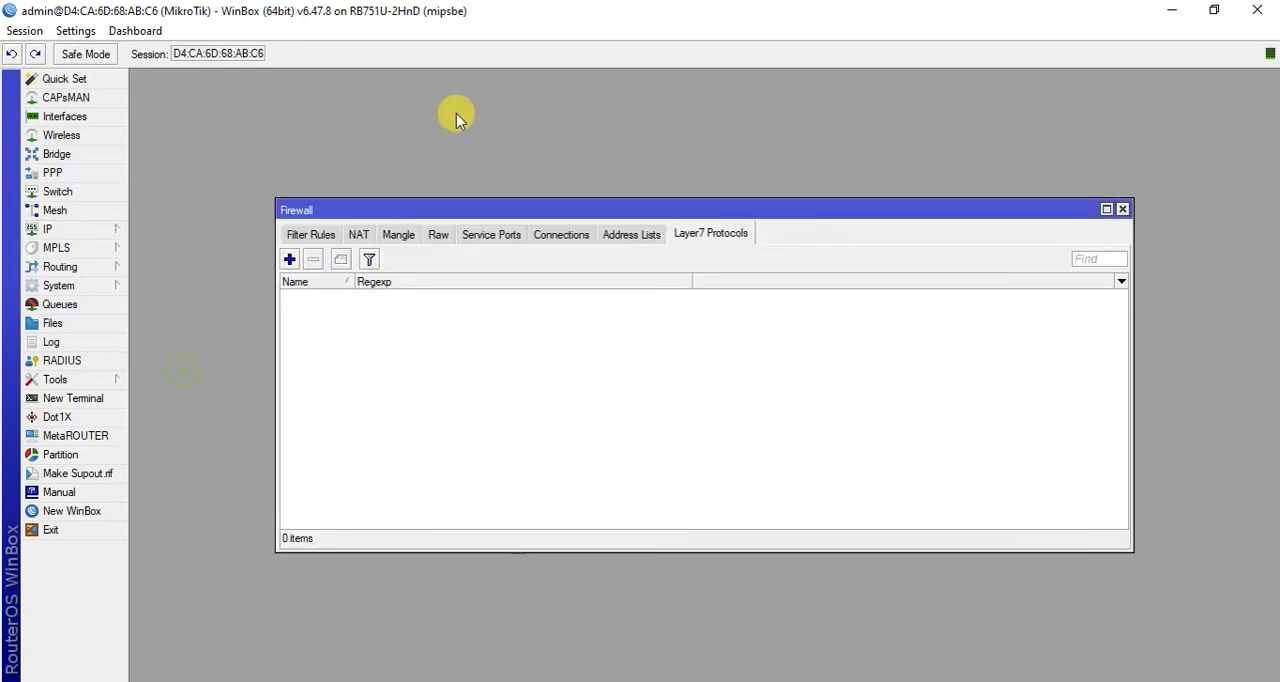
left_click(332, 238)
left_click(359, 236)
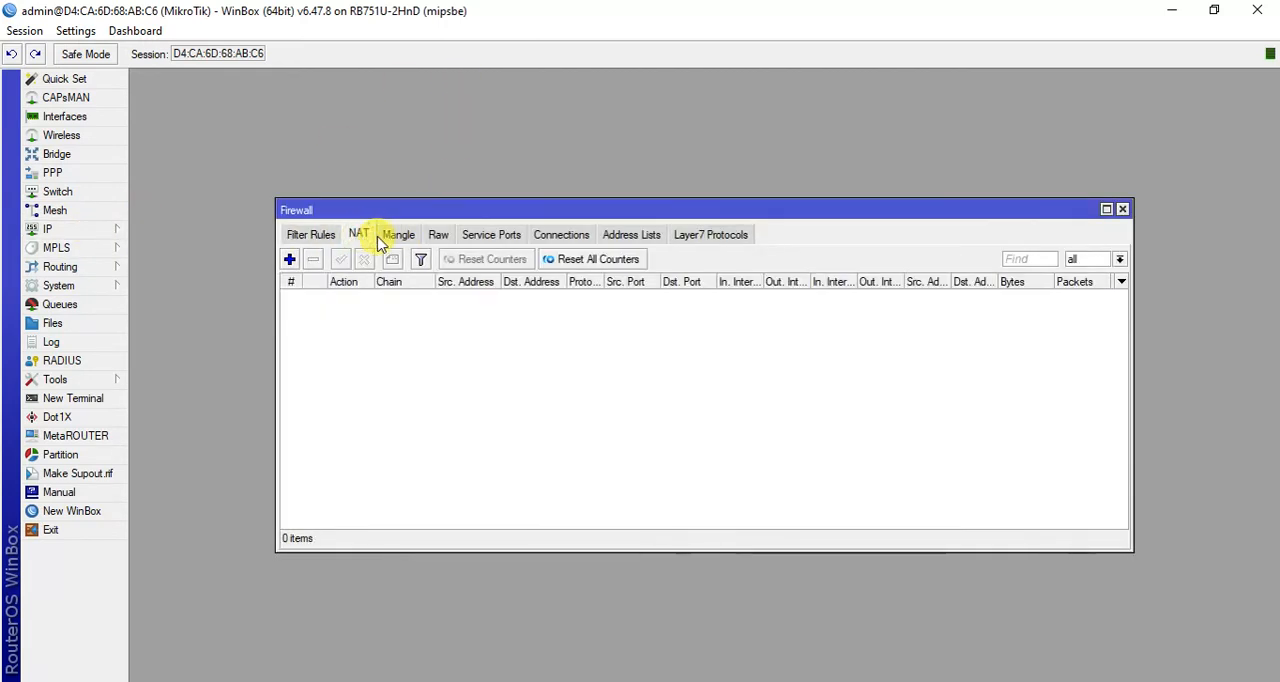
left_click(291, 260)
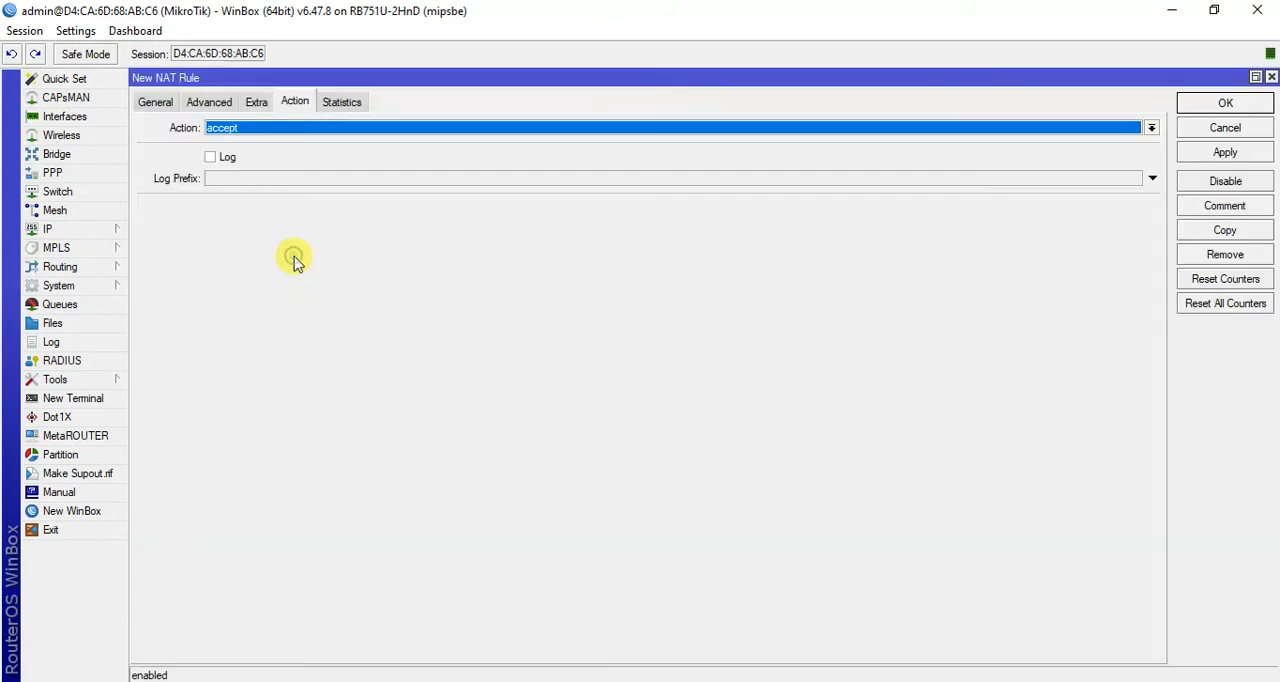
- Review the new NAT rule's srcnat settings, set its action to masquerade, save it and close the firewall window
left_click(156, 103)
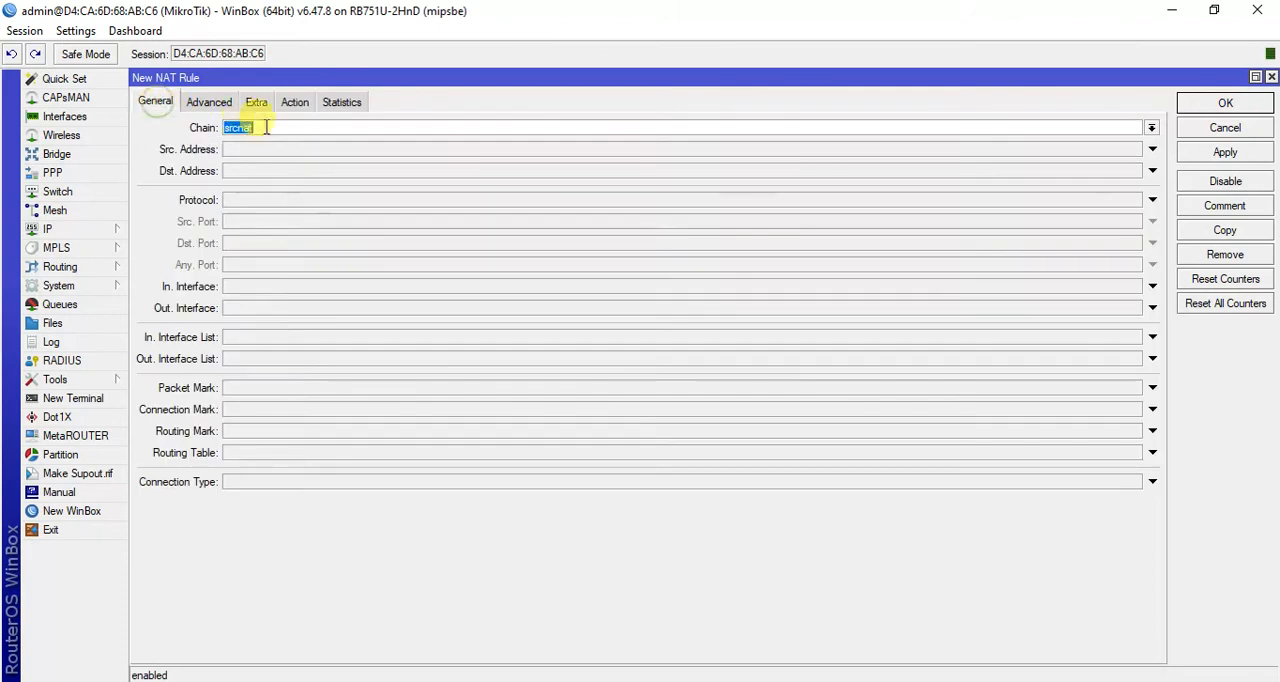
left_click(209, 102)
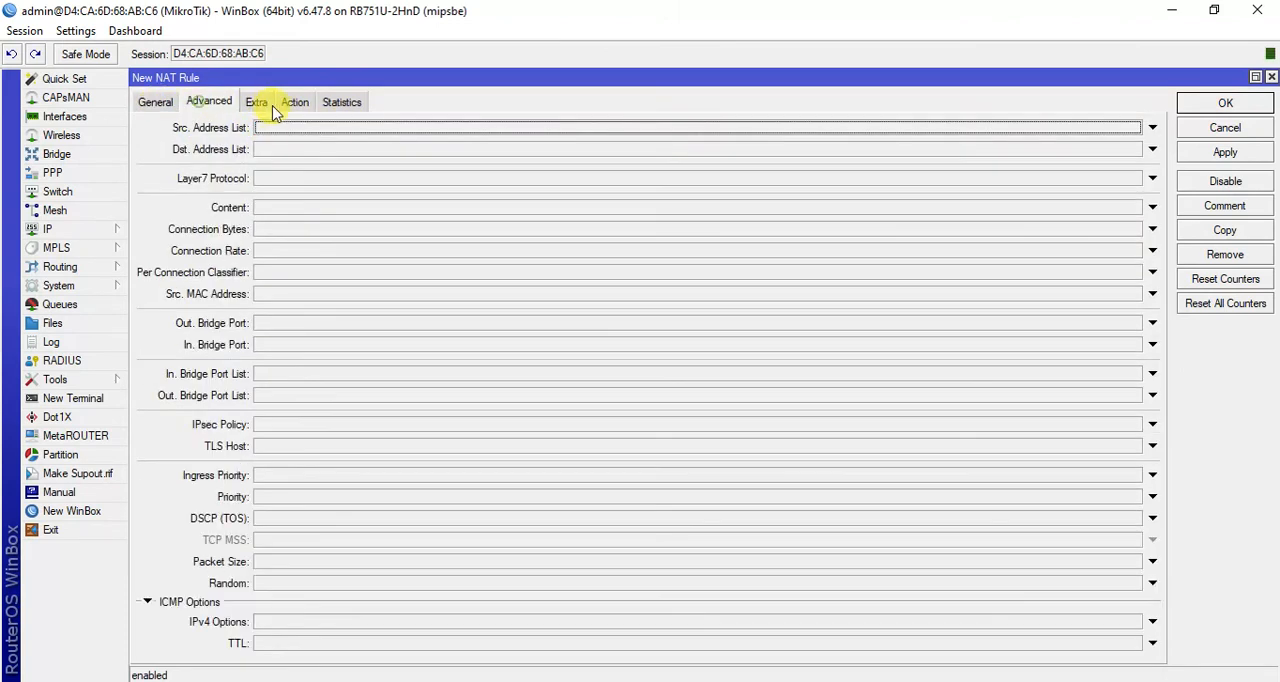
left_click(258, 104)
left_click(296, 102)
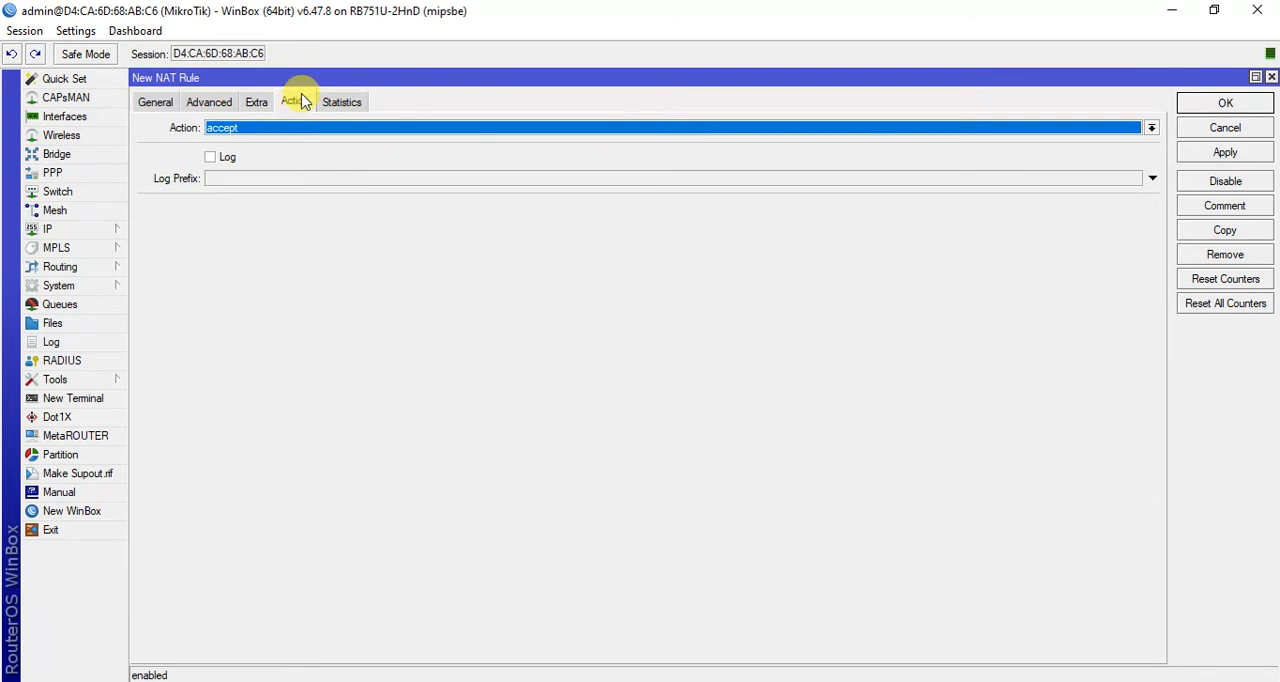
left_click(1151, 129)
left_click(537, 216)
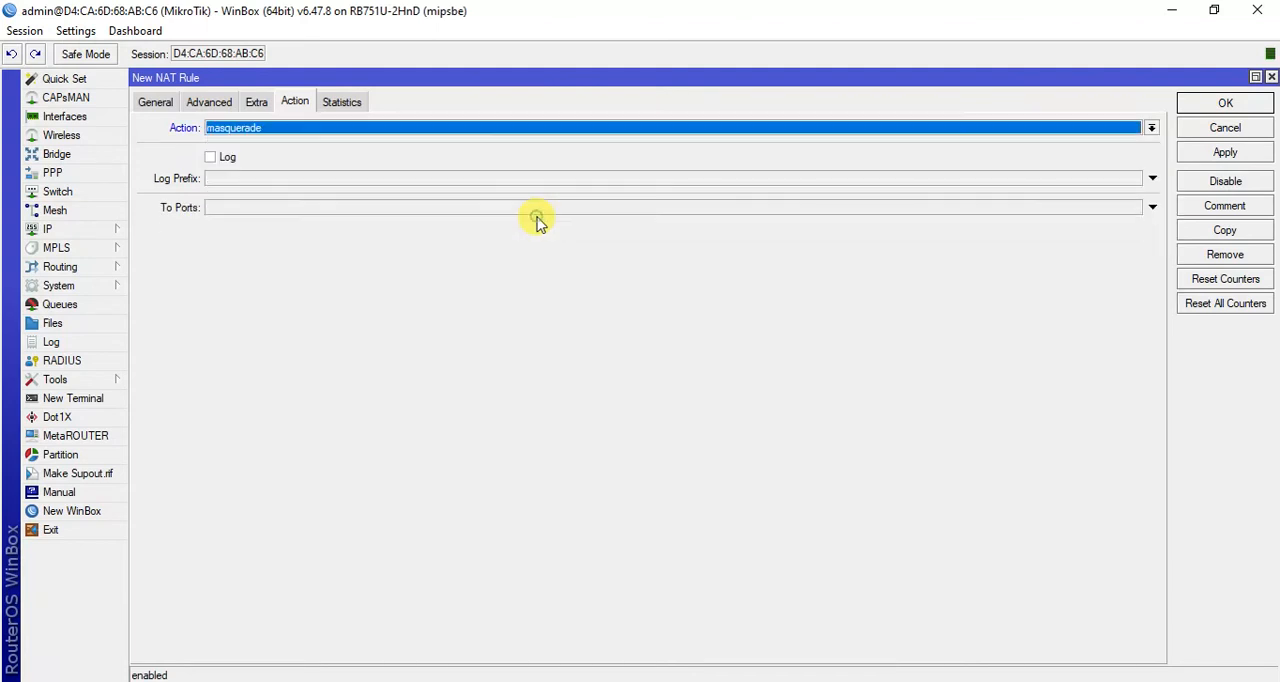
left_click(1228, 154)
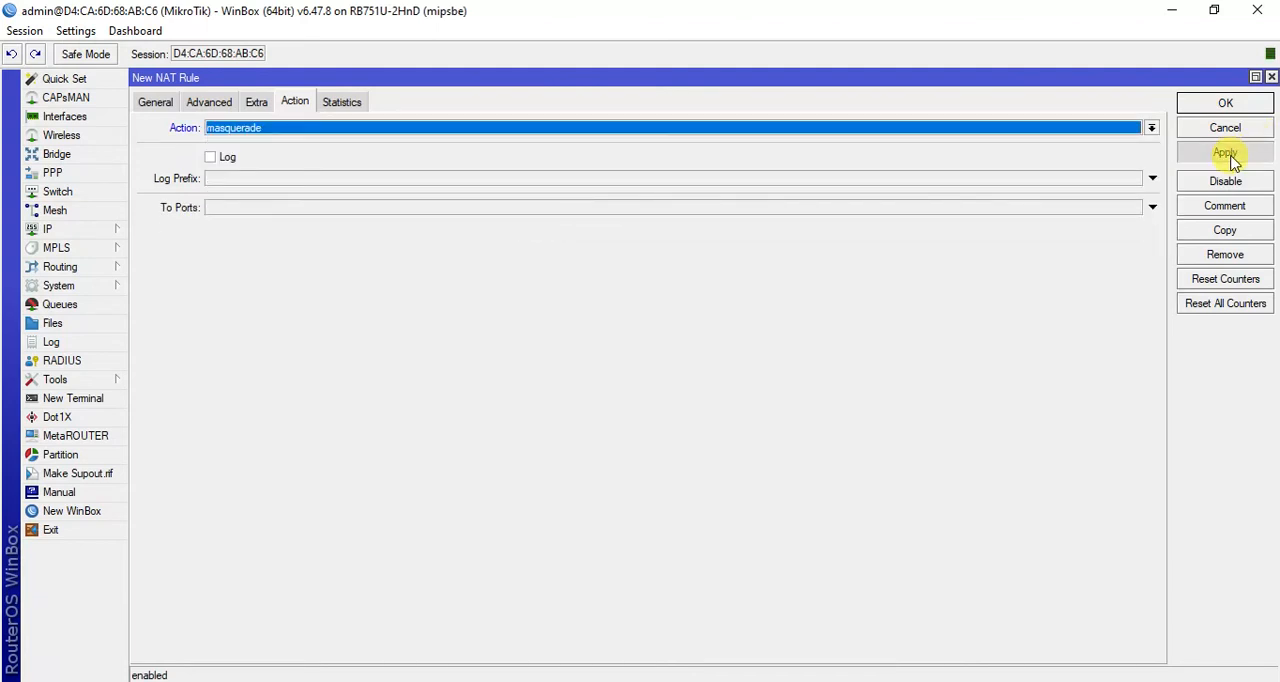
left_click(1226, 104)
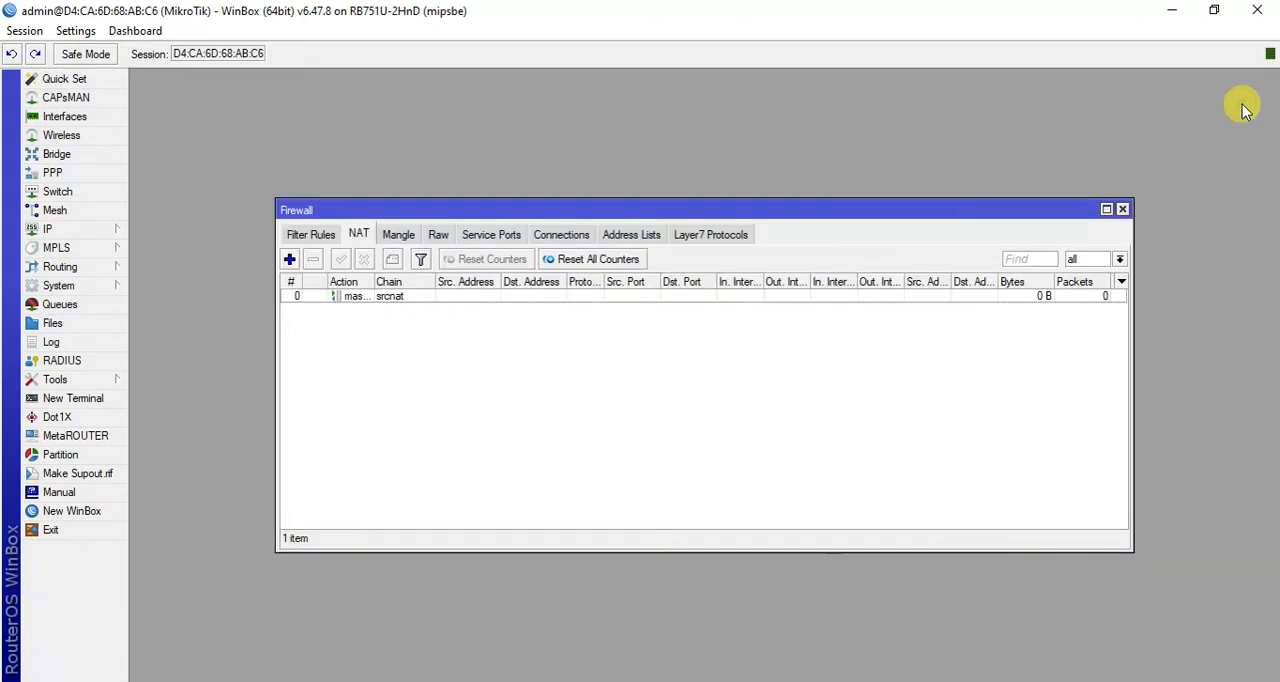
left_click(1122, 210)
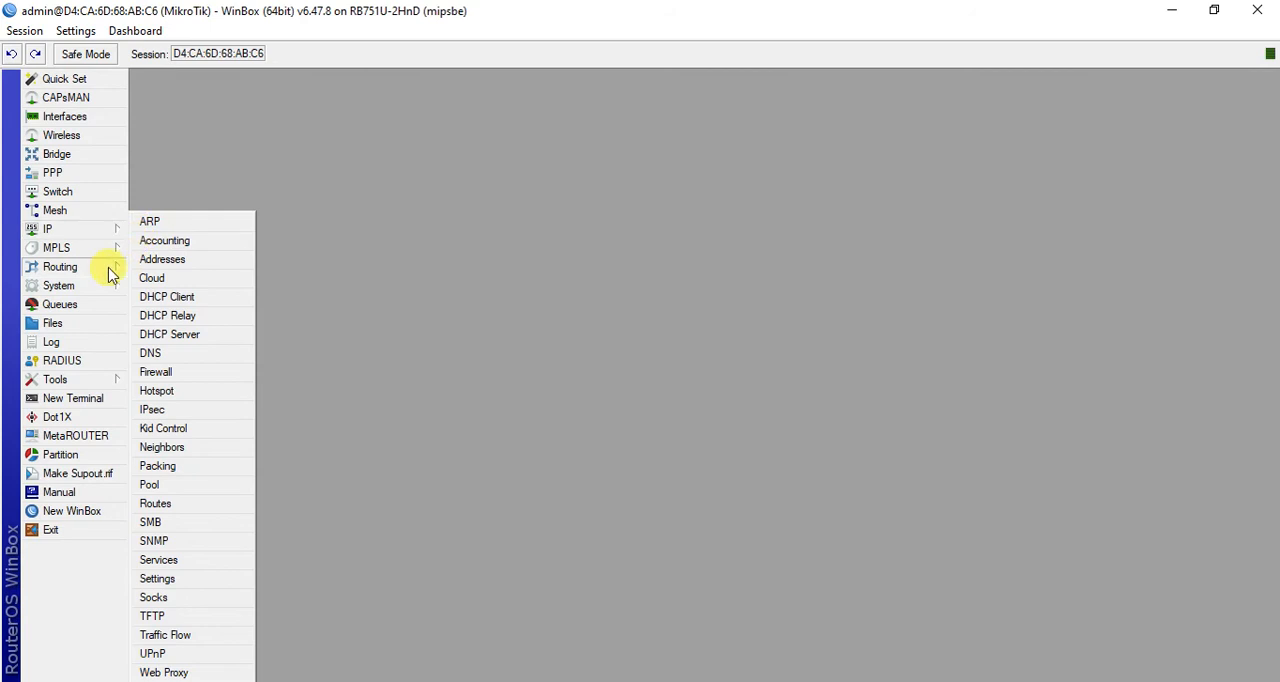
- Set the router's system identity to the owner's name followed by MIkrotik and save it
mouse_move(86, 288)
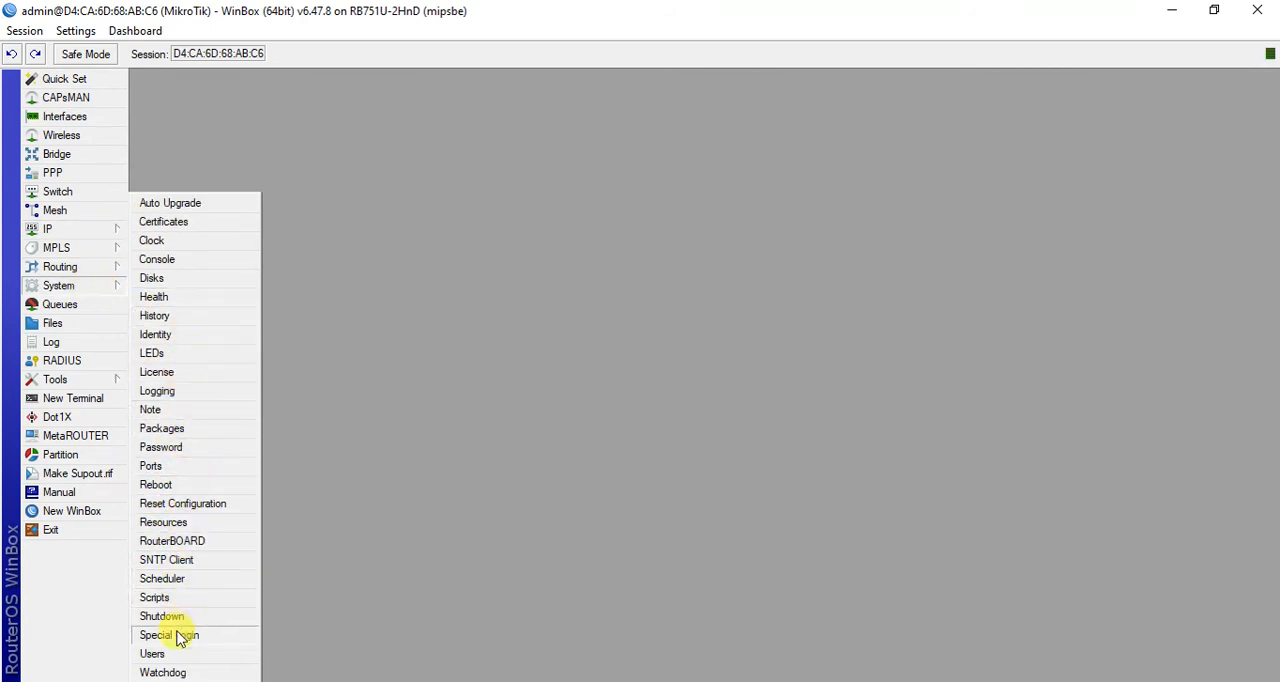
left_click(252, 336)
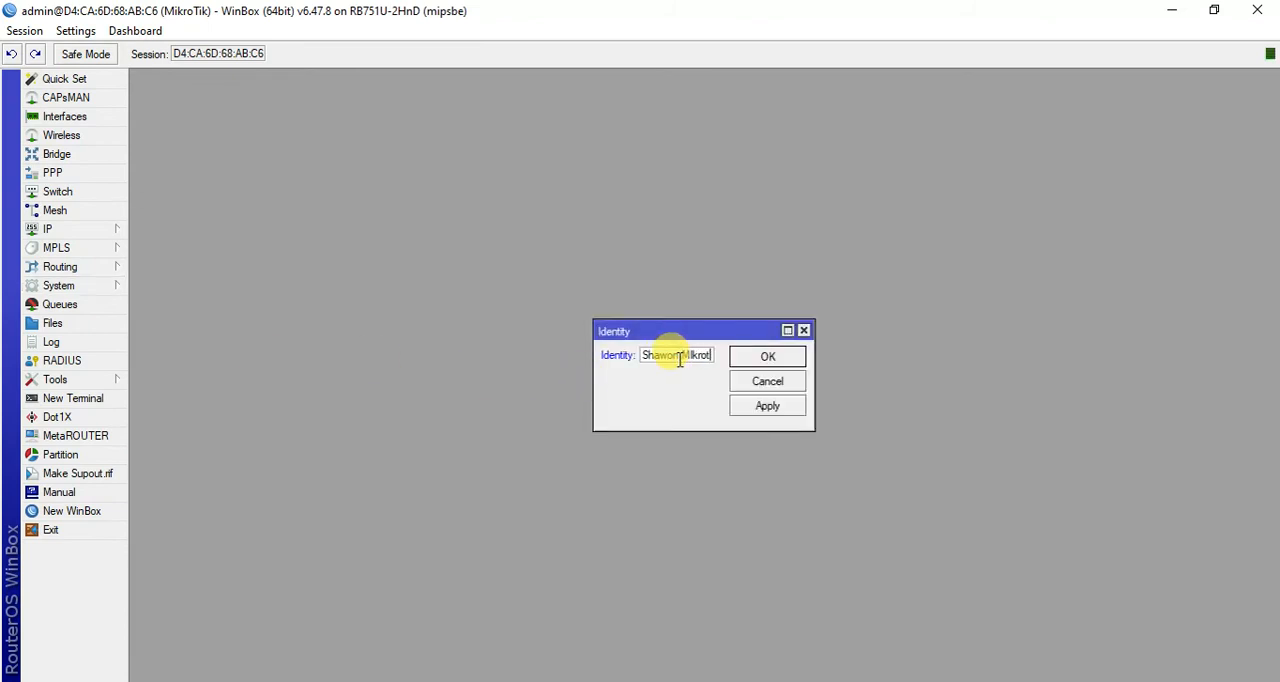
left_click(767, 405)
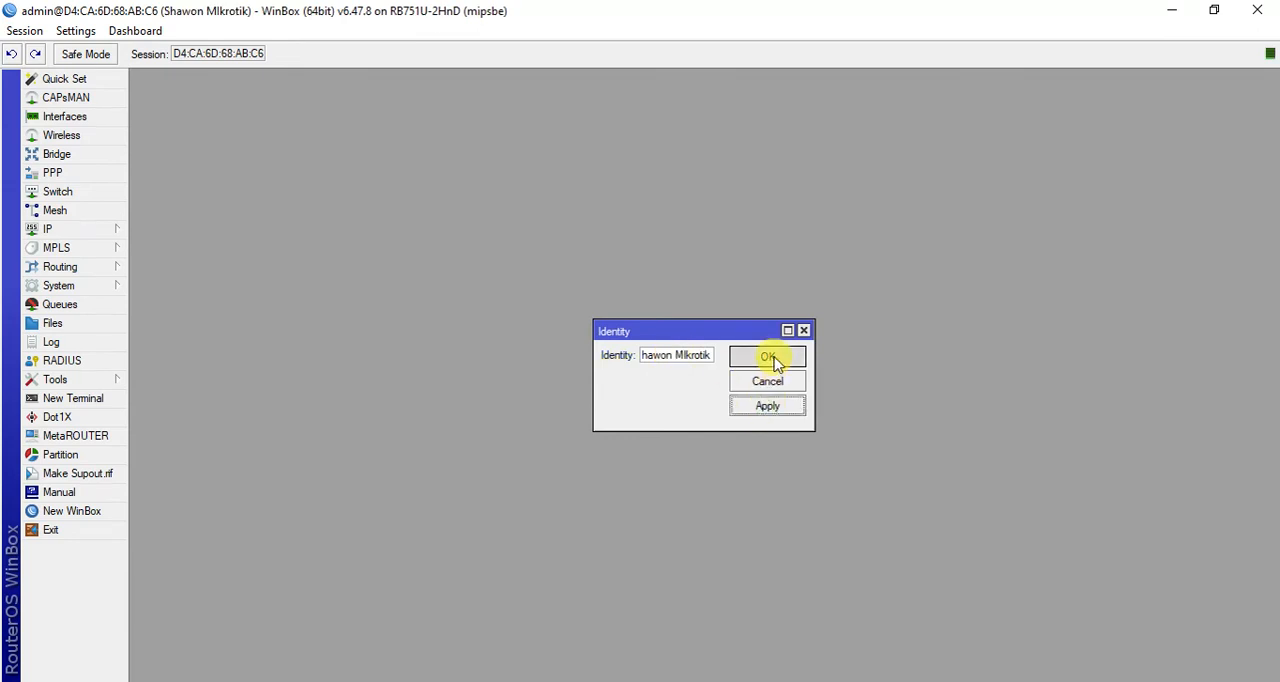
left_click(768, 357)
- View the router's password change form and the simple queue list, closing each without making changes
left_click(86, 230)
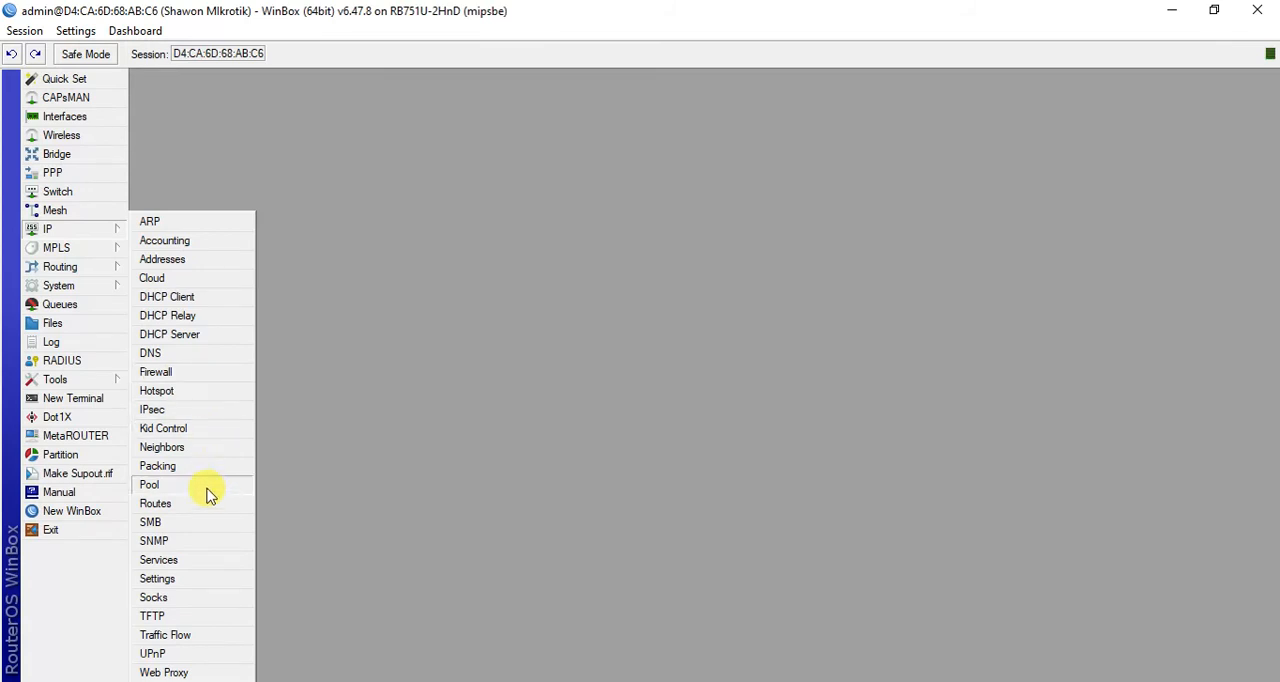
mouse_move(77, 285)
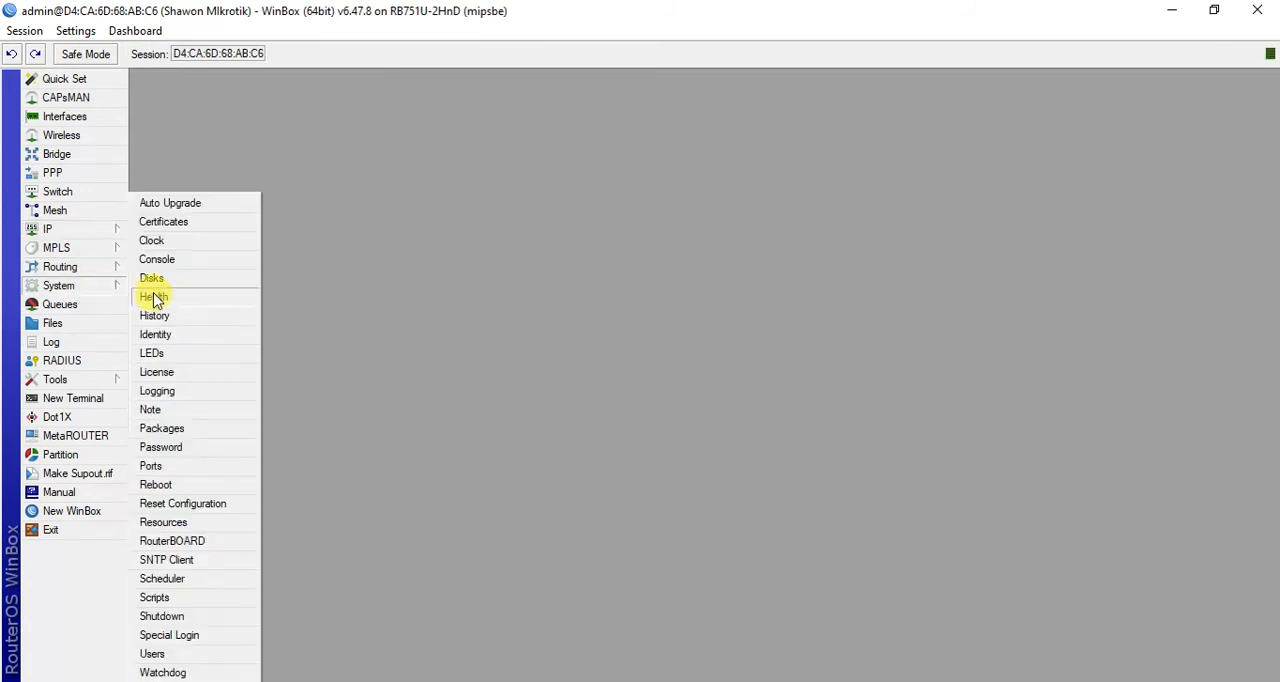
left_click(185, 446)
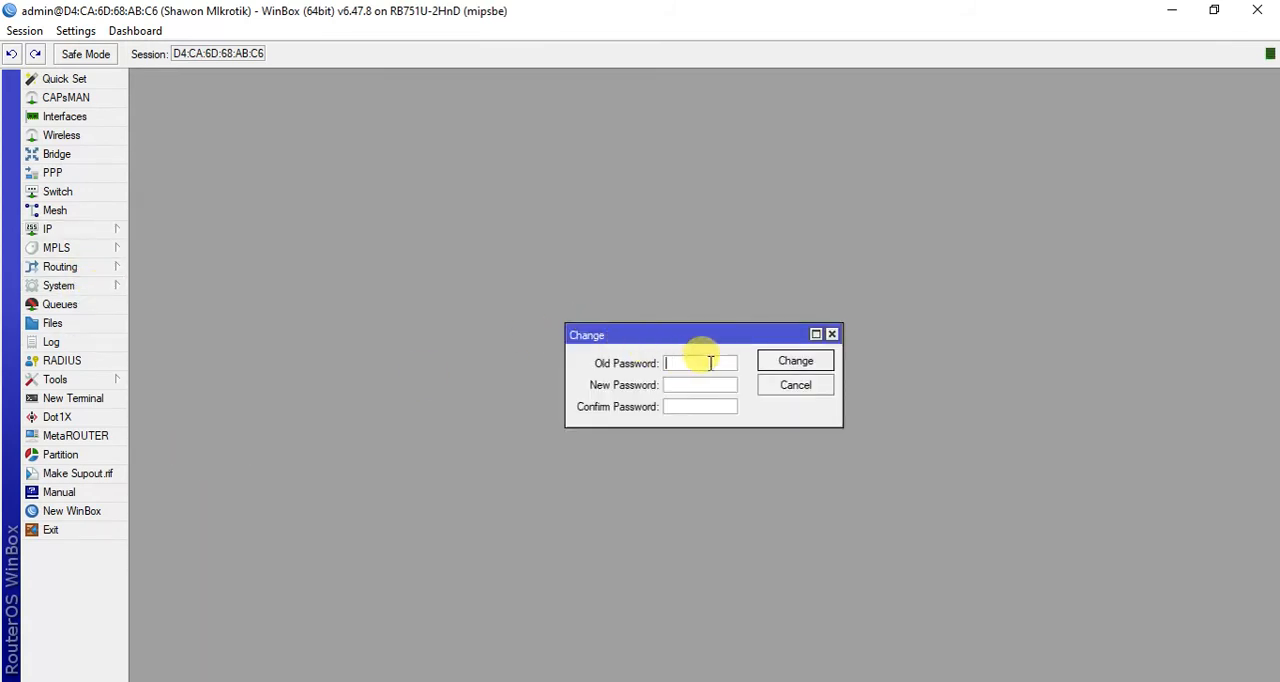
left_click_drag(714, 334, 711, 313)
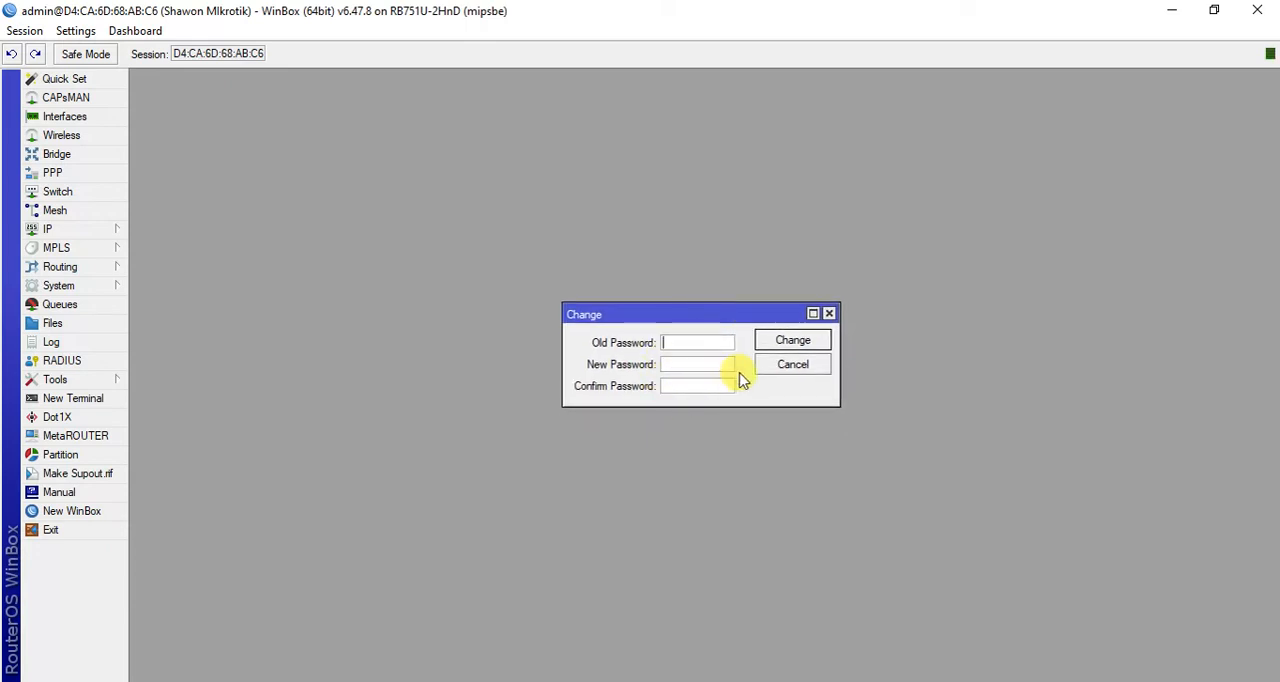
left_click(829, 314)
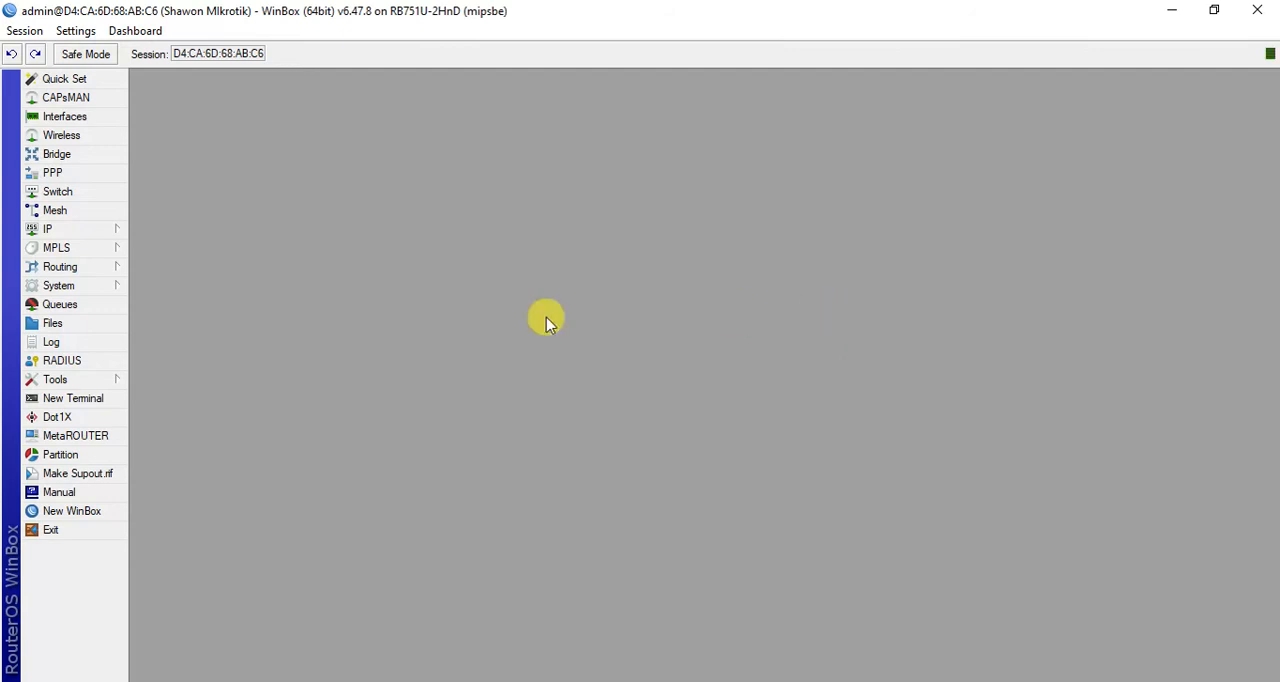
left_click(80, 308)
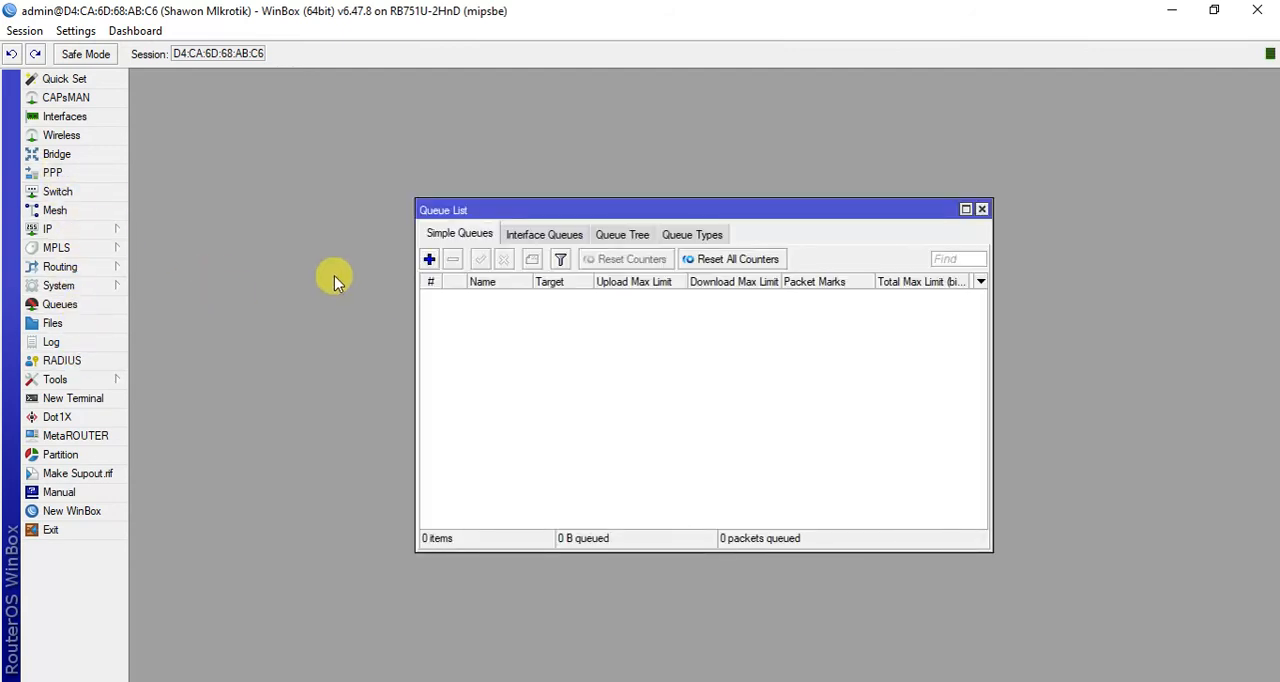
left_click(980, 209)
- Open a new terminal and ping google.com to test the router's internet access
left_click(87, 406)
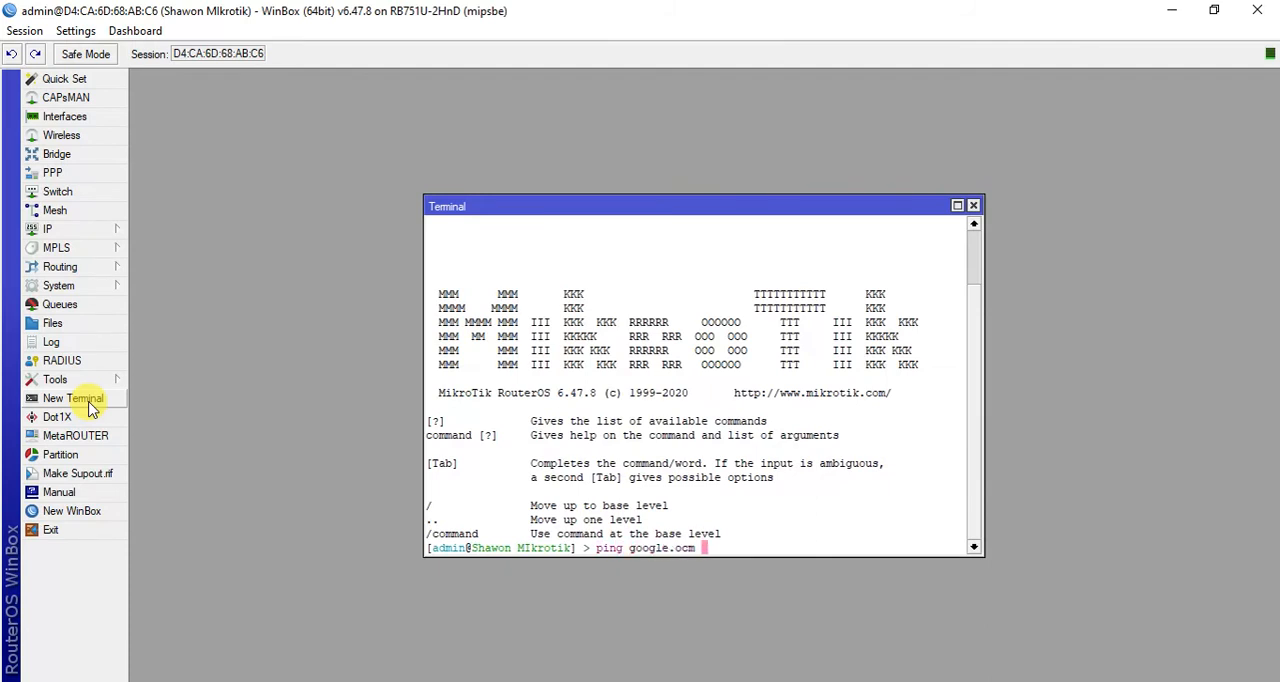
key("Return")
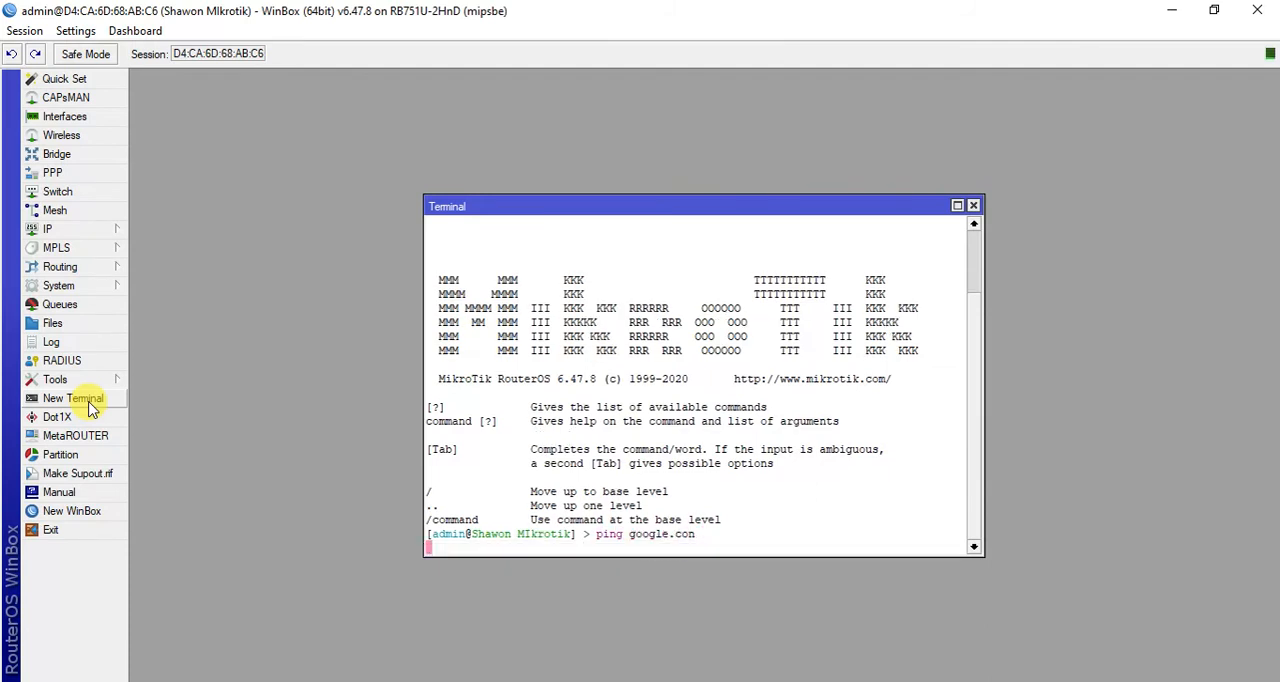
key("Up")
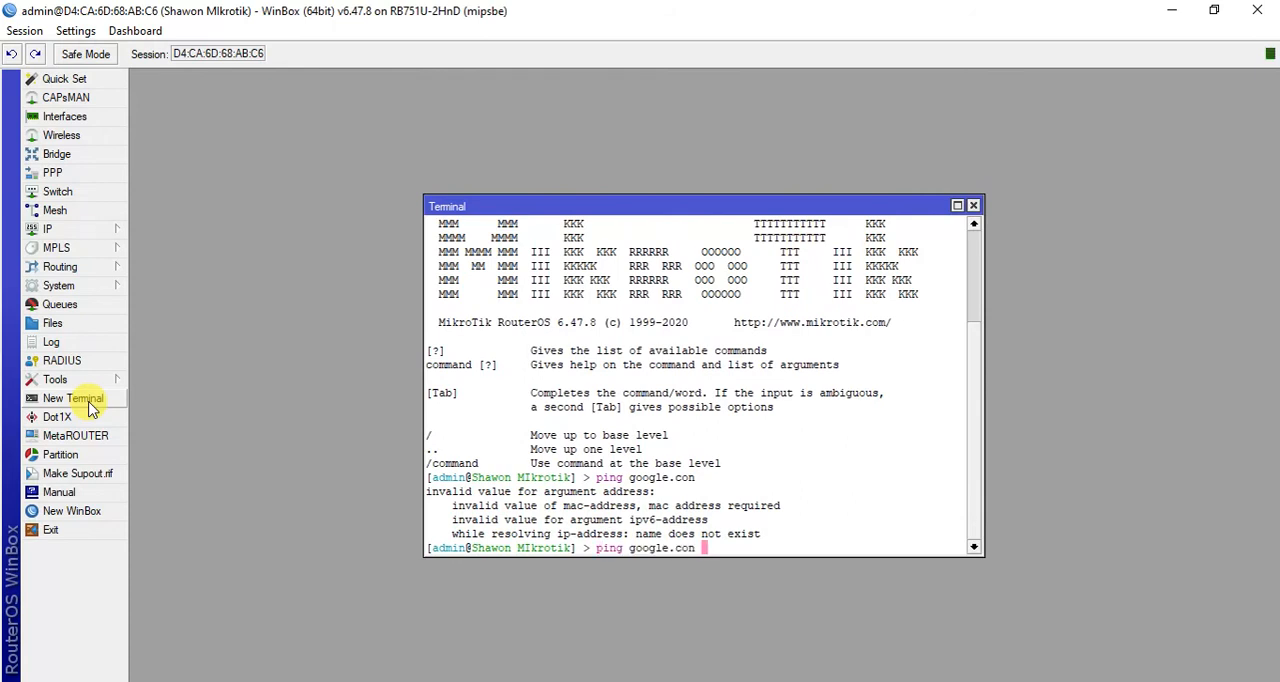
key("Return")
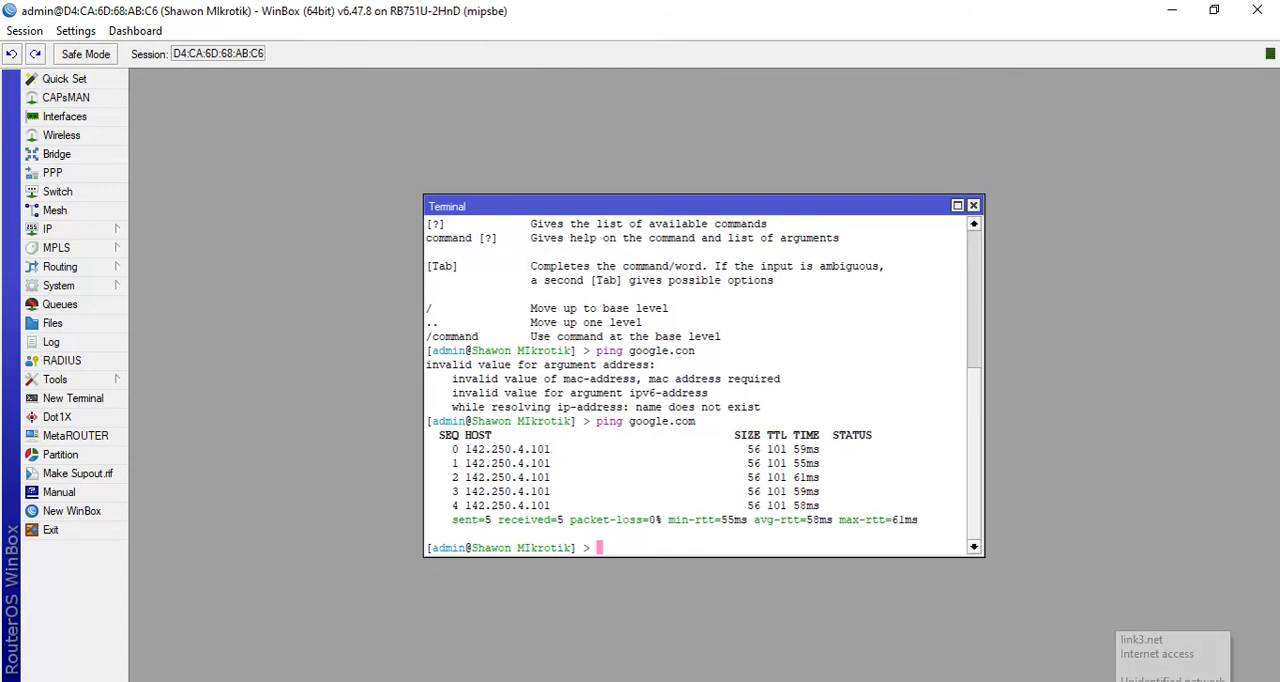
- Switch to the Windows network settings and turn off the computer's Wi-Fi
right_click(1174, 681)
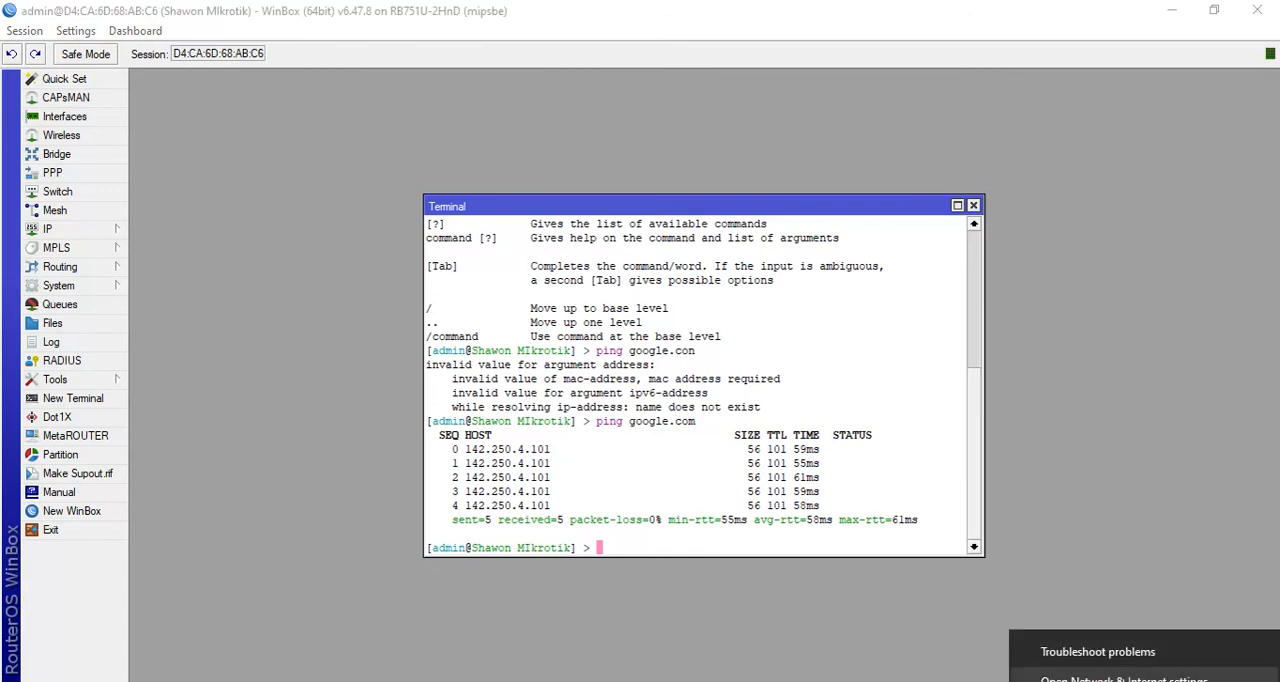
left_click(1124, 680)
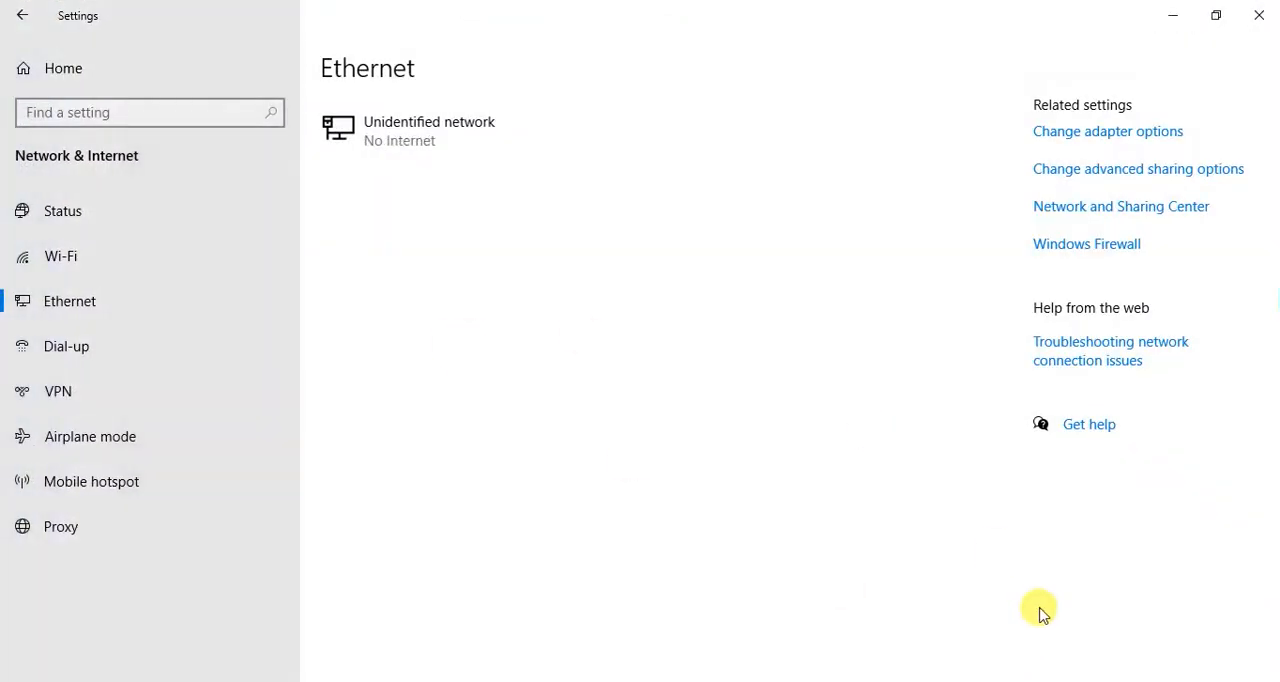
left_click(1174, 681)
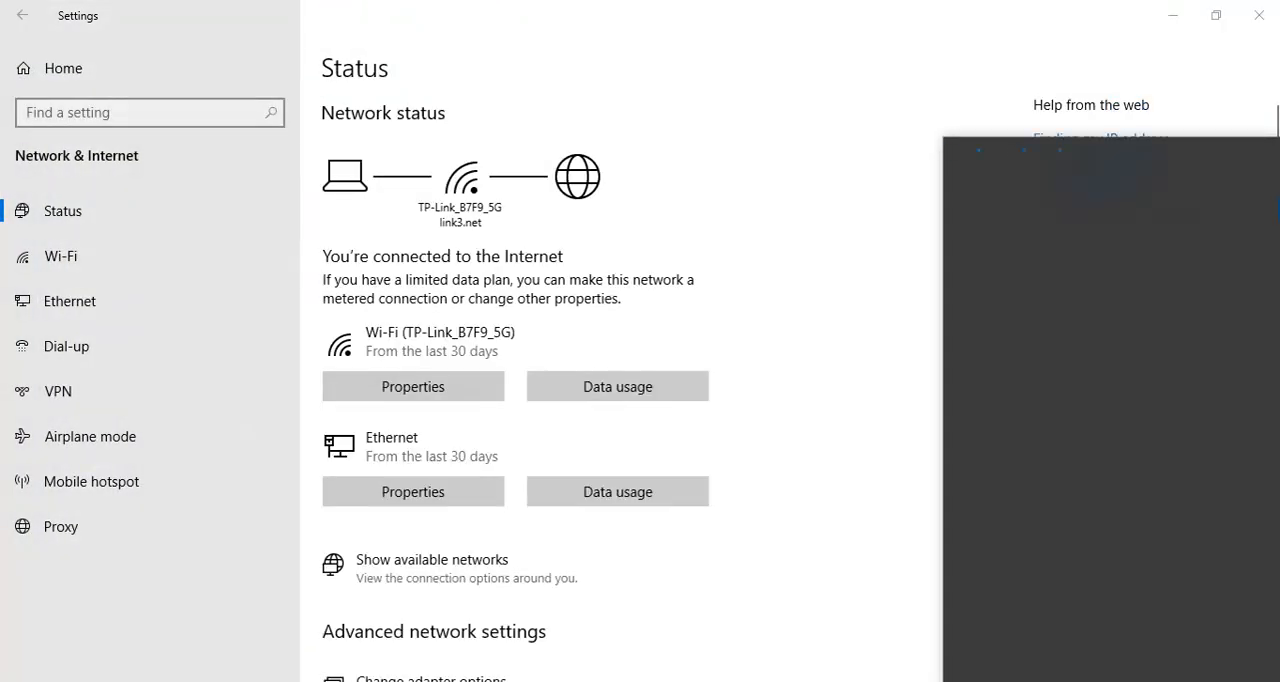
left_click(1003, 660)
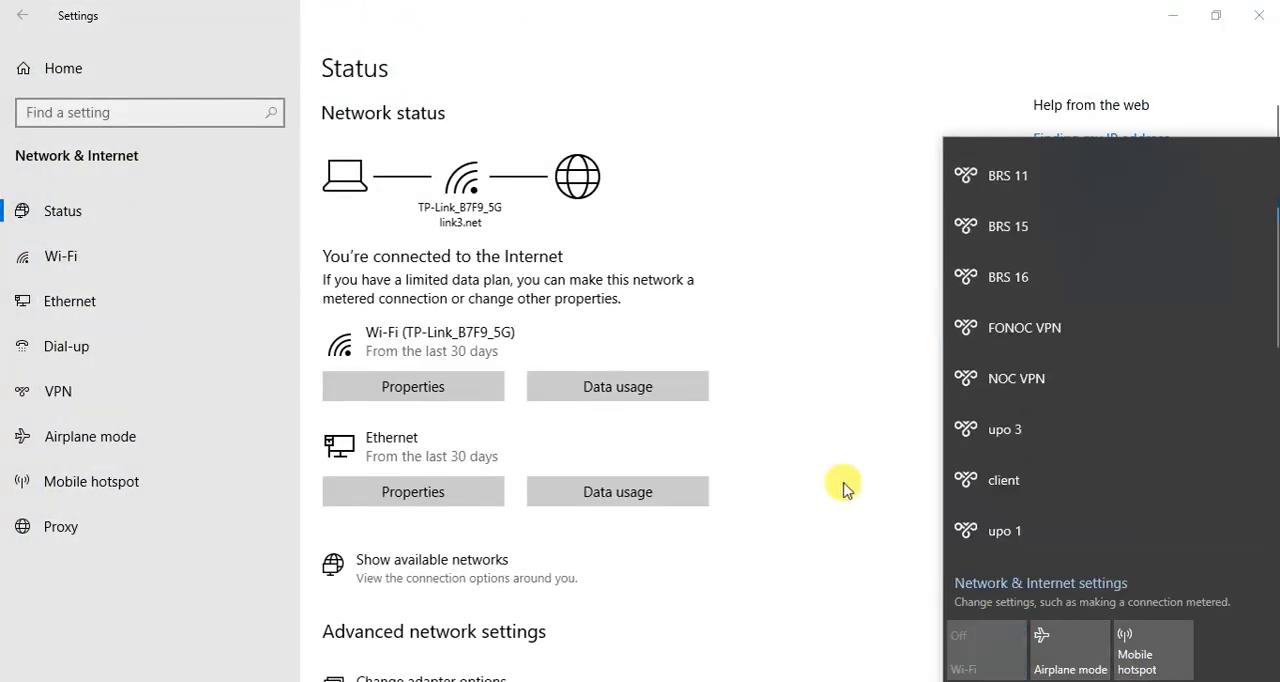
left_click(822, 423)
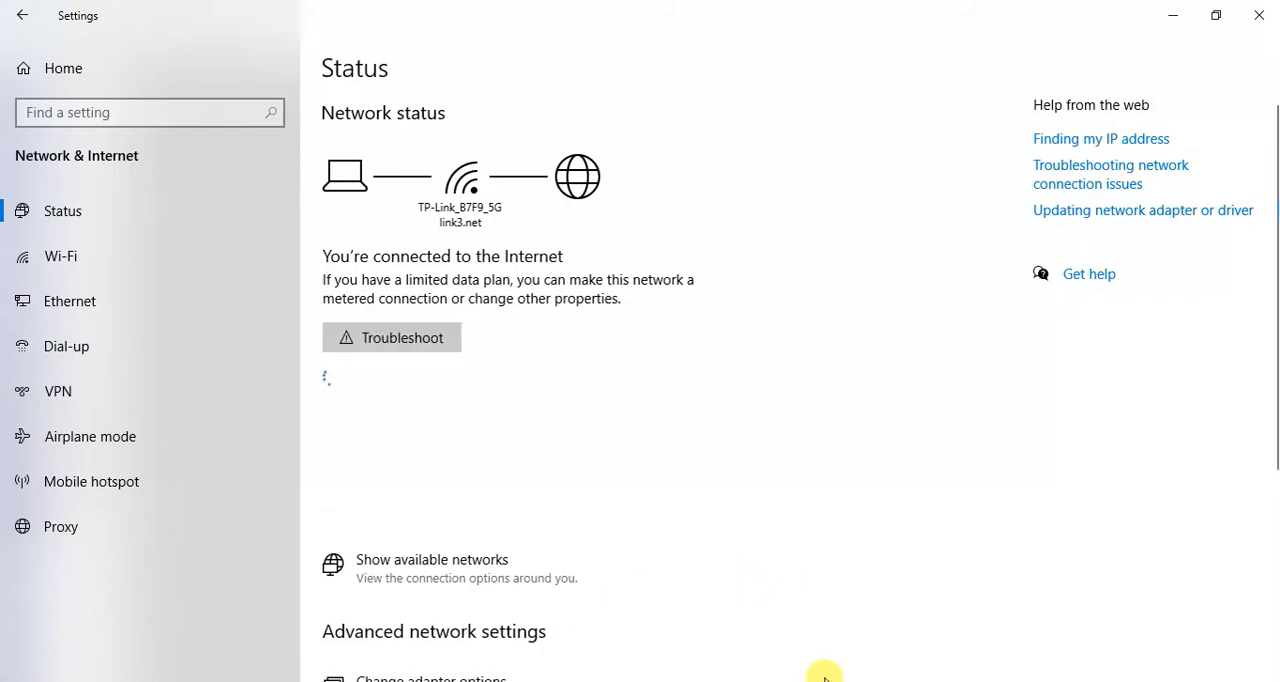
- Open the Ethernet adapter's IPv4 properties and compare them with the addresses noted in IP subnet.txt
left_click(672, 681)
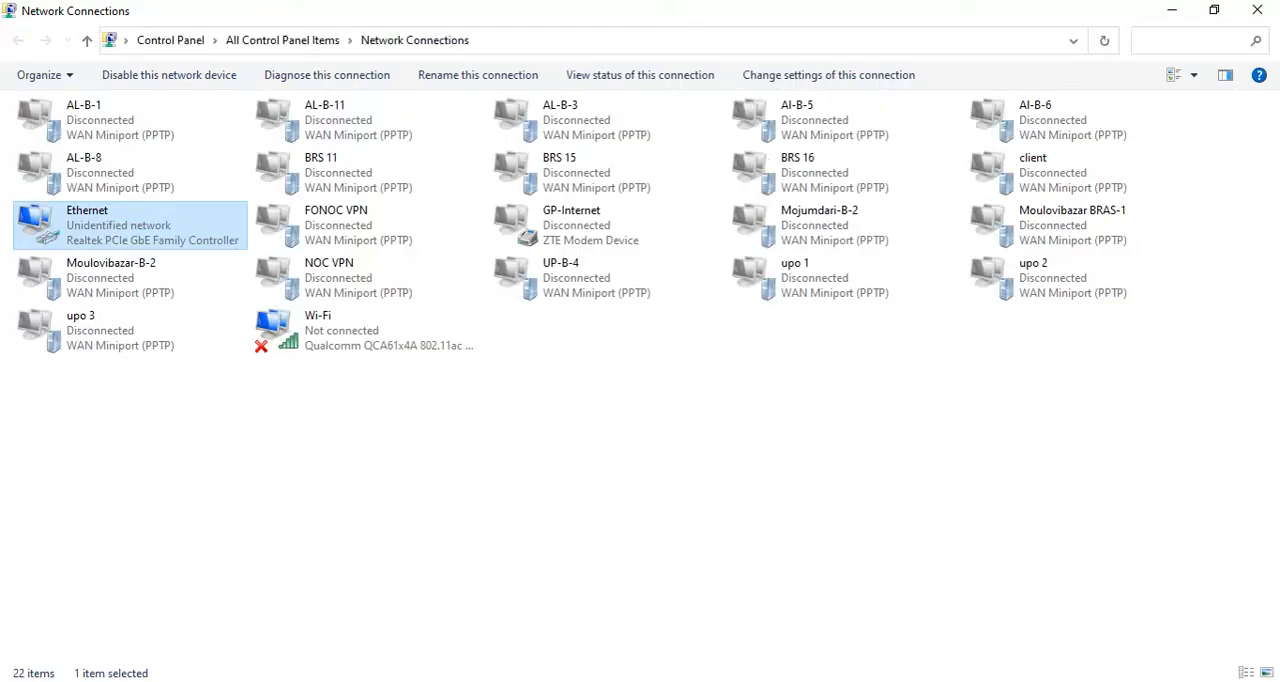
double_click(153, 250)
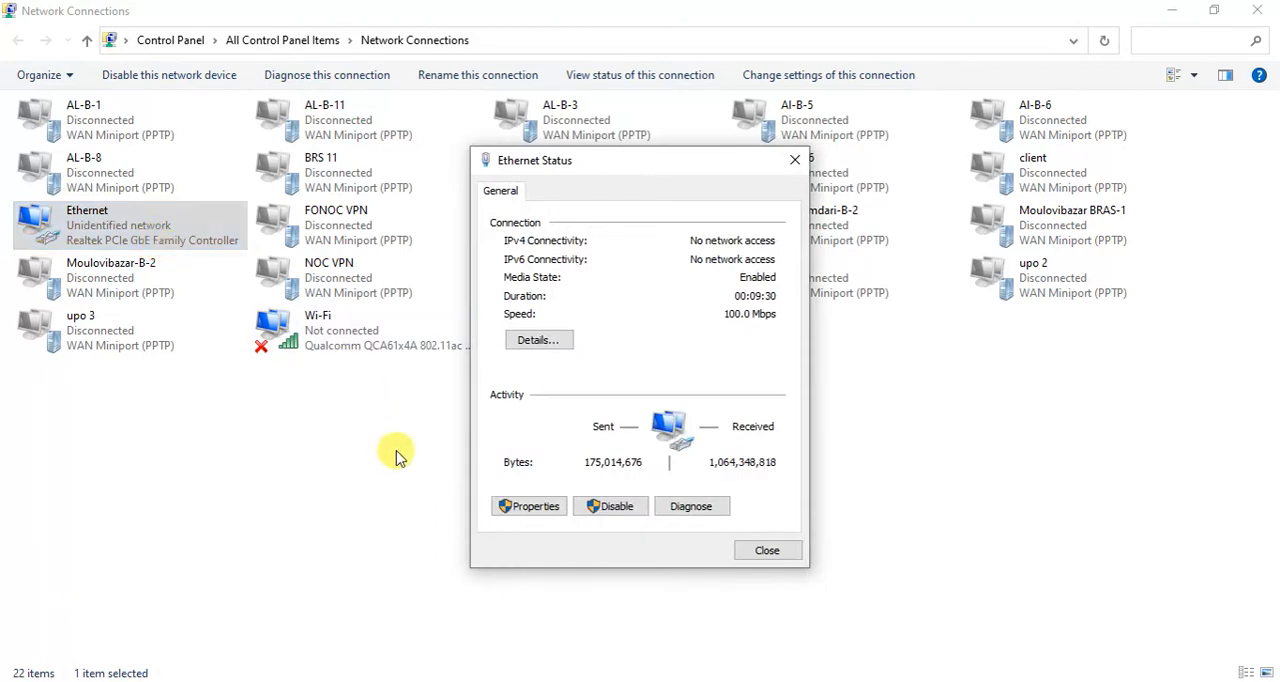
left_click(530, 506)
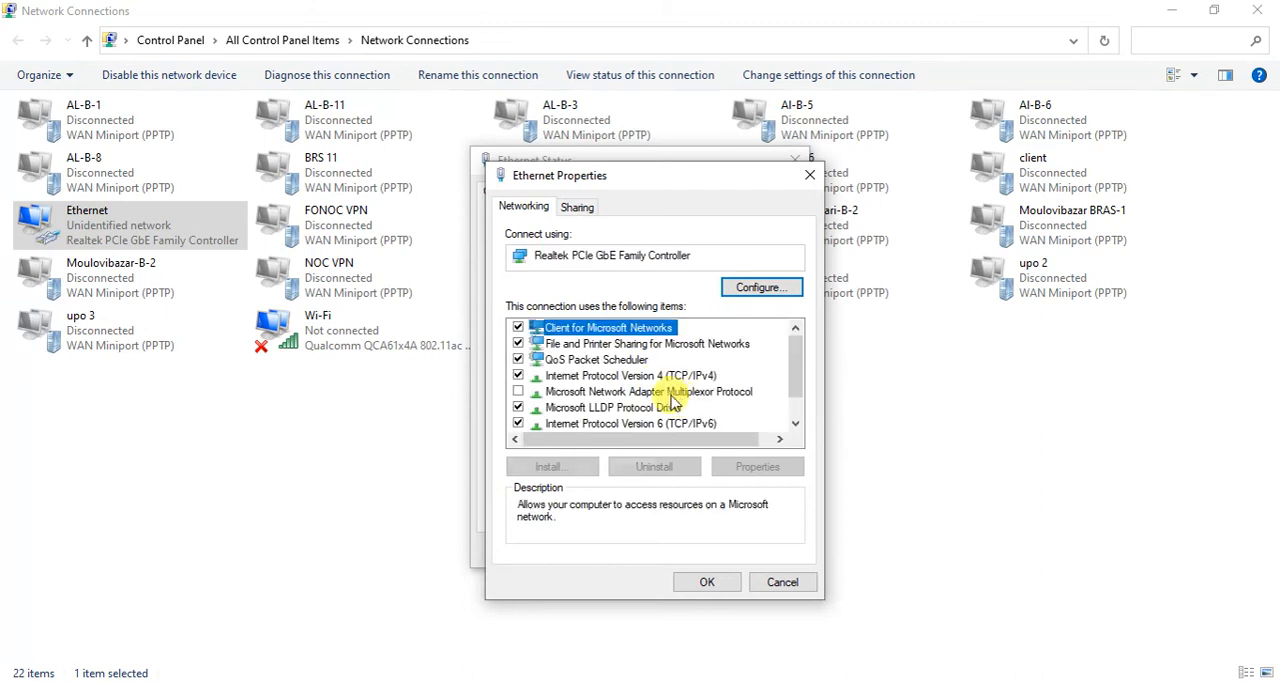
double_click(694, 378)
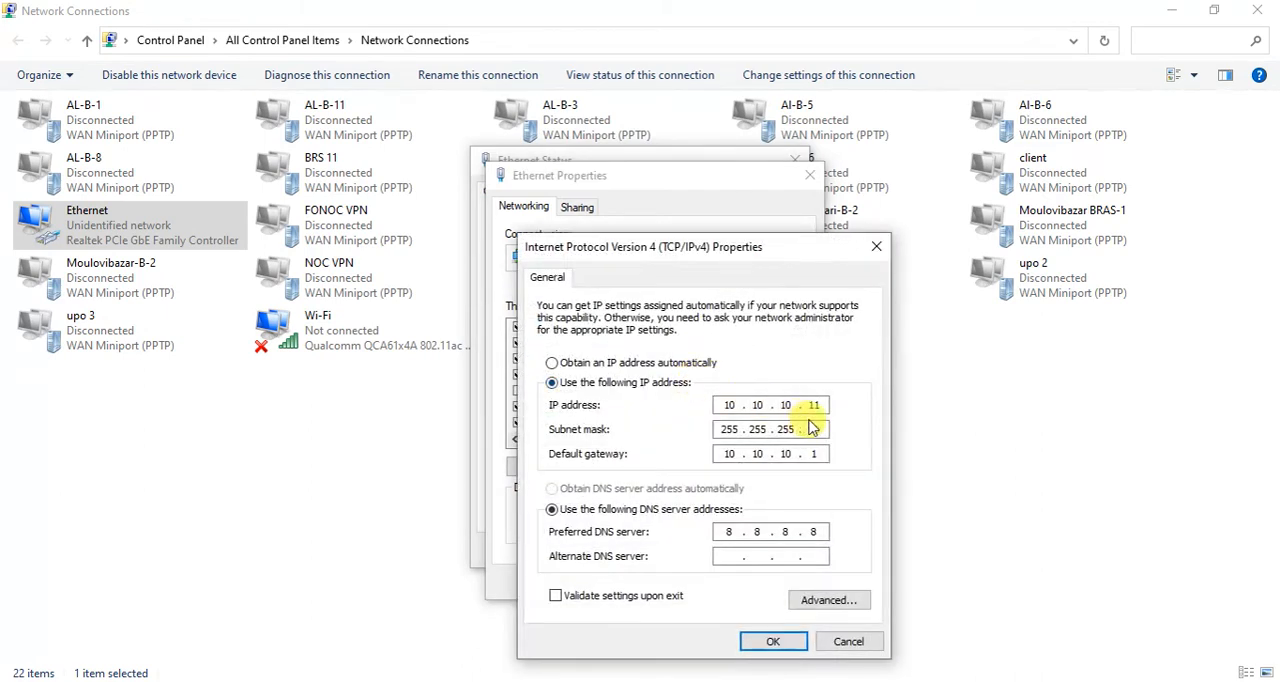
key("alt+Tab")
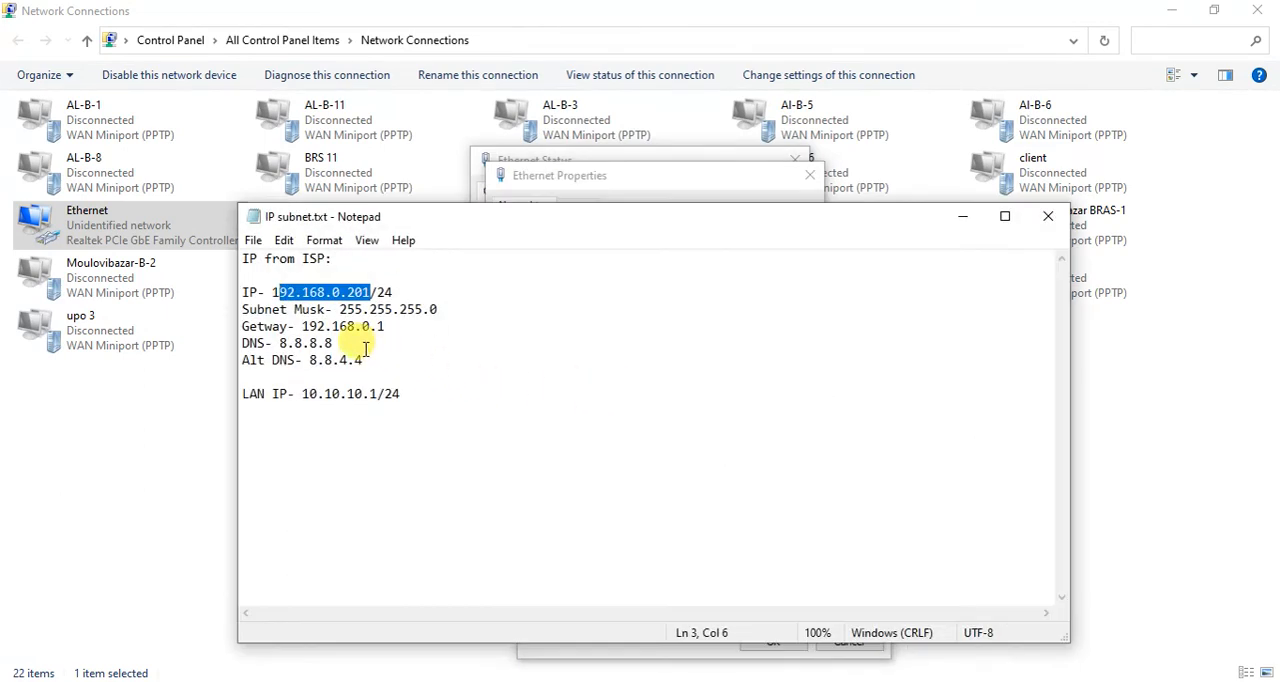
left_click_drag(703, 219, 640, 181)
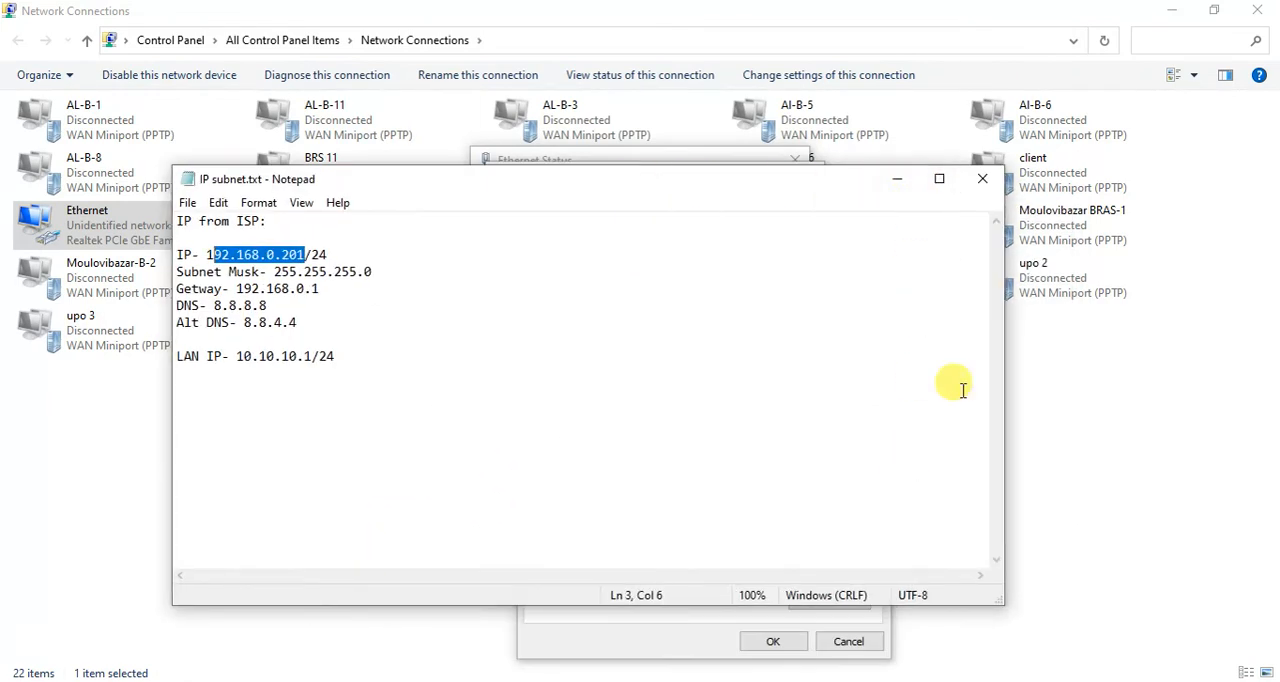
left_click(903, 181)
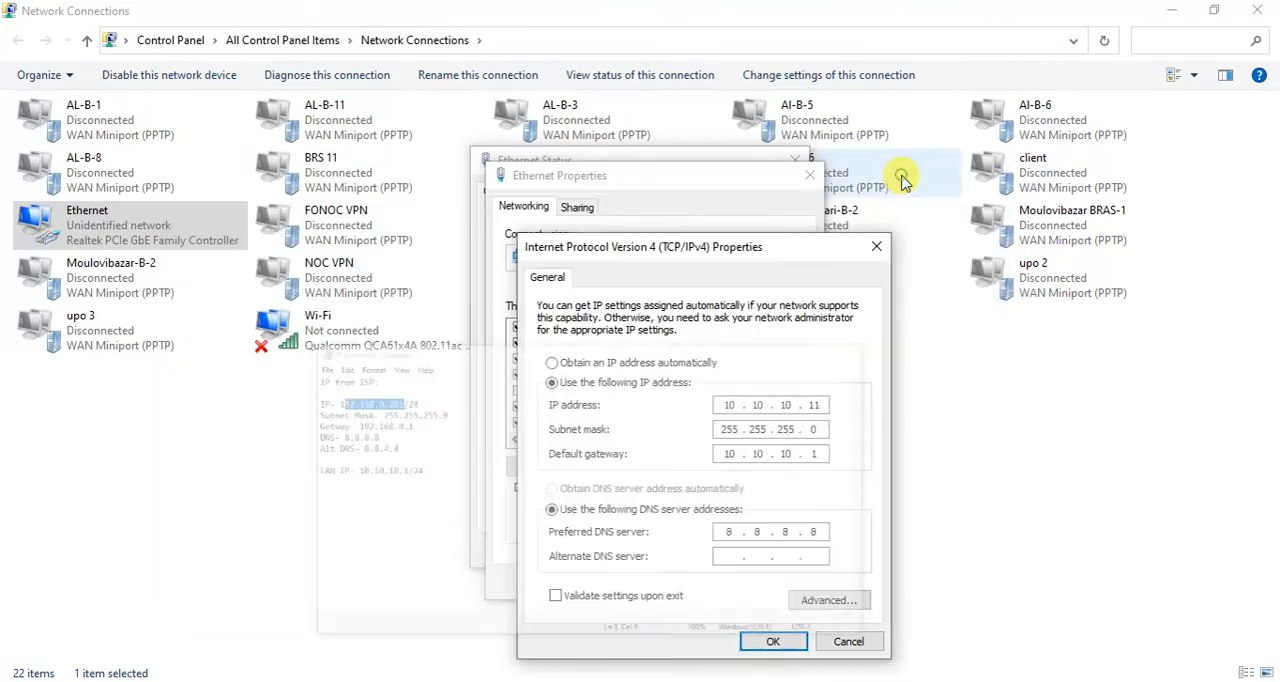
- Set the Ethernet adapter's alternate DNS server to 8.8.4.4, save the IPv4 settings and close the adapter's dialogs
left_click(738, 558)
type("8 ")
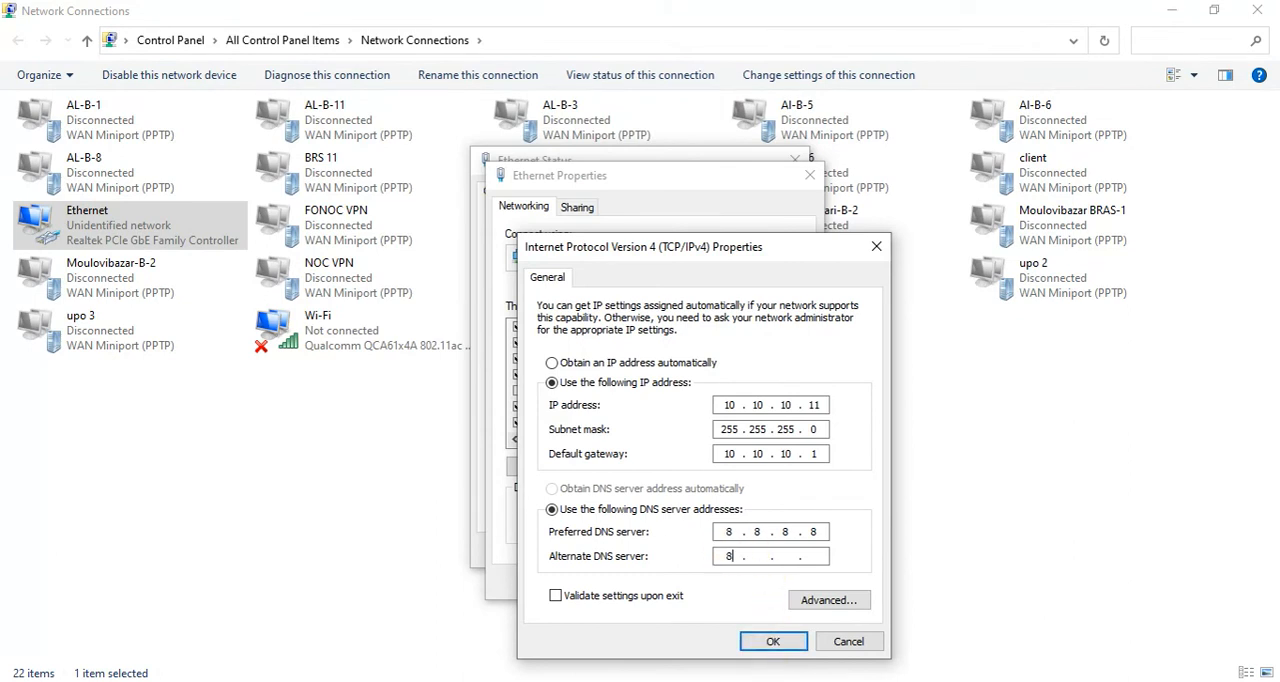
type(". 8 . 4 . 4")
left_click(818, 405)
left_click(780, 643)
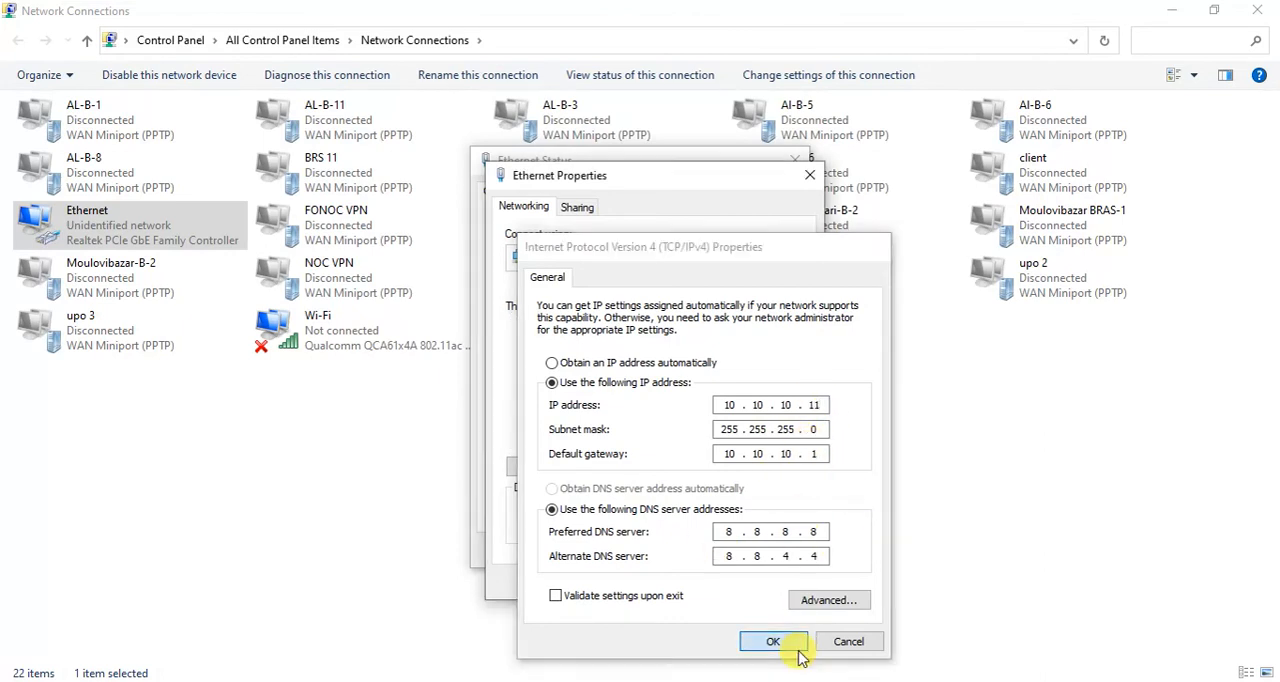
left_click(706, 580)
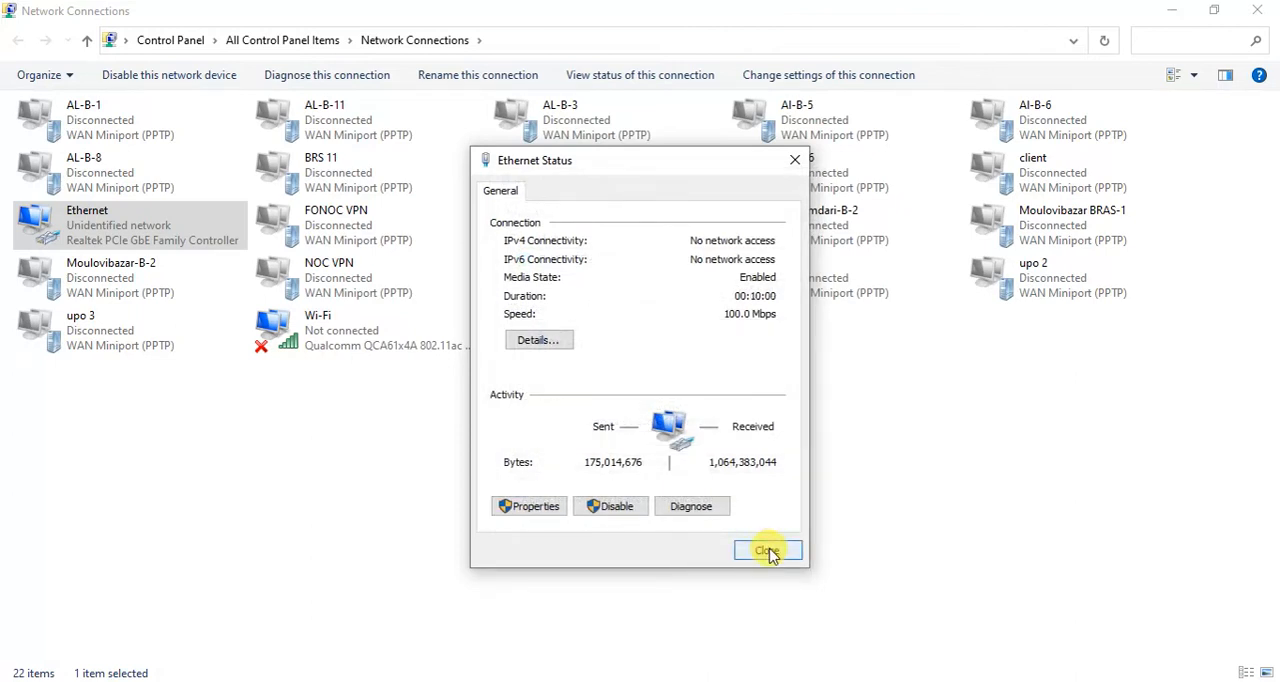
left_click(766, 550)
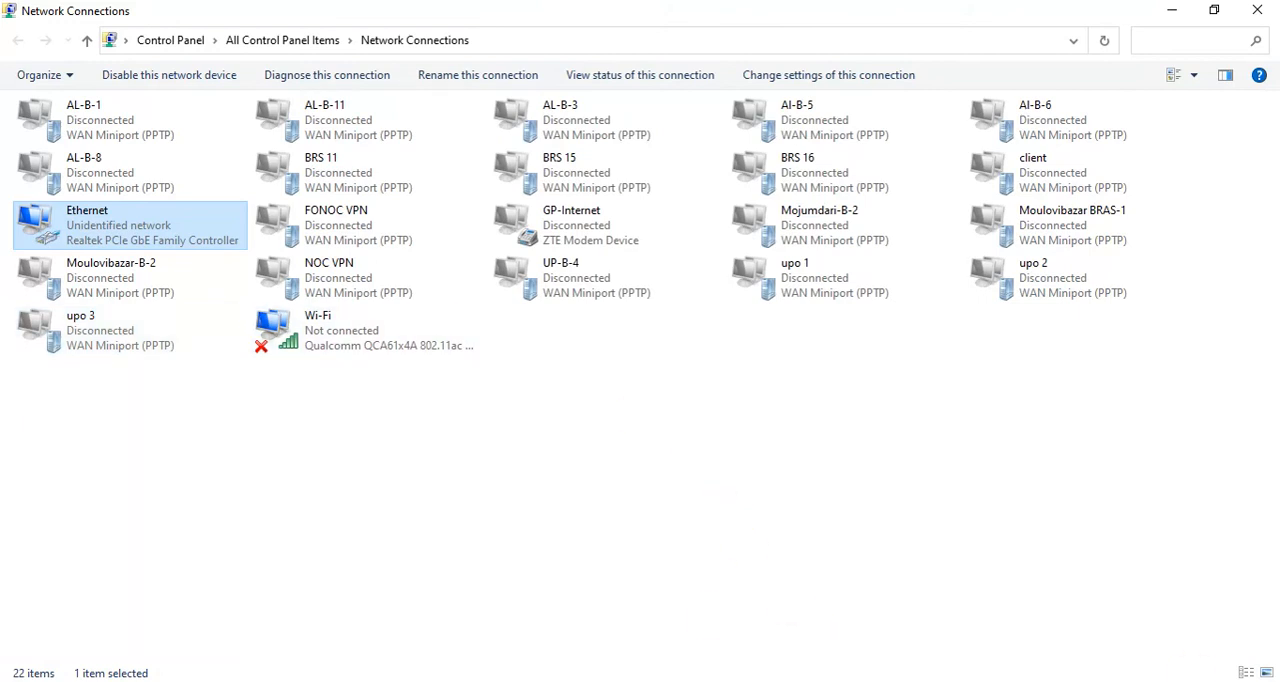
- Disable the Ethernet adapter and enable it again to restart the connection
right_click(156, 212)
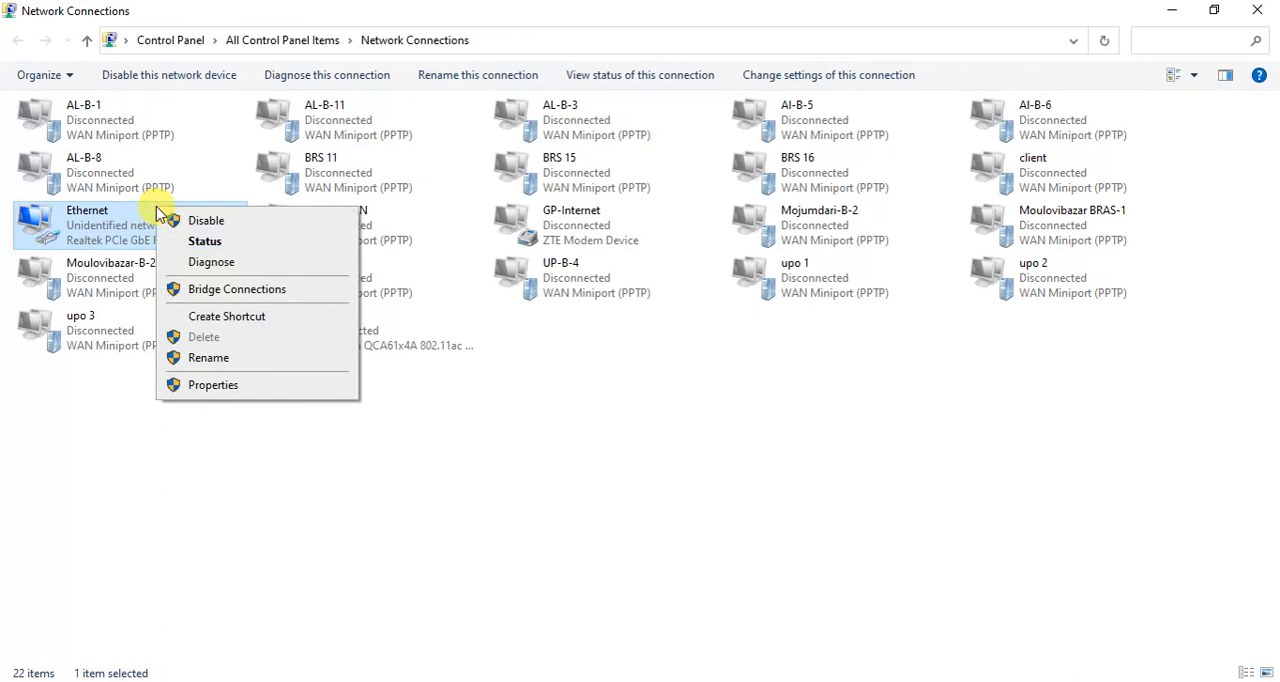
left_click(212, 224)
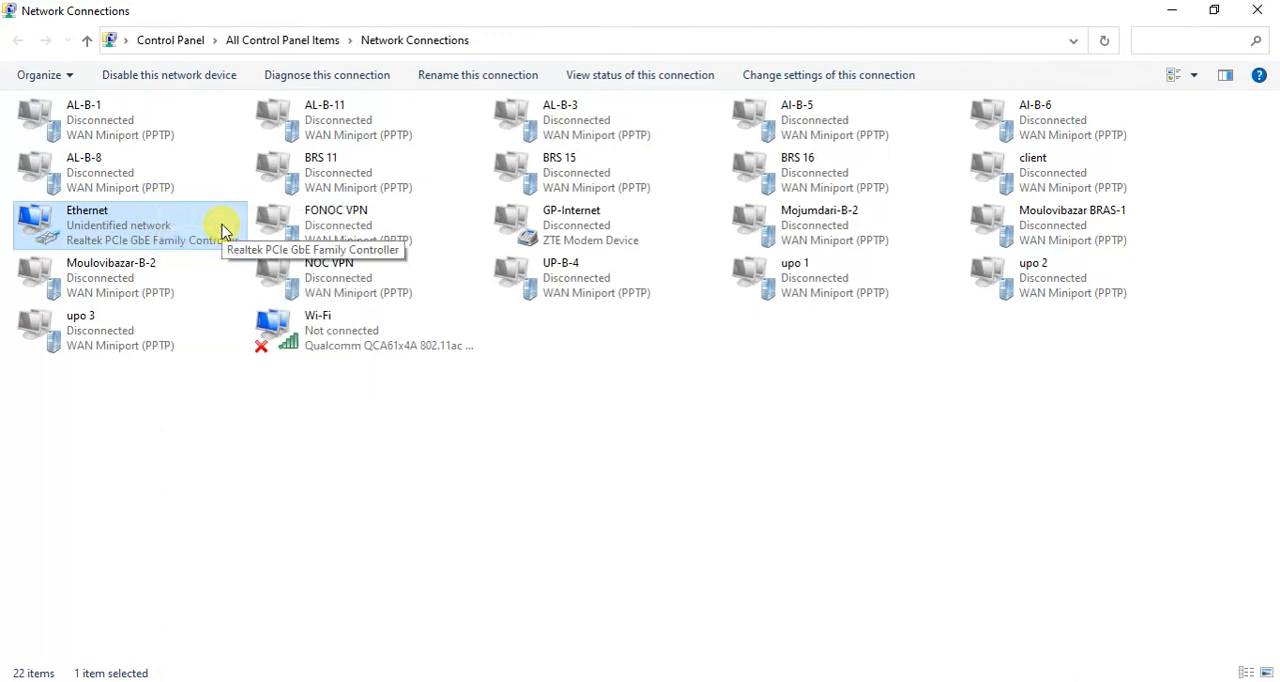
right_click(208, 232)
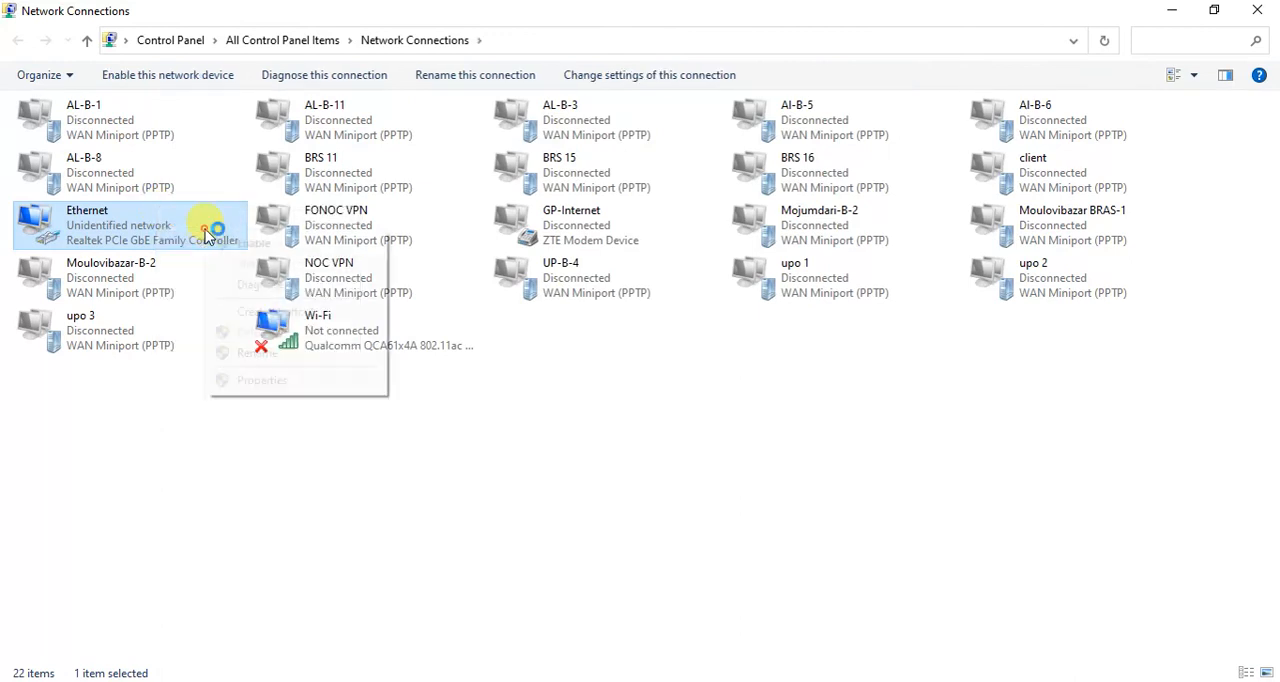
left_click(236, 246)
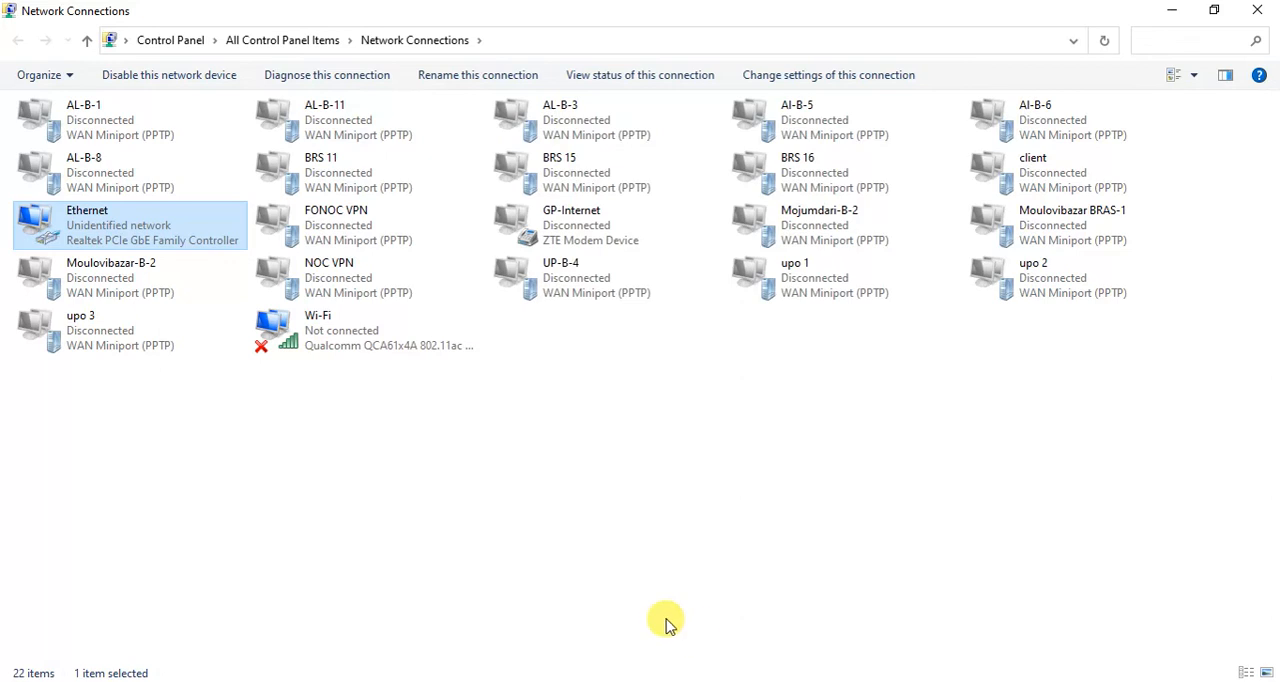
- Reopen the Ethernet adapter's IPv4 properties and recheck its address, gateway and DNS servers
double_click(170, 237)
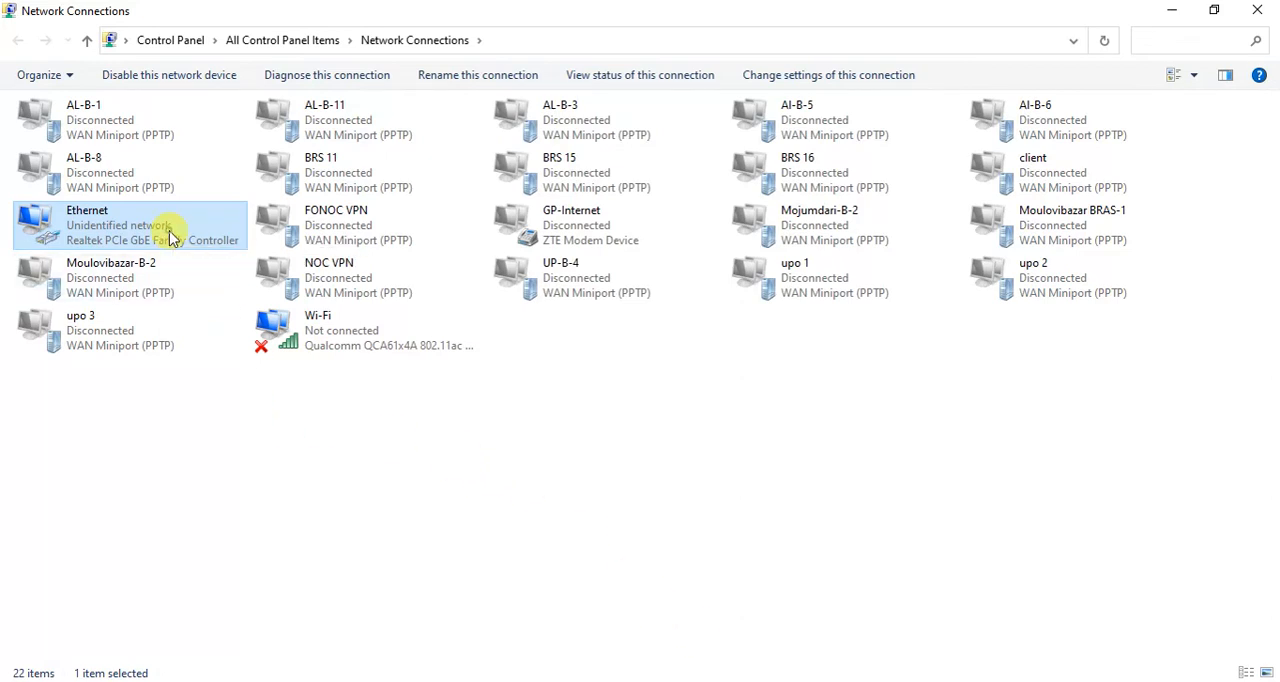
left_click(545, 510)
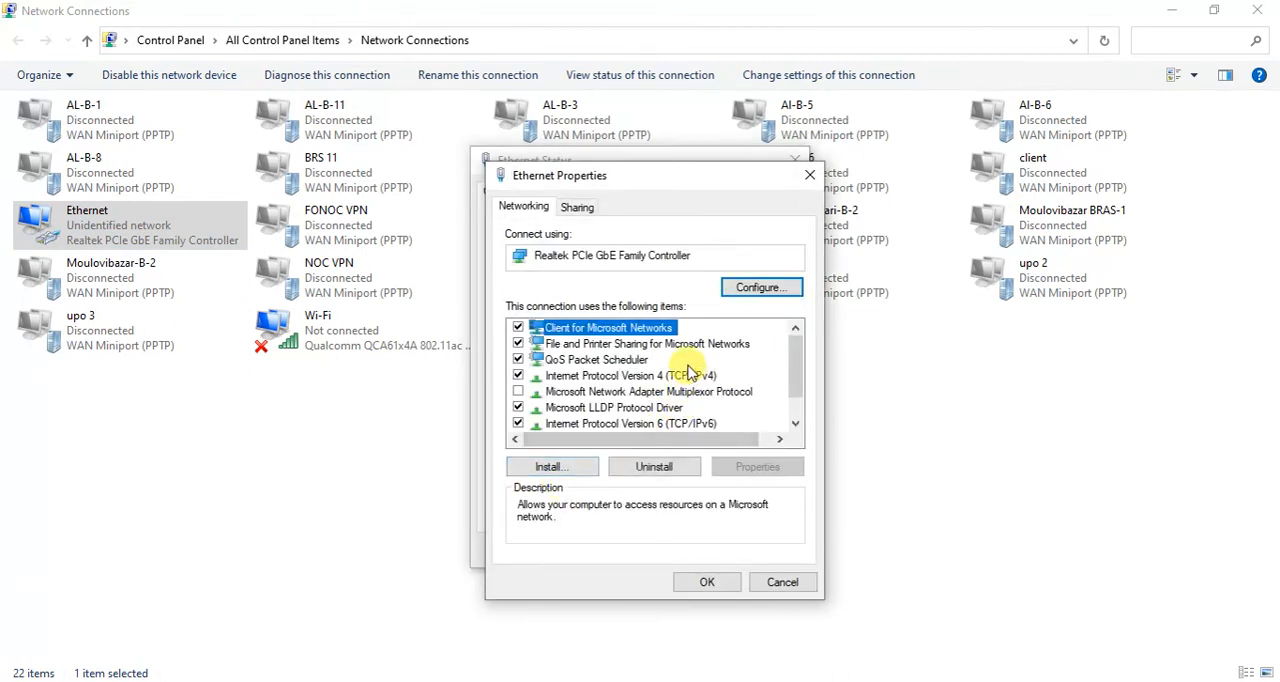
double_click(690, 378)
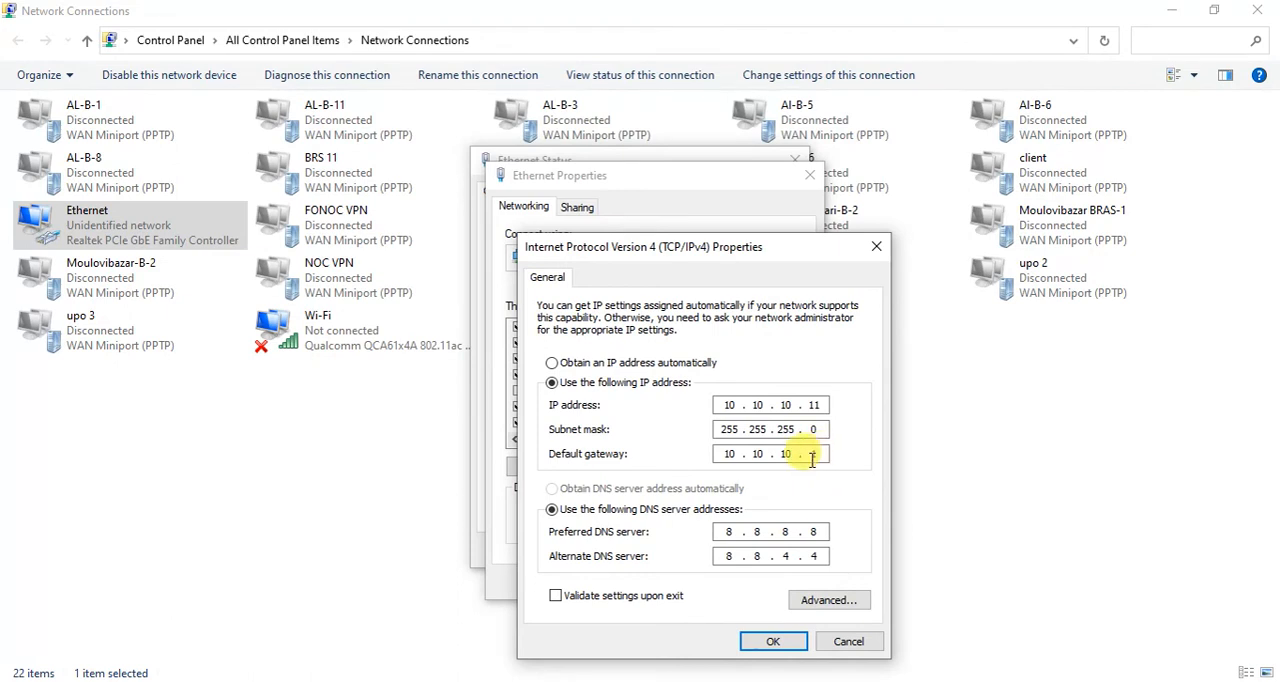
- Switch to WinBox, close the open Terminal and bring up the router's IP address list
left_click(470, 681)
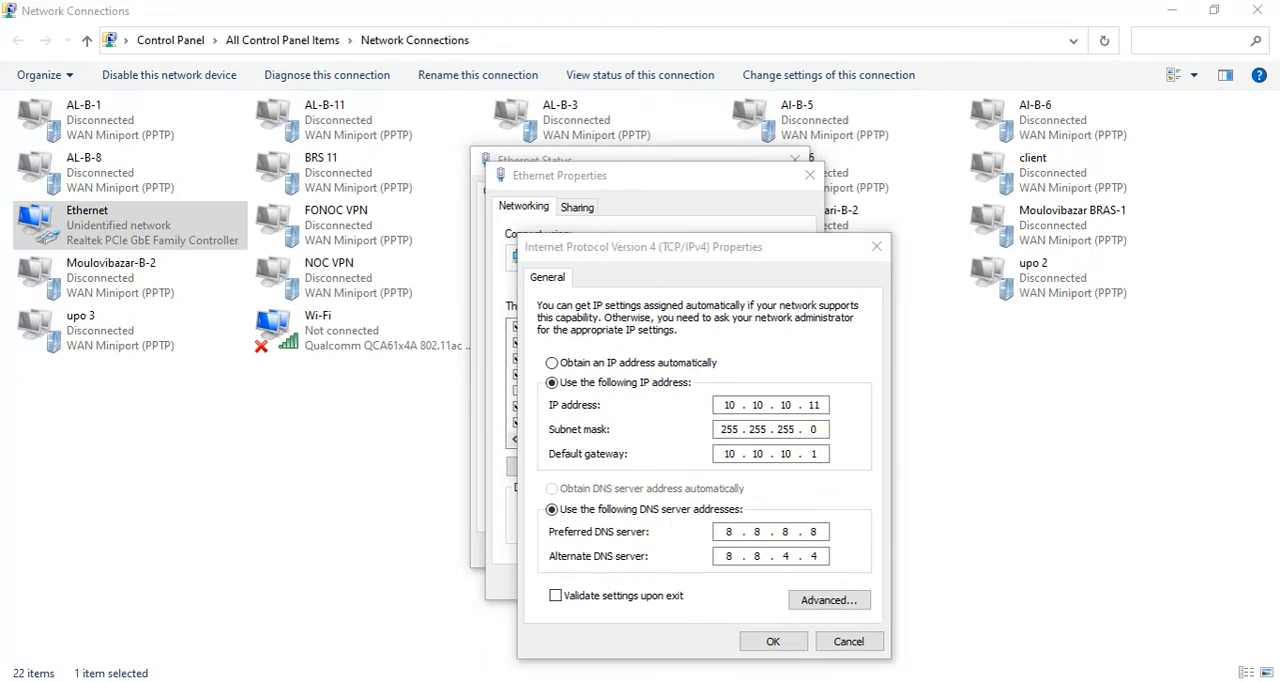
left_click(1095, 137)
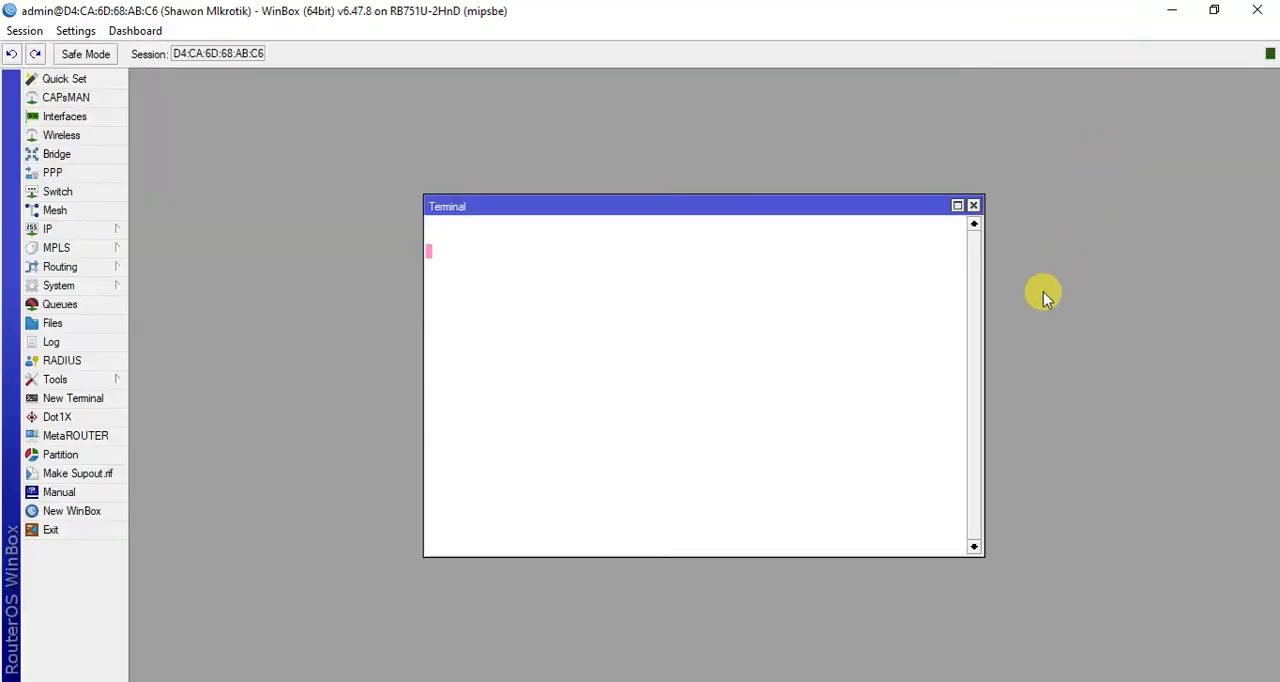
left_click(973, 207)
left_click(74, 230)
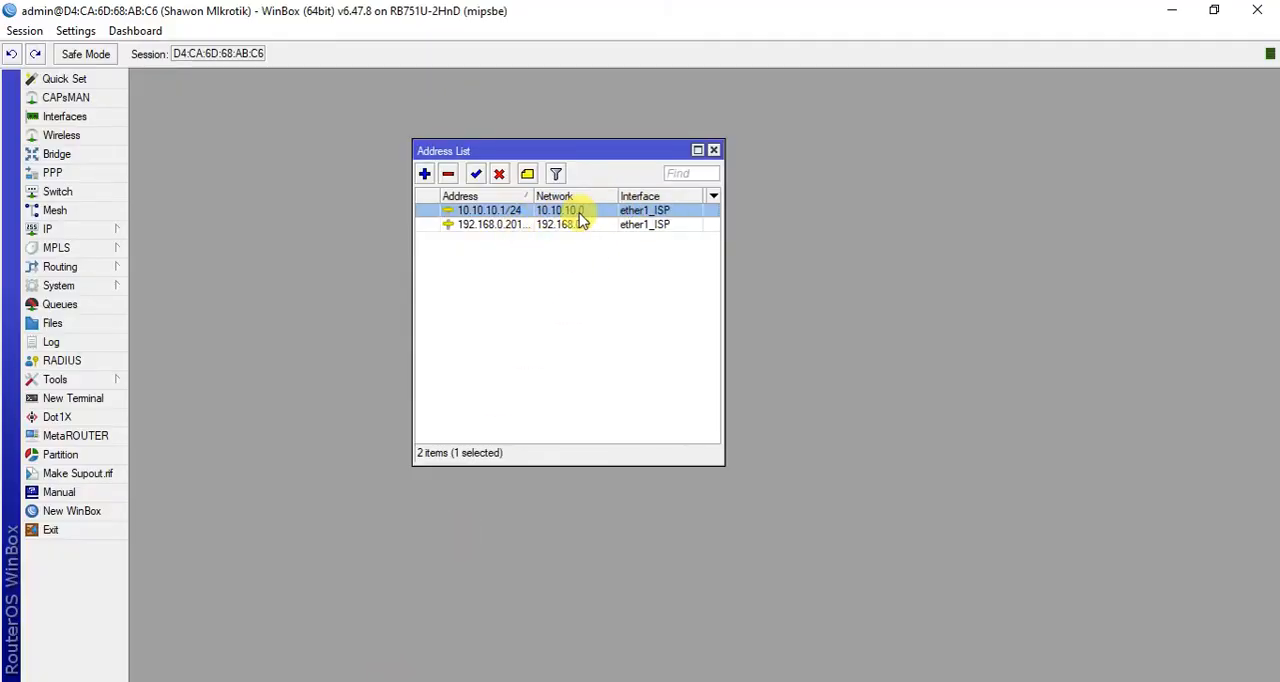
- Change the interface of the 10.10.10.1/24 address to ether5_LAN and save the address entry
double_click(514, 210)
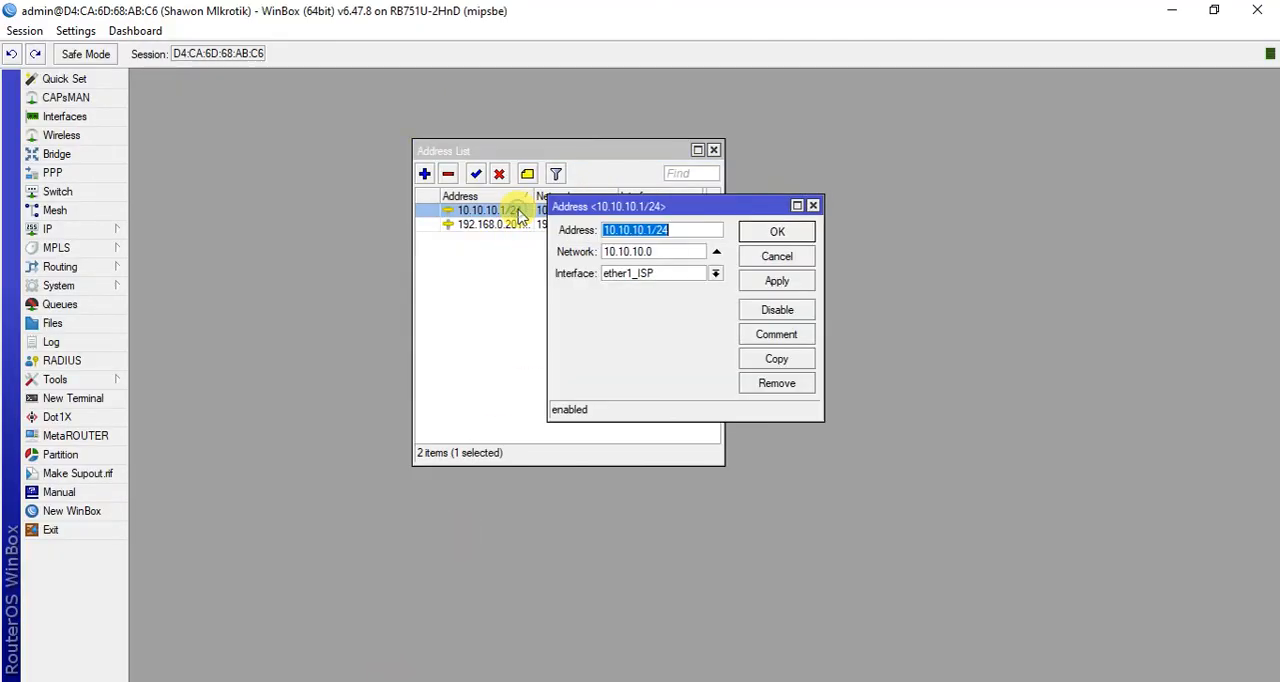
left_click(716, 274)
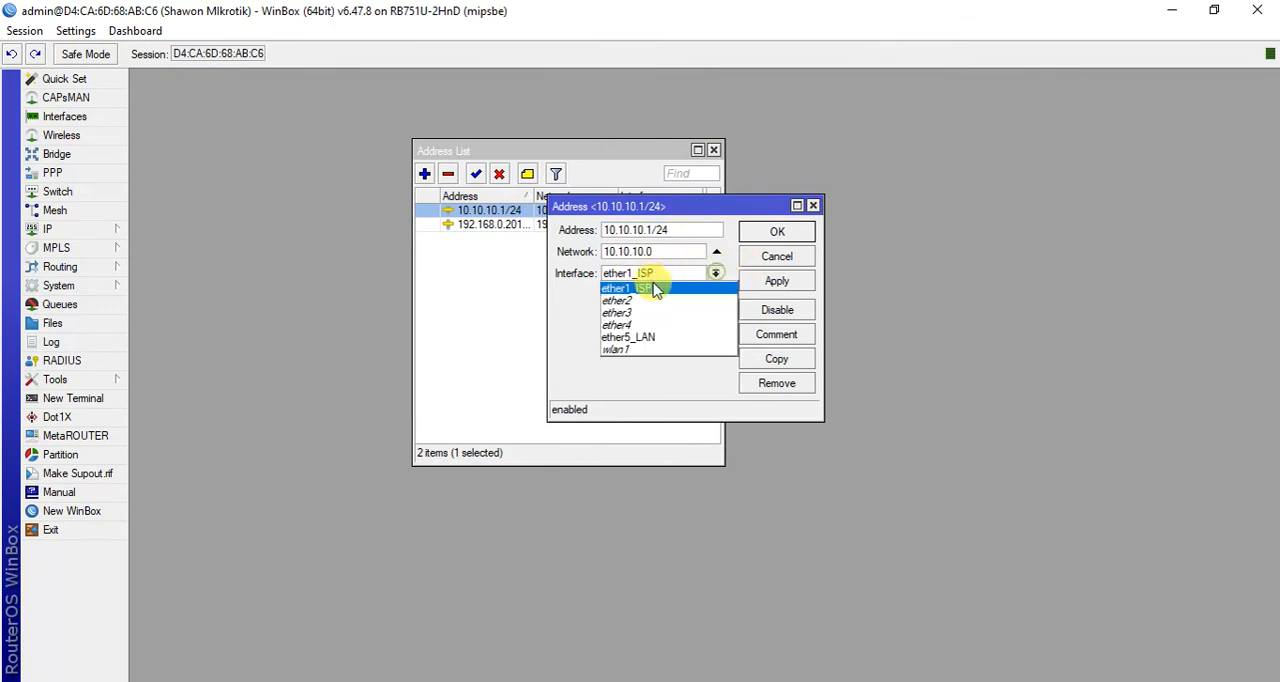
left_click(667, 340)
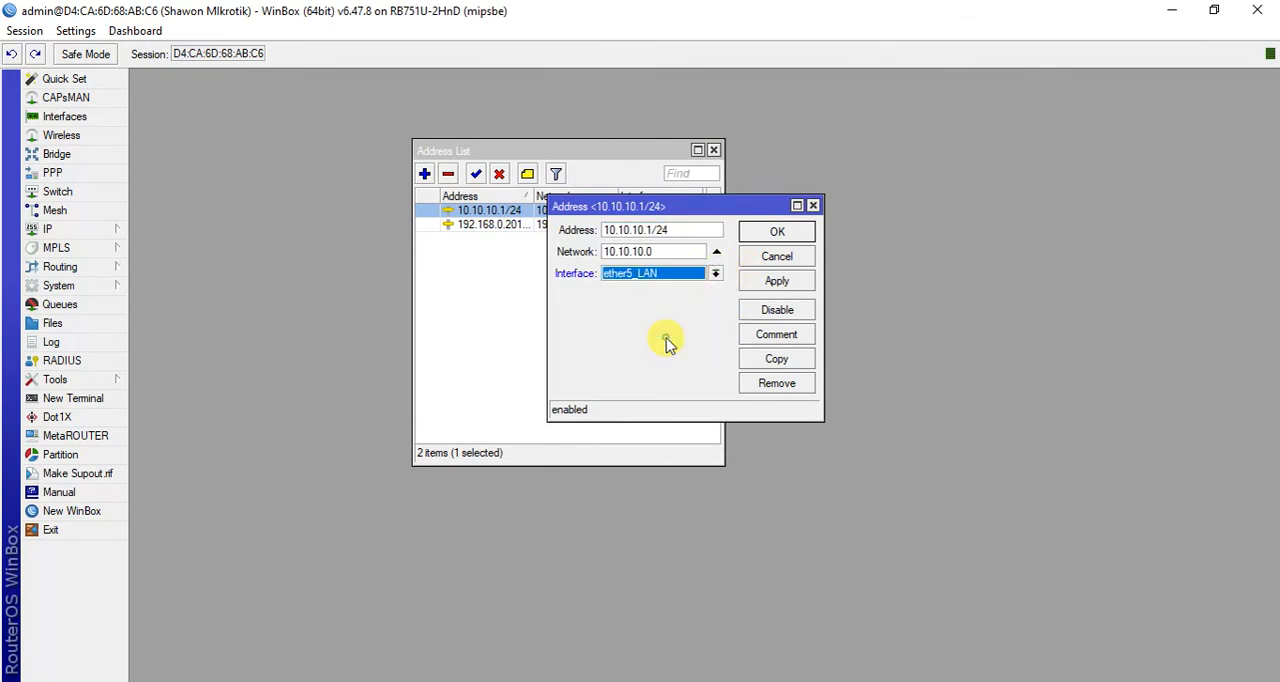
left_click(786, 284)
left_click(784, 232)
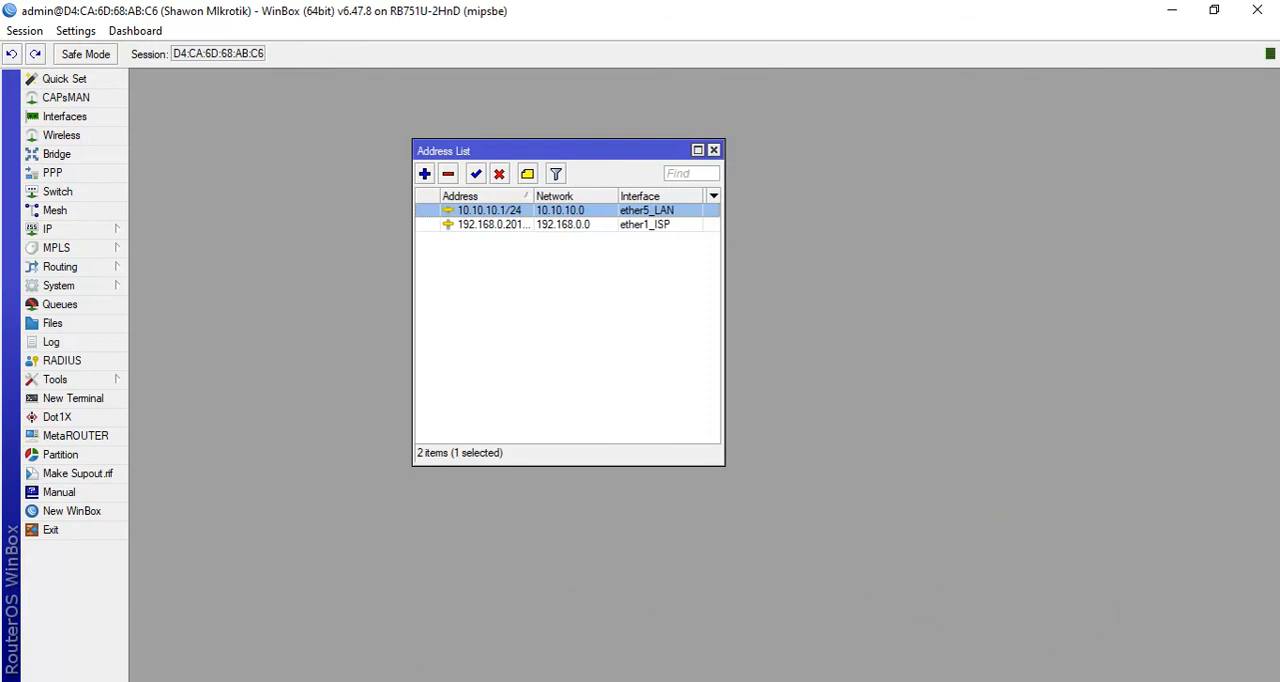
- Test the connection in Command Prompt with ping google.com -t, stop the ping and minimize the window
left_click(540, 681)
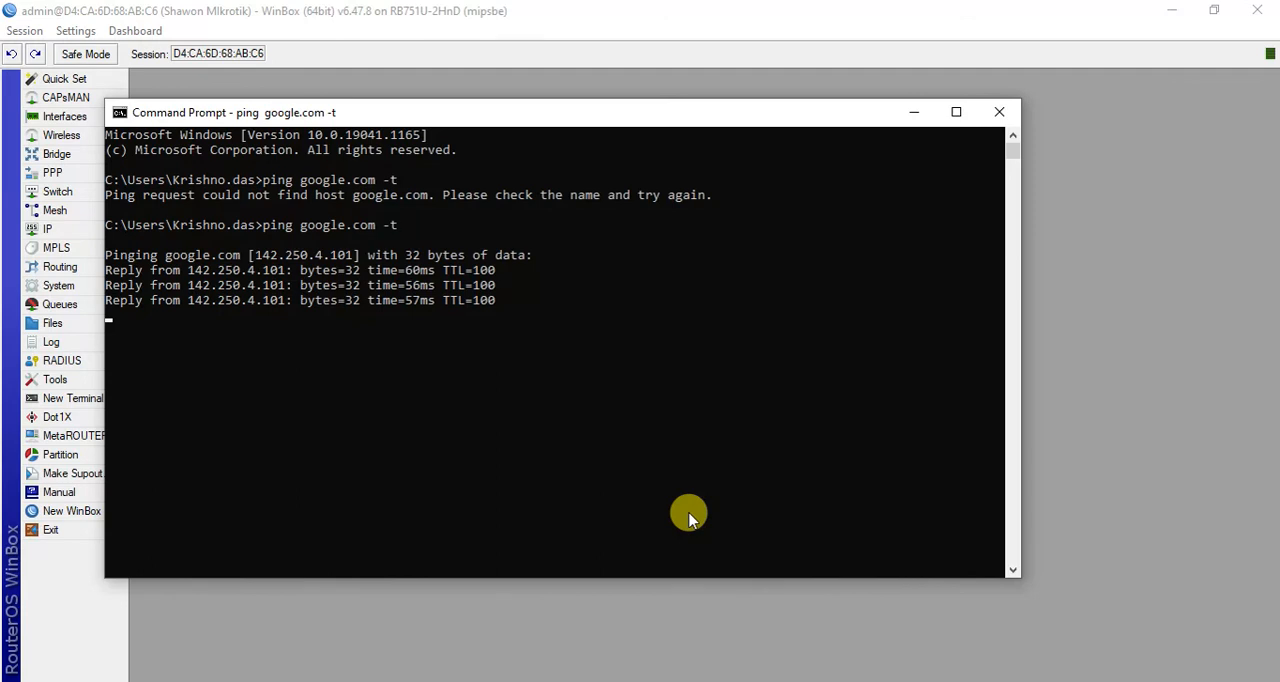
key("ctrl+c")
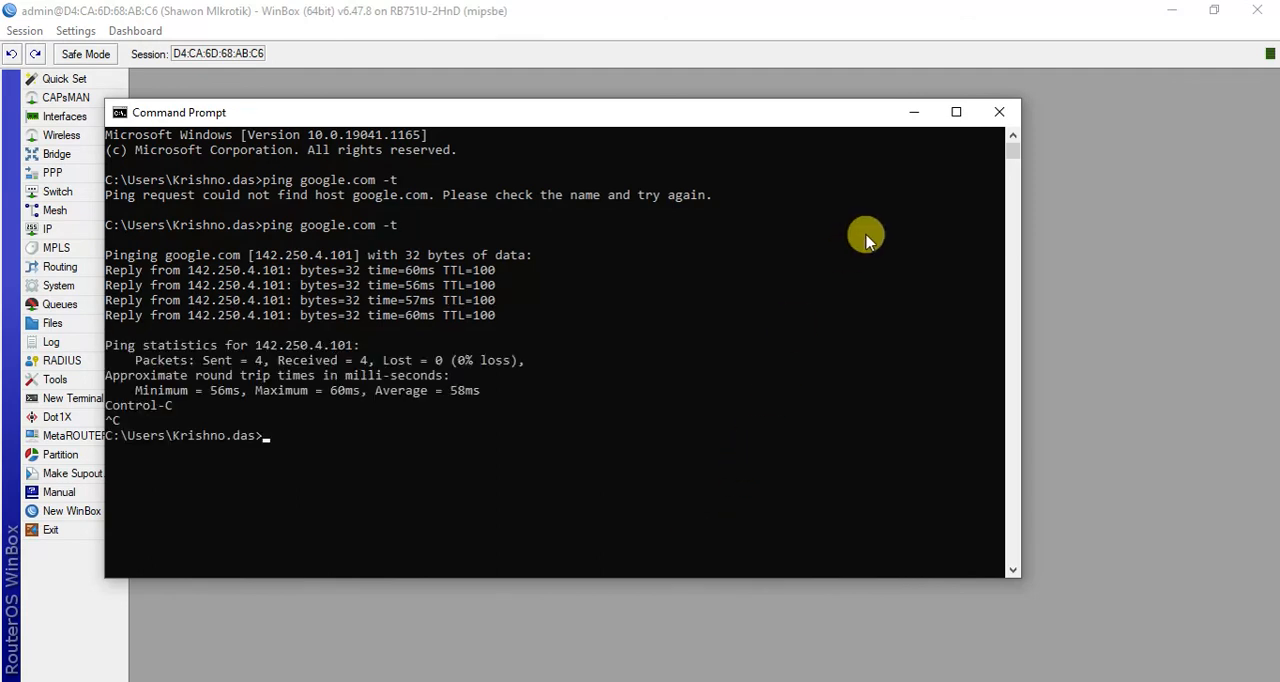
left_click(915, 113)
- Switch to the Edge browser, search for "prothom alo" in a new tab and open the prothomalo.com website
mouse_move(330, 645)
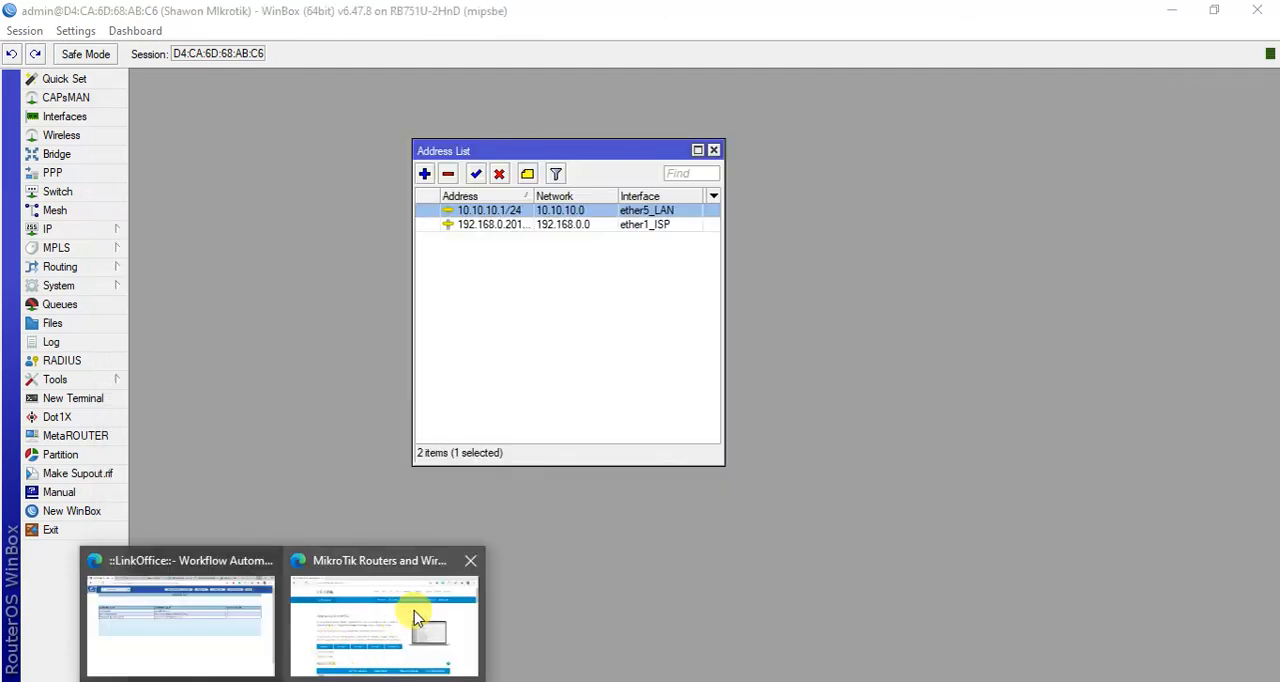
left_click(412, 608)
left_click(248, 16)
type("prothom")
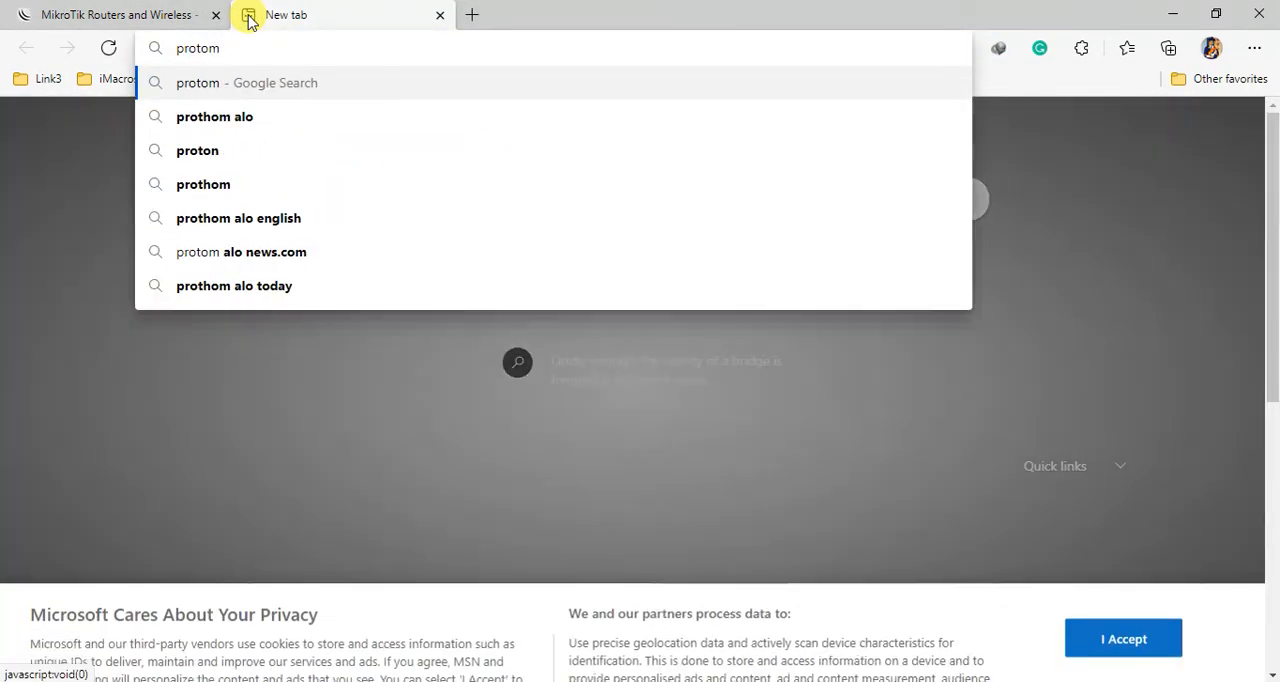
key("Down")
key("Return")
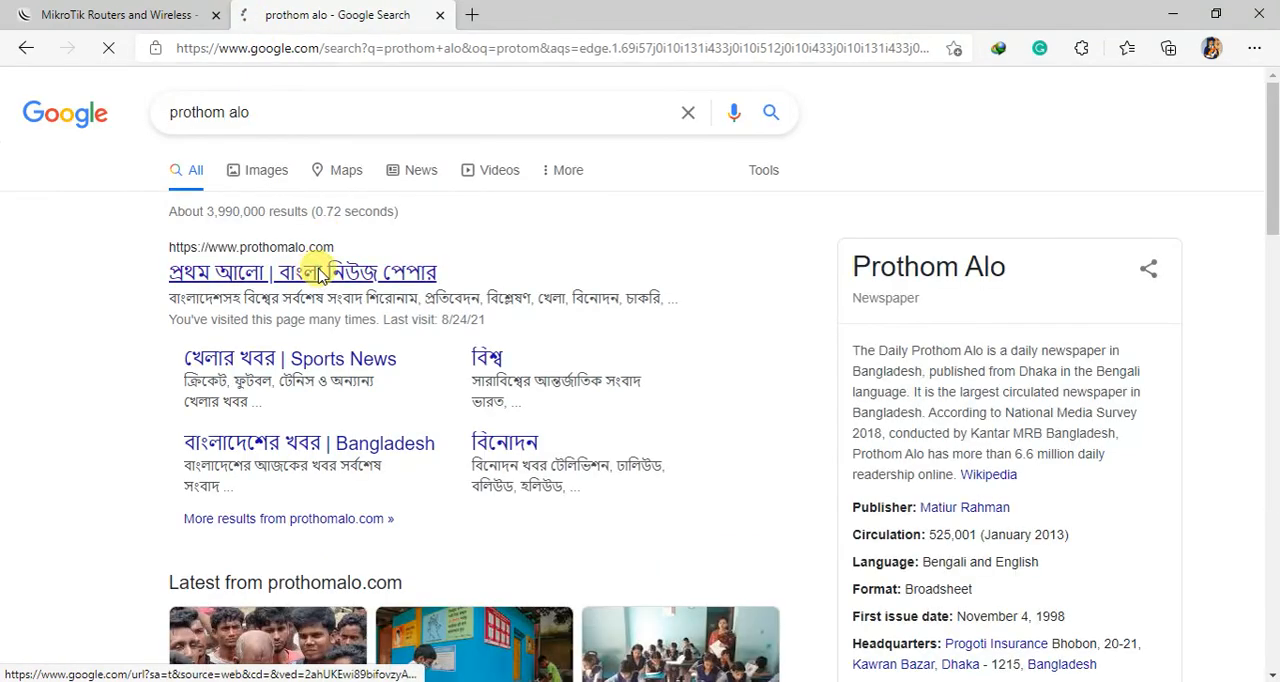
left_click(318, 272)
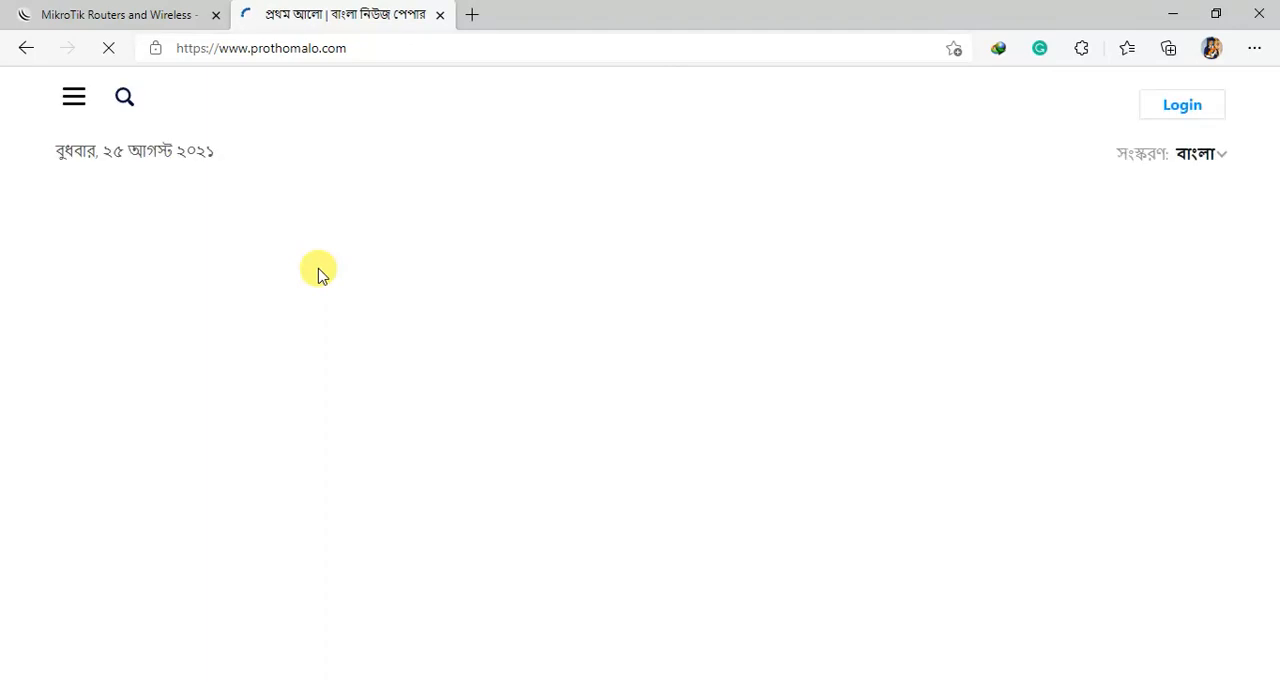